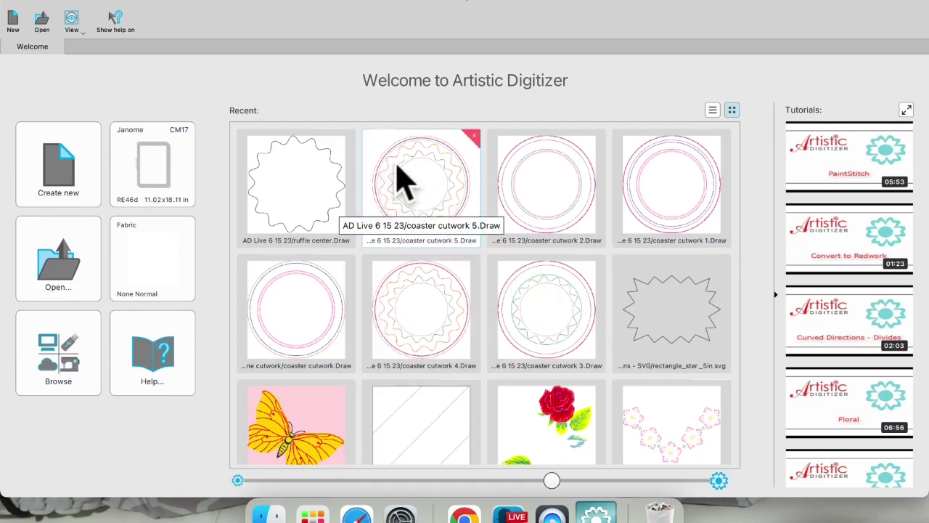
# - Open the recent design coaster cutwork and select the outermost red circle to view its outline settings
pyautogui.doubleClick(304, 292)
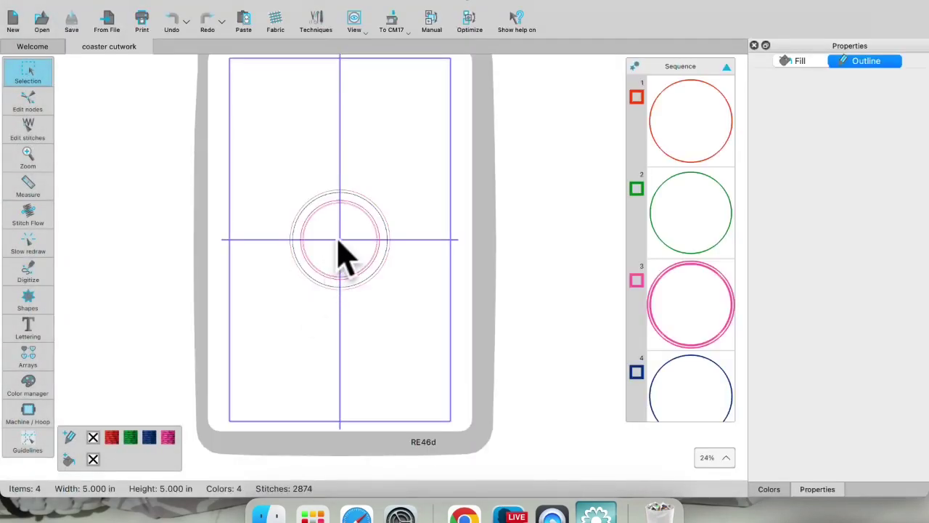
pyautogui.scroll(6, 339, 239)
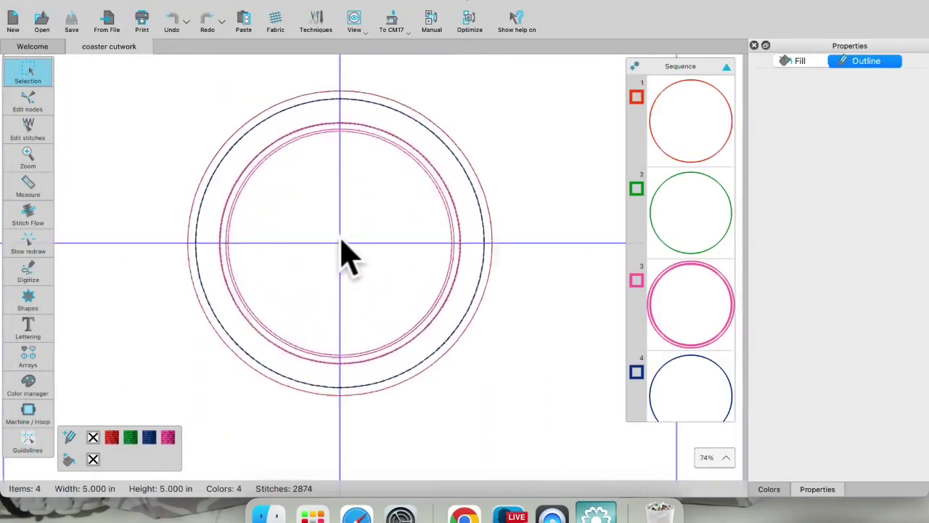
pyautogui.scroll(2, 341, 243)
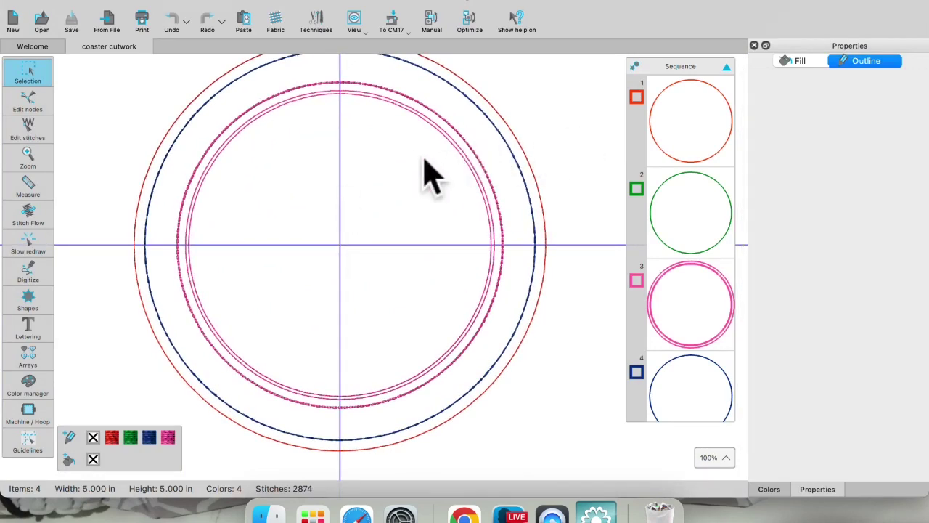
pyautogui.click(683, 137)
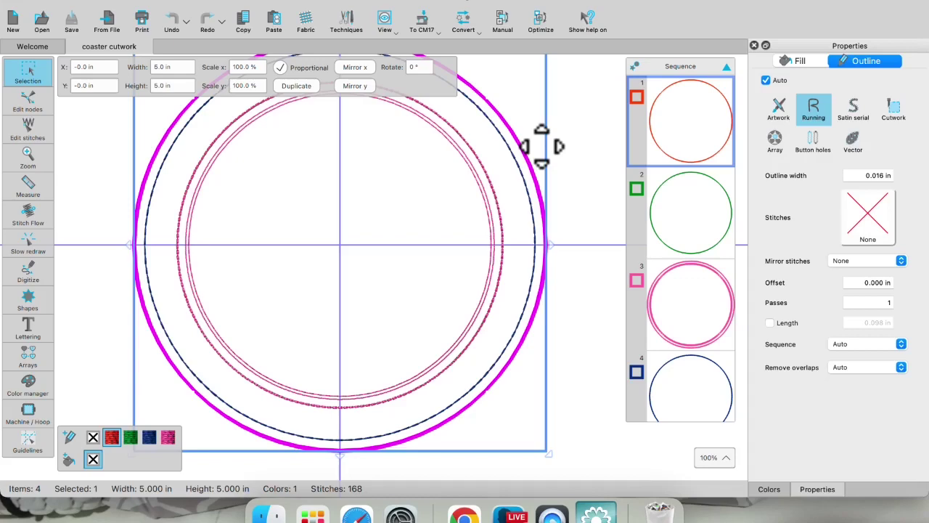
# - Change the design's hoop to the Janome CM17 RE20d, 5.51x7.87 in, and return to object selection
pyautogui.scroll(-5, 411, 224)
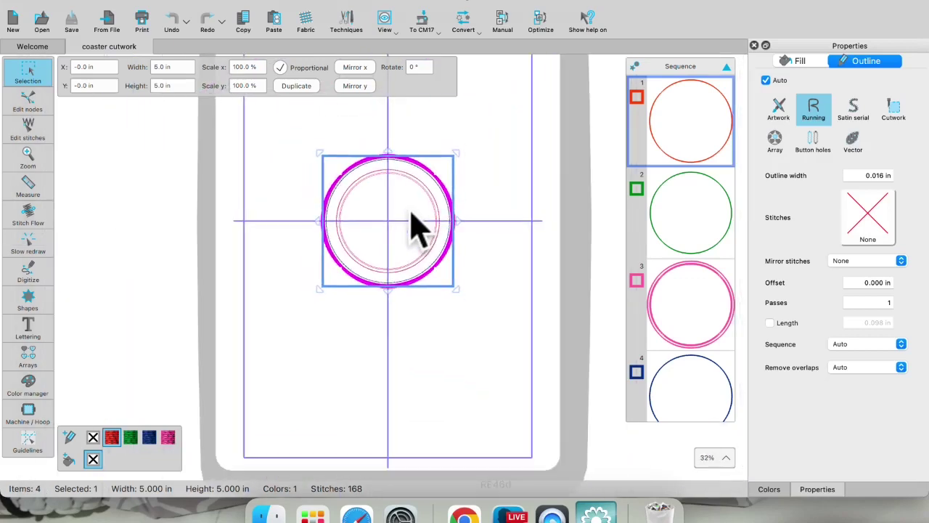
pyautogui.click(423, 22)
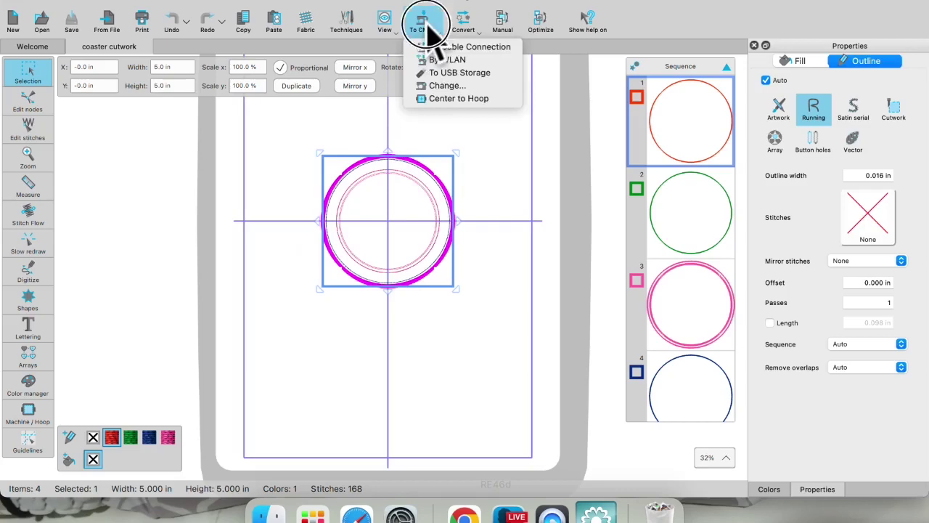
pyautogui.click(447, 85)
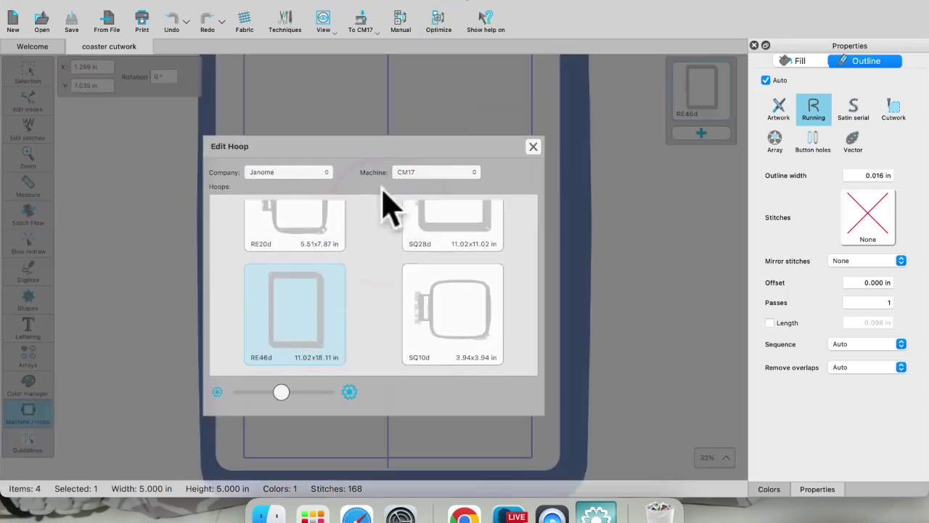
pyautogui.doubleClick(318, 230)
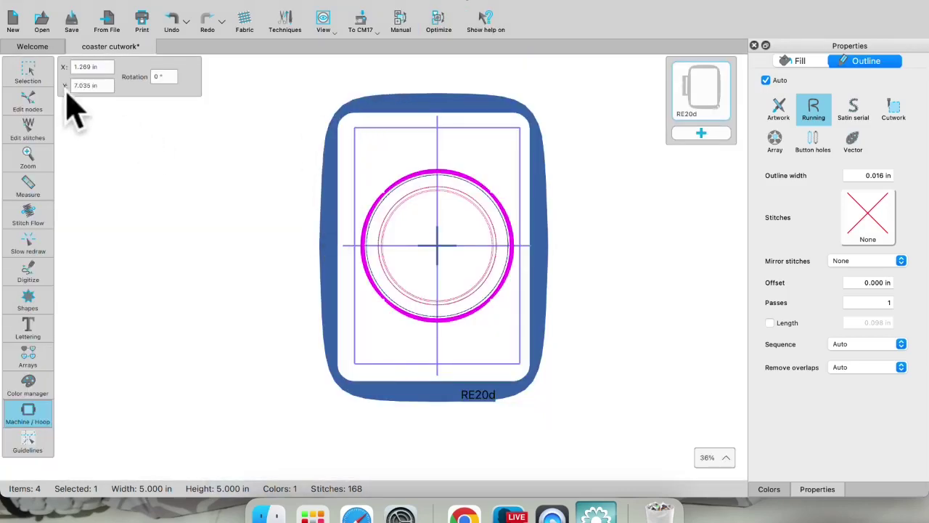
pyautogui.click(23, 80)
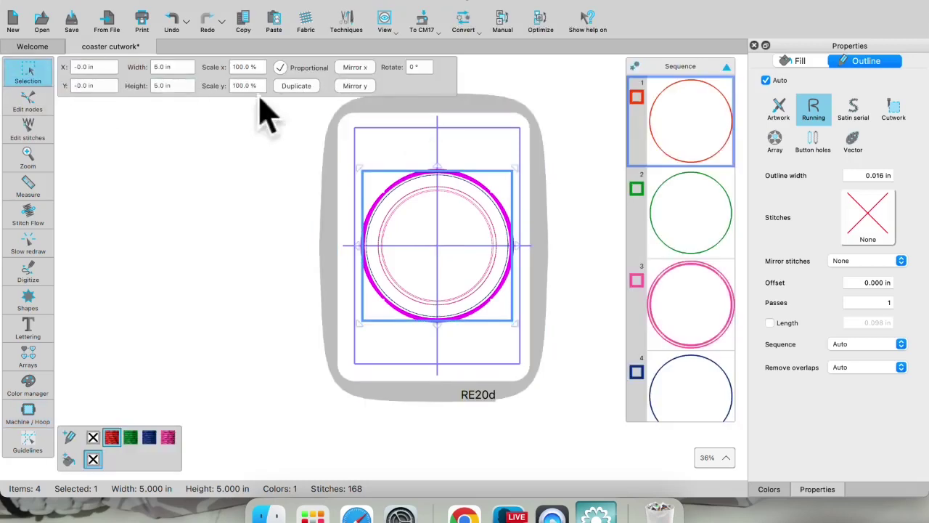
# - Examine the outer red circle and the green running-stitch circle up close, including their outline settings
pyautogui.scroll(1, 459, 239)
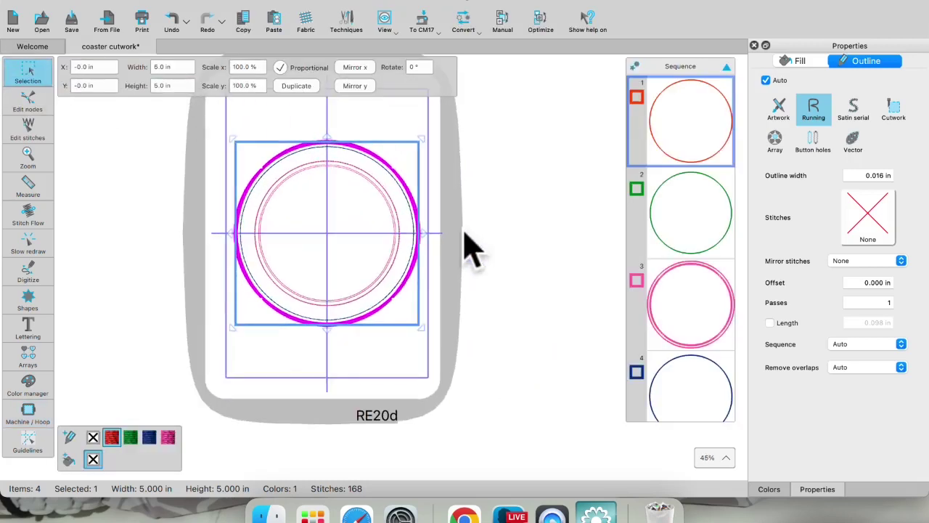
pyautogui.scroll(2, 336, 232)
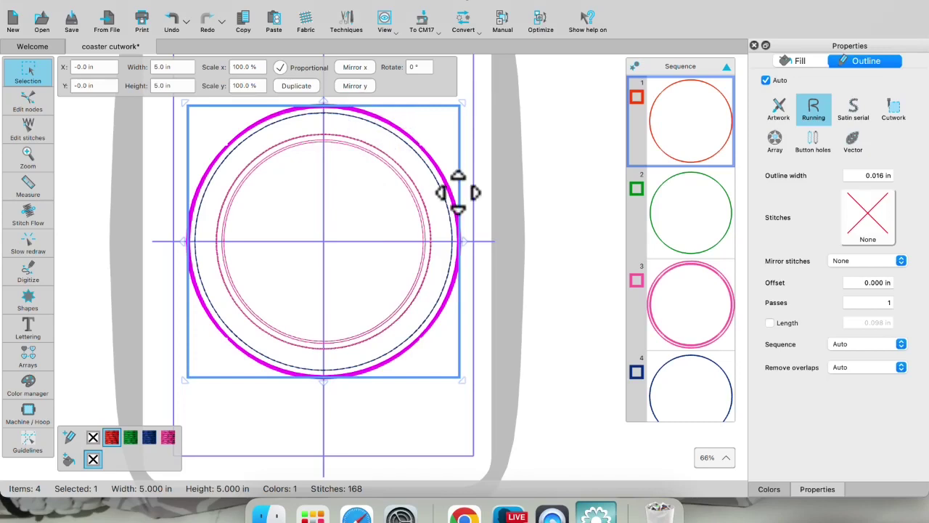
pyautogui.click(348, 411)
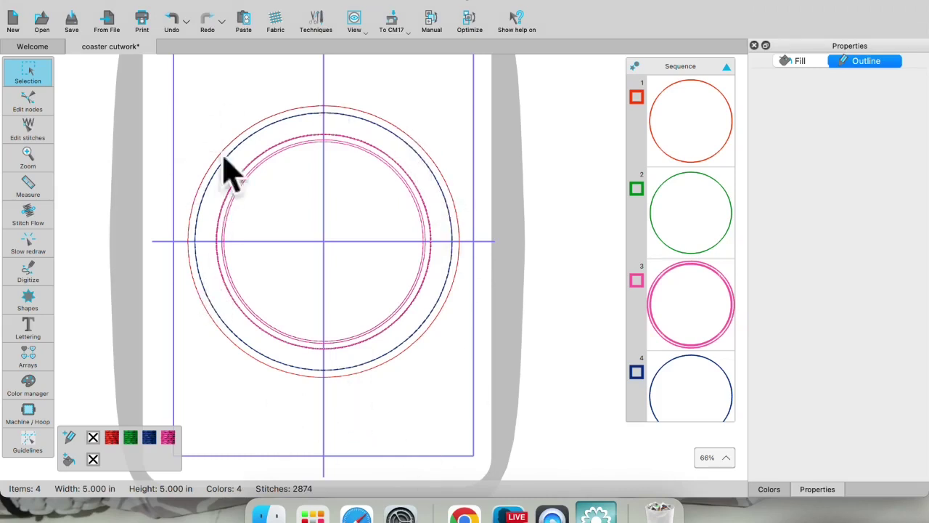
pyautogui.click(659, 133)
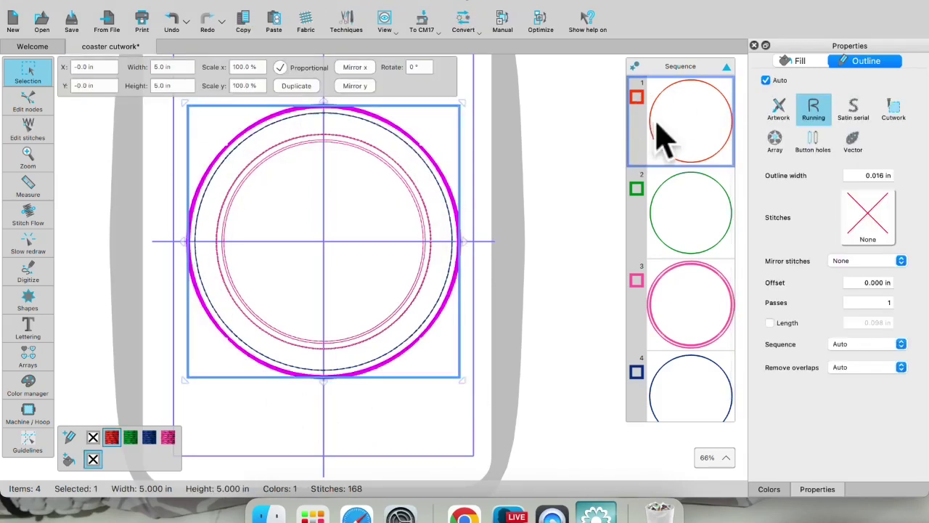
pyautogui.click(697, 231)
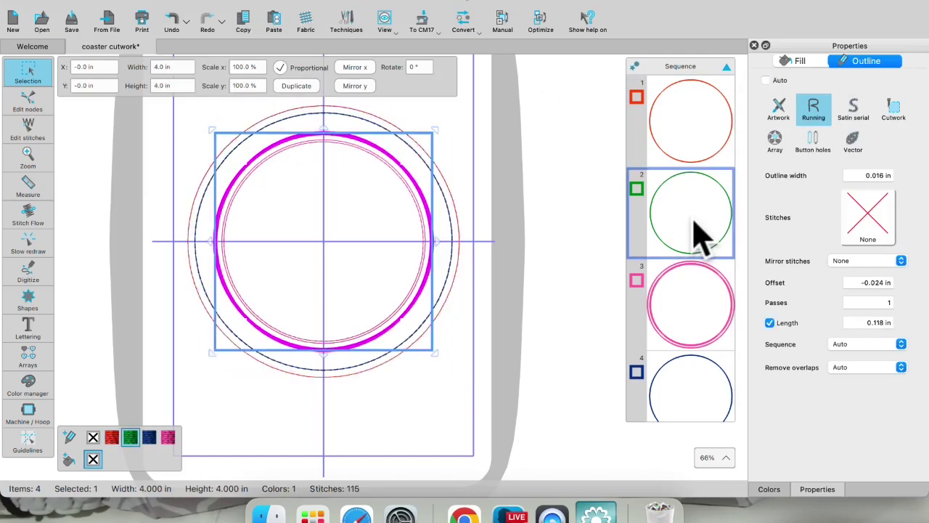
pyautogui.scroll(2, 429, 280)
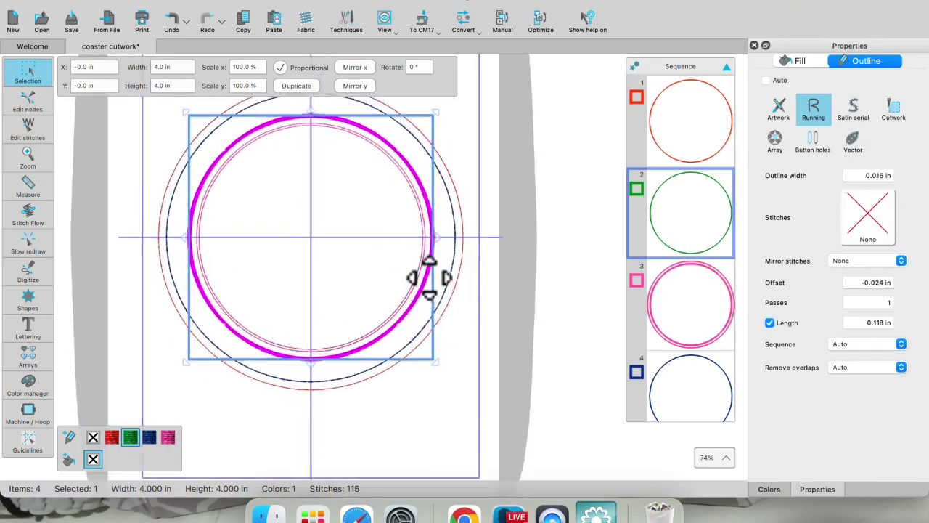
pyautogui.scroll(5, 429, 280)
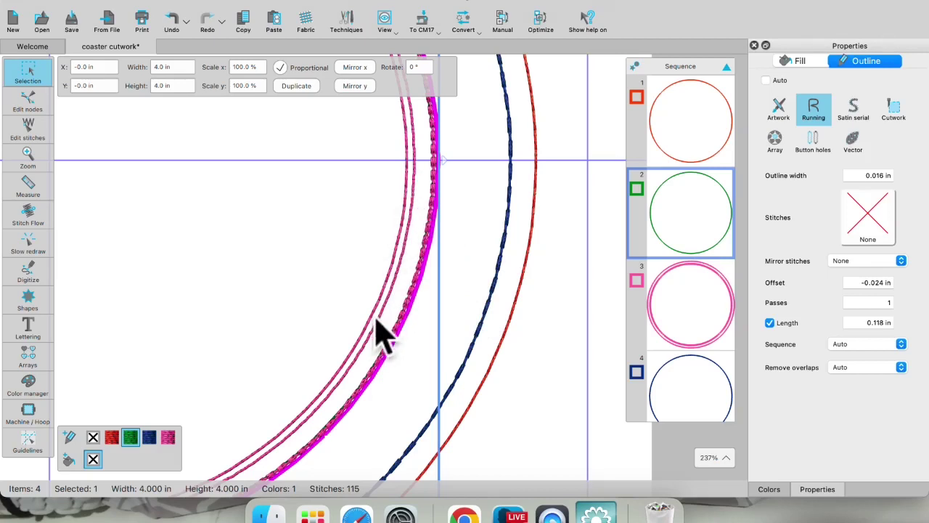
# - Inspect the pink cutwork circle's outline settings and its cutting and stitching lines
pyautogui.click(695, 320)
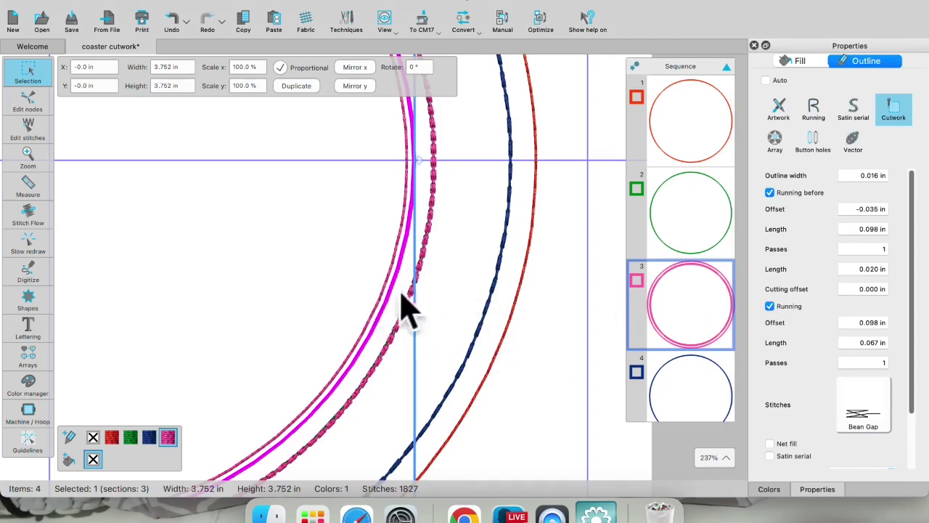
pyautogui.click(367, 282)
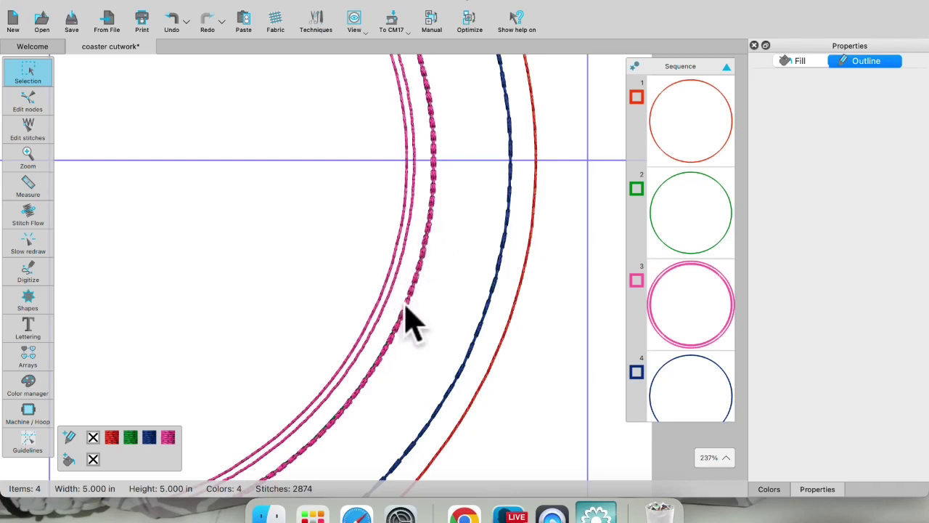
pyautogui.scroll(-5, 395, 323)
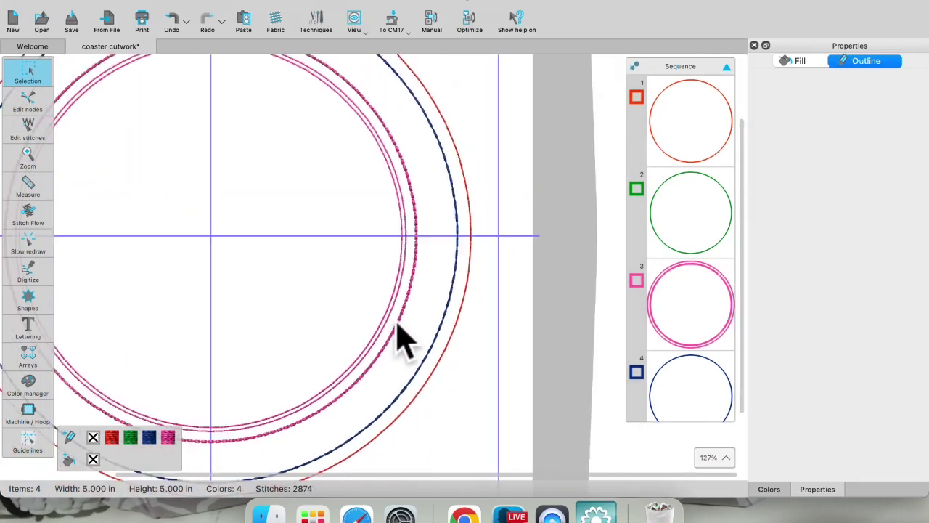
# - Compare the navy Bean Gap circle with the pink cutwork circle, checking both outlines' settings and stitches up close
pyautogui.click(706, 403)
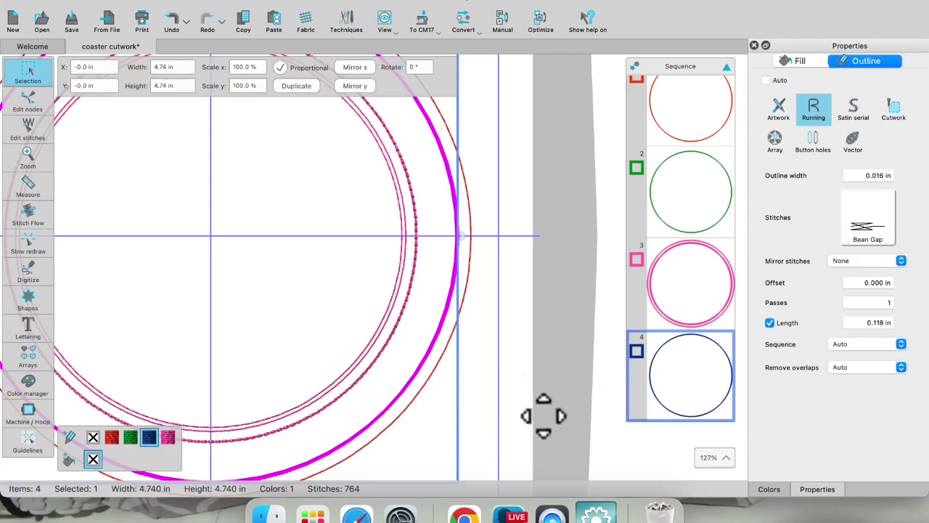
pyautogui.click(676, 296)
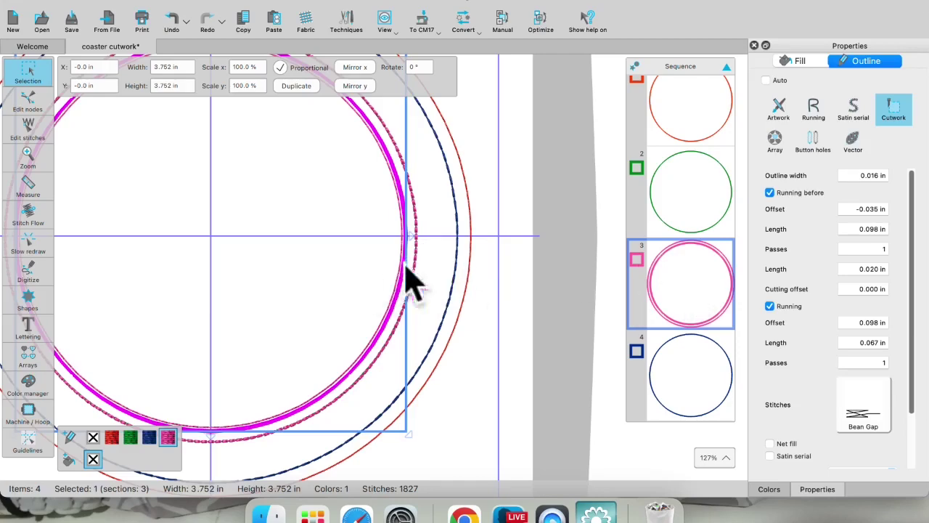
pyautogui.scroll(5, 393, 280)
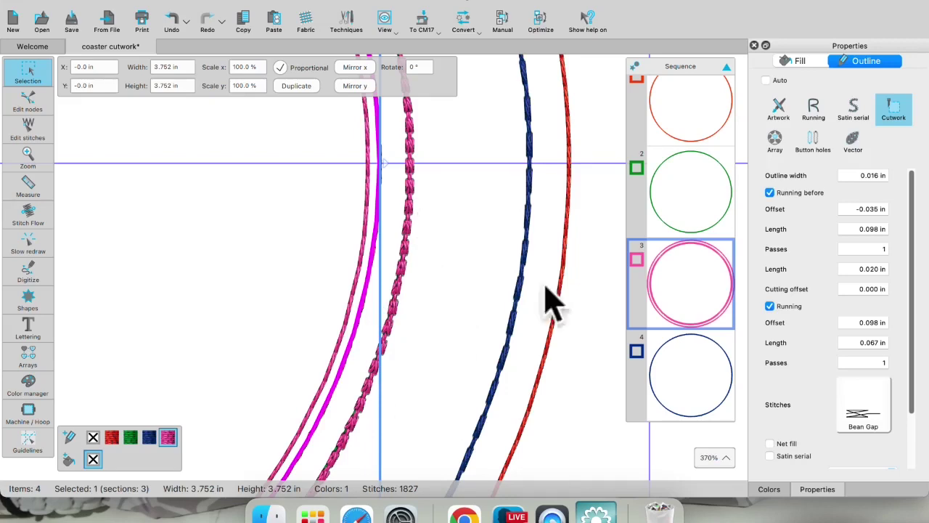
pyautogui.click(686, 392)
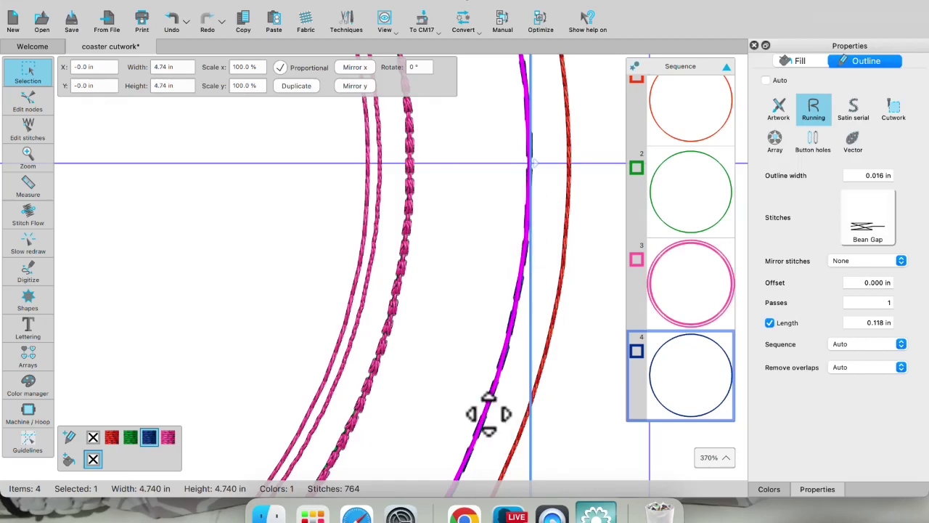
pyautogui.scroll(-10, 488, 414)
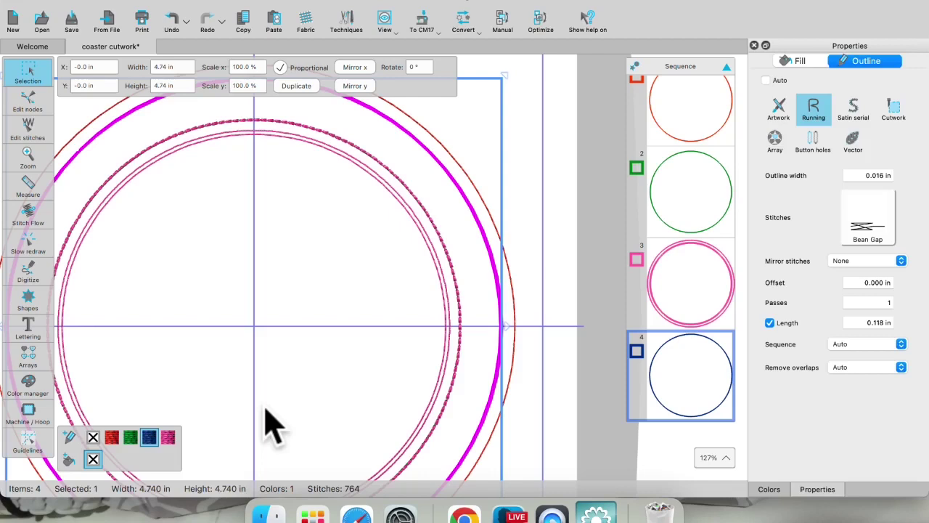
pyautogui.scroll(2, 685, 390)
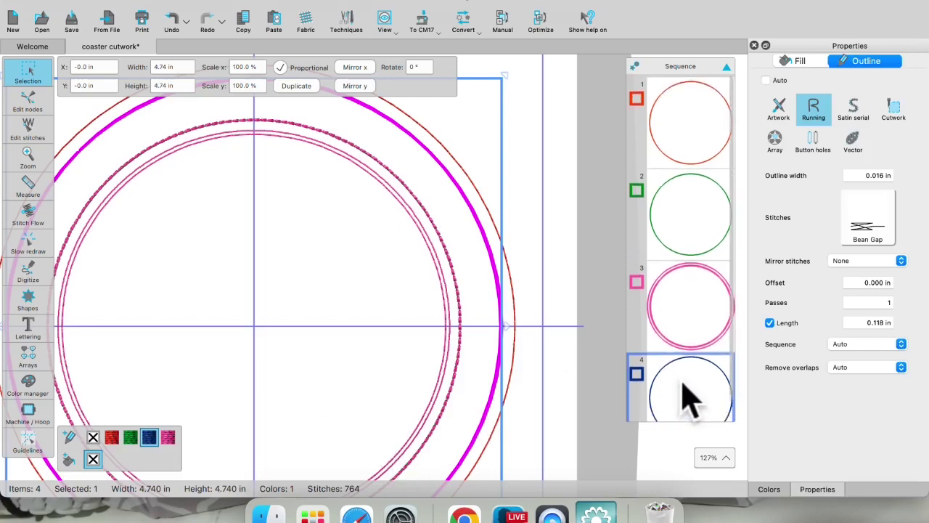
pyautogui.click(524, 266)
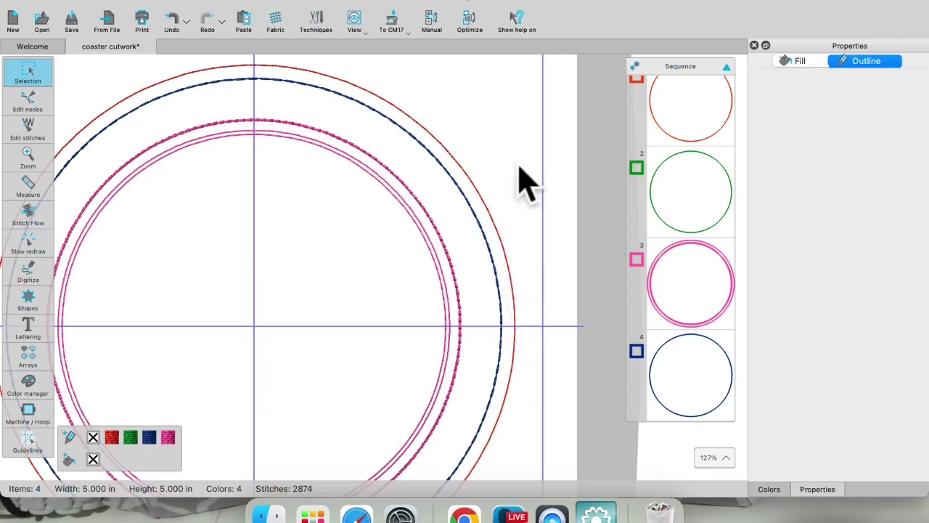
# - Open the recent design coaster cutwork 2 and inspect its red running-stitch circle
pyautogui.click(41, 47)
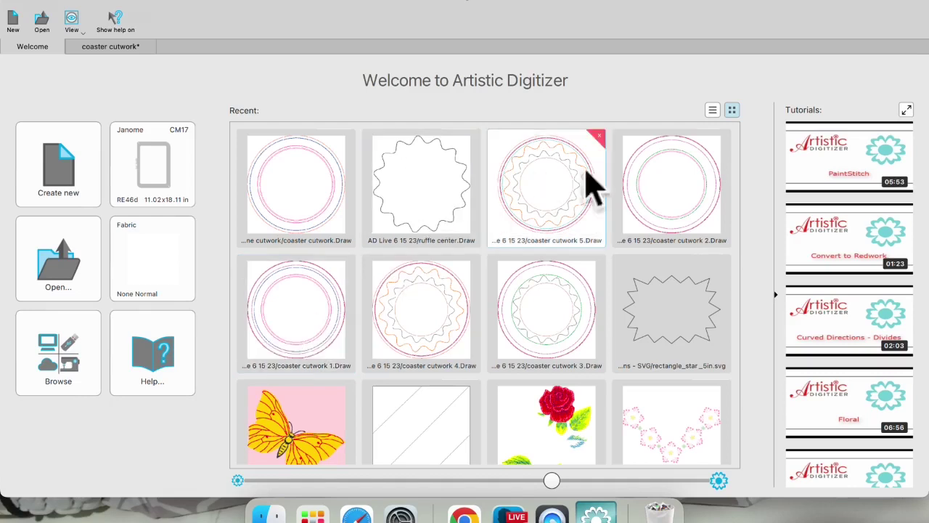
pyautogui.click(700, 209)
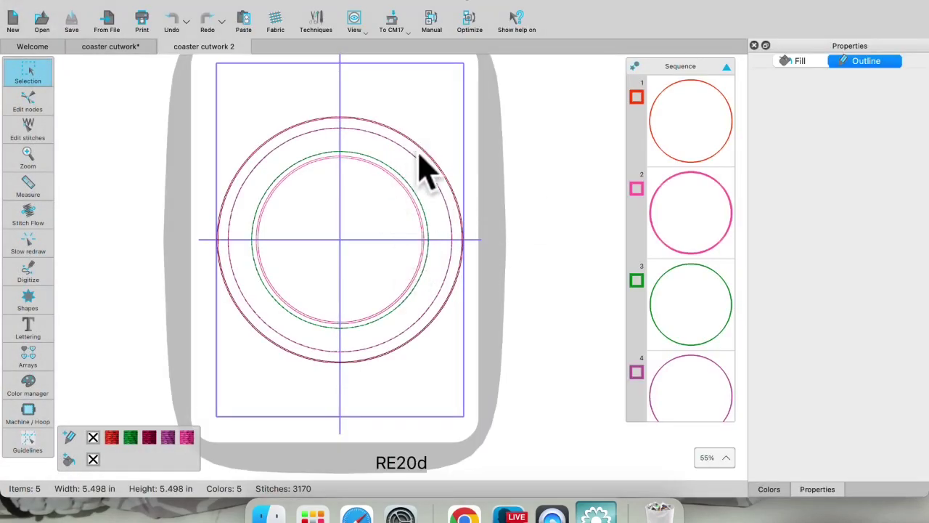
pyautogui.click(696, 136)
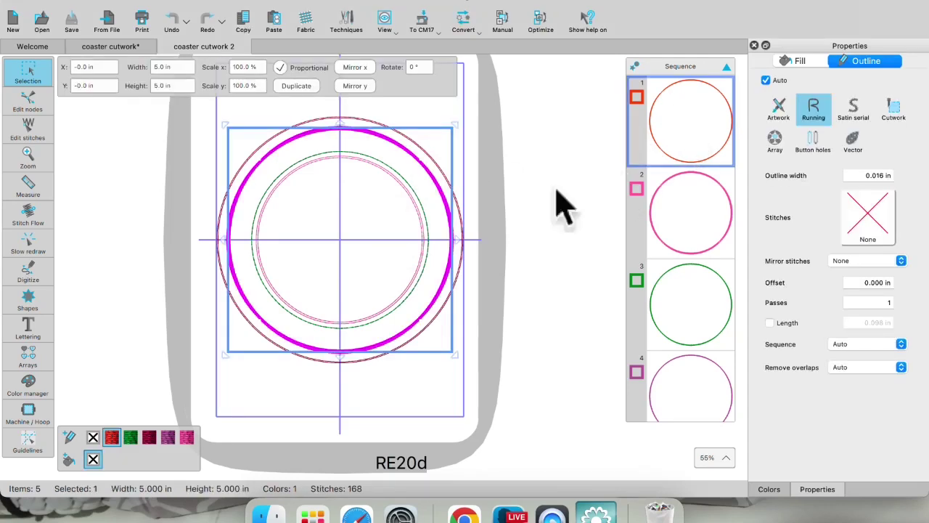
pyautogui.scroll(3, 447, 236)
pyautogui.scroll(2, 447, 236)
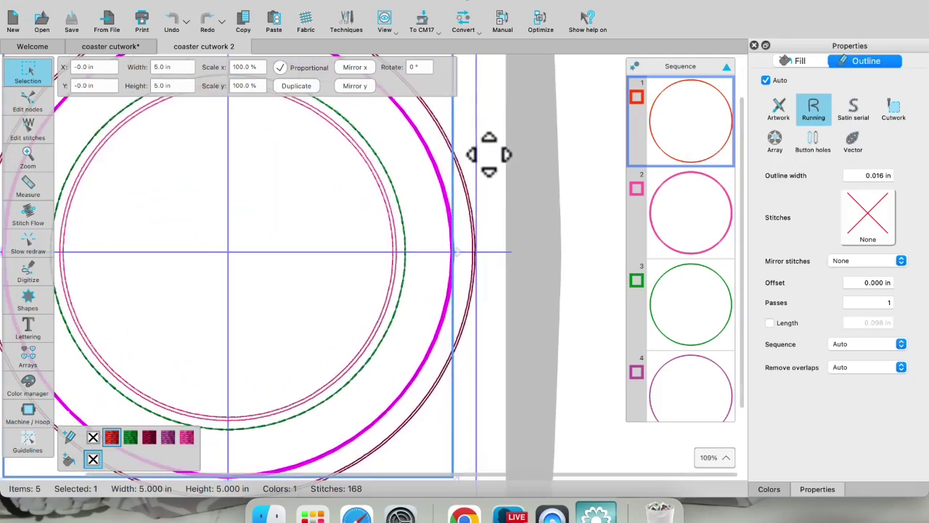
pyautogui.click(483, 160)
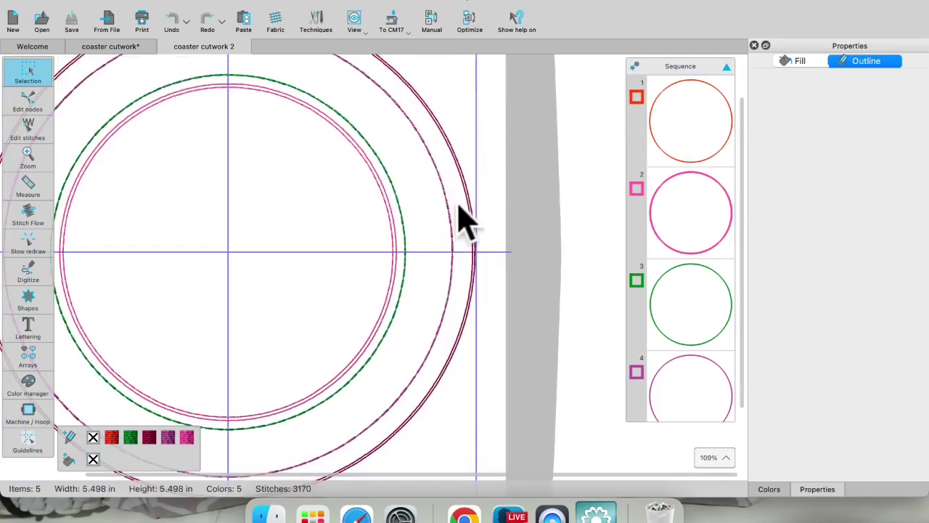
# - Check the outline settings of the pink cutwork circle and the green Bean Gap circle in coaster cutwork 2
pyautogui.click(681, 221)
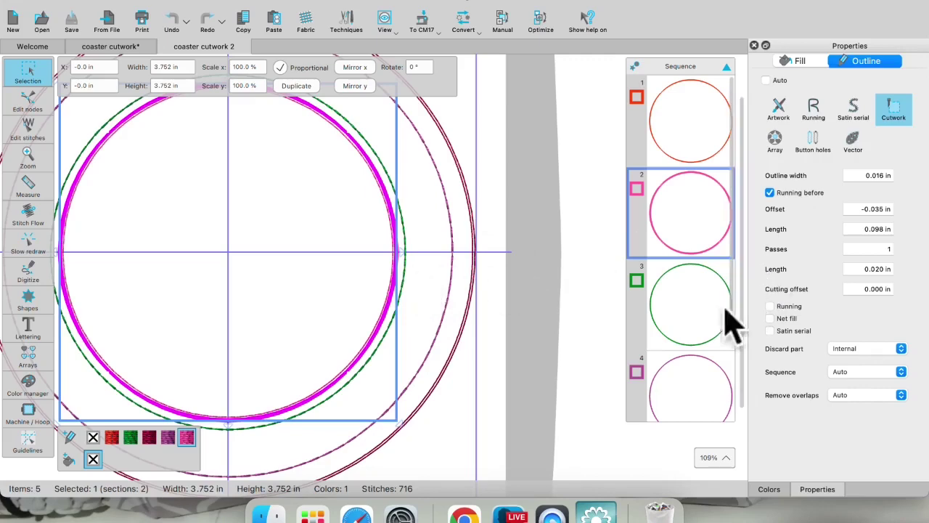
pyautogui.scroll(3, 447, 284)
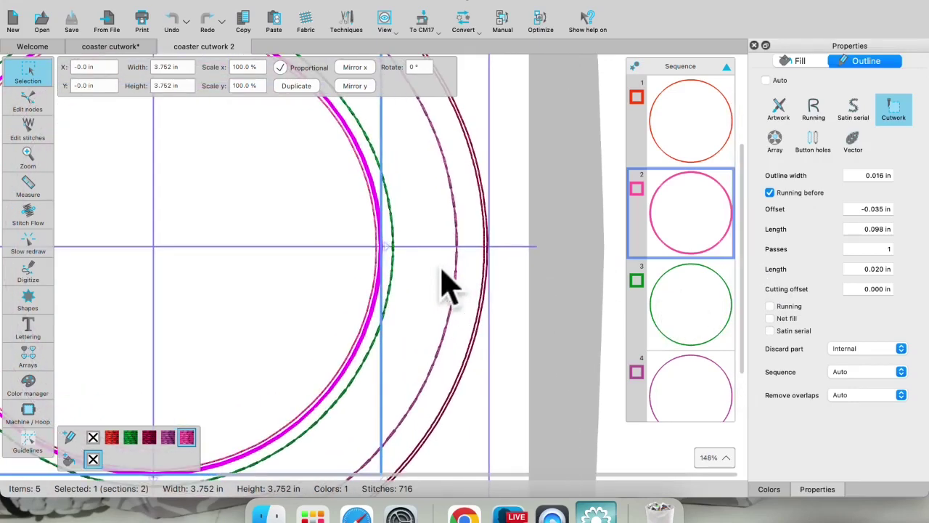
pyautogui.scroll(1, 426, 261)
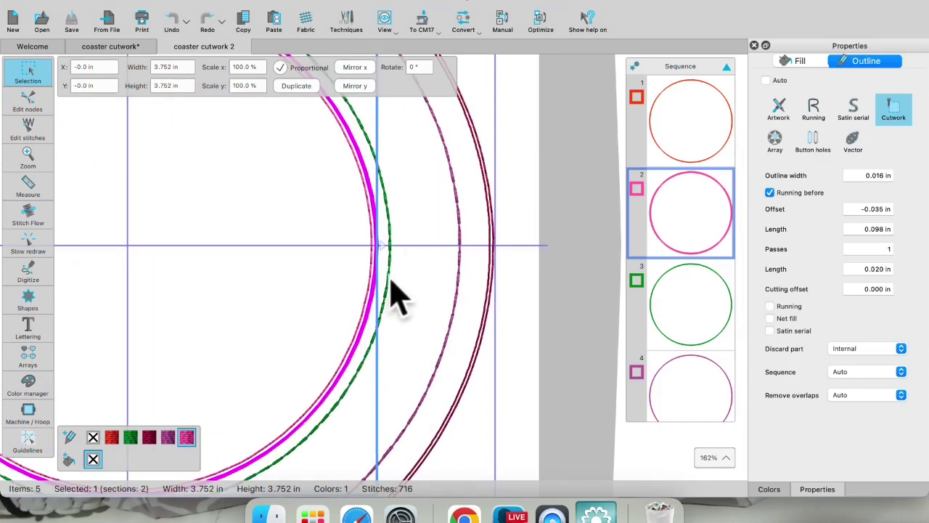
pyautogui.click(689, 308)
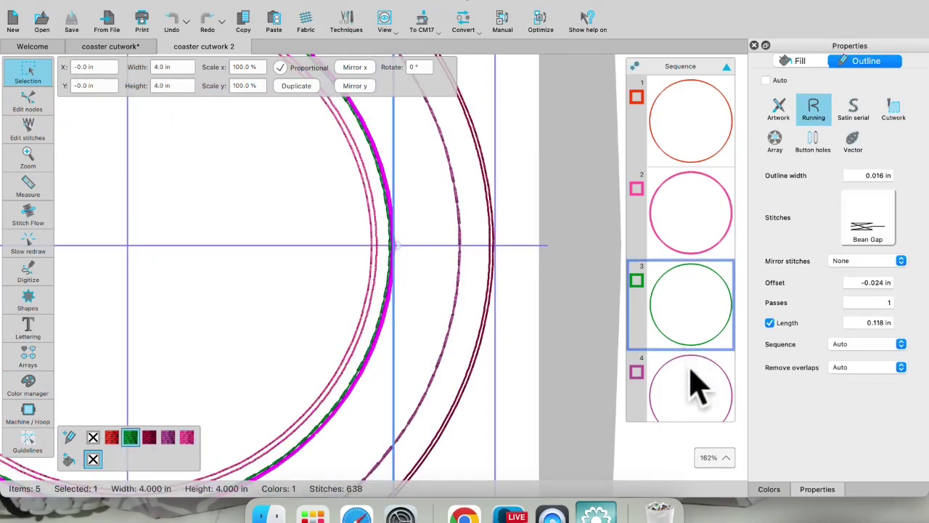
# - Recheck the outline settings of the pink cutwork circle against those of the green Bean Gap circle
pyautogui.scroll(-3, 697, 389)
pyautogui.click(672, 131)
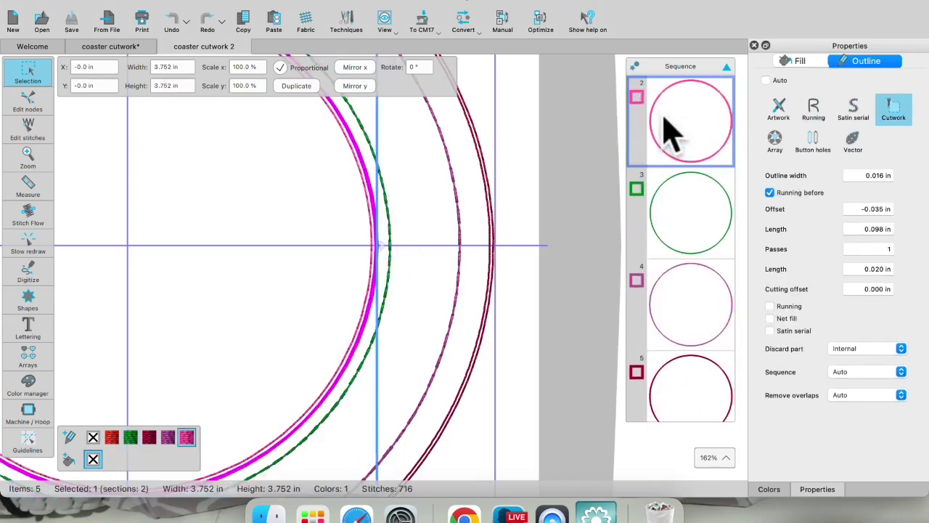
pyautogui.scroll(3, 671, 131)
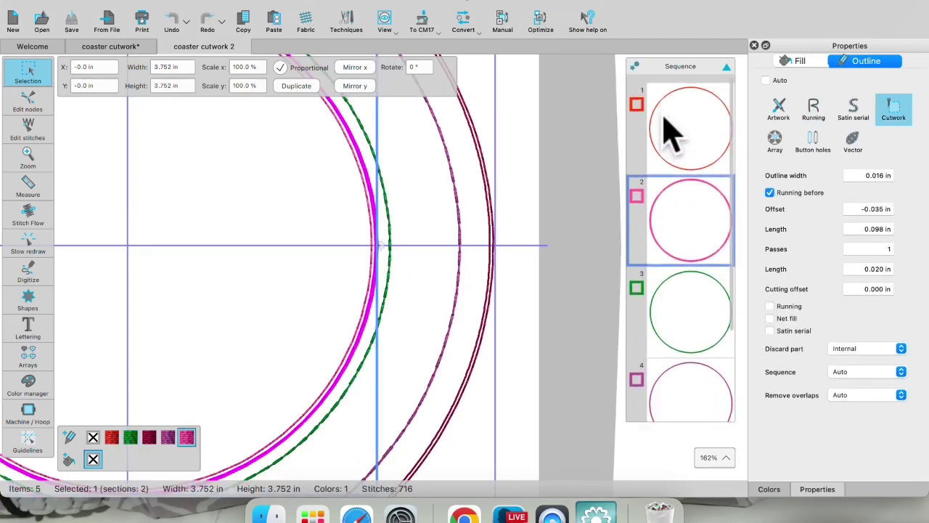
pyautogui.click(697, 298)
# - Inspect the outline settings of the purple Bean Gap circle and the dark red outer cutwork circle in the sequence
pyautogui.scroll(-3, 695, 294)
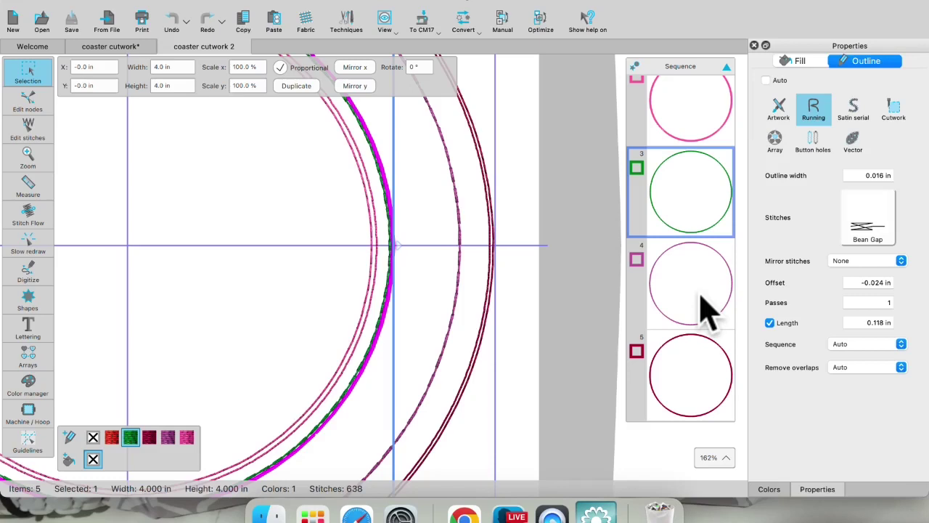
pyautogui.click(701, 296)
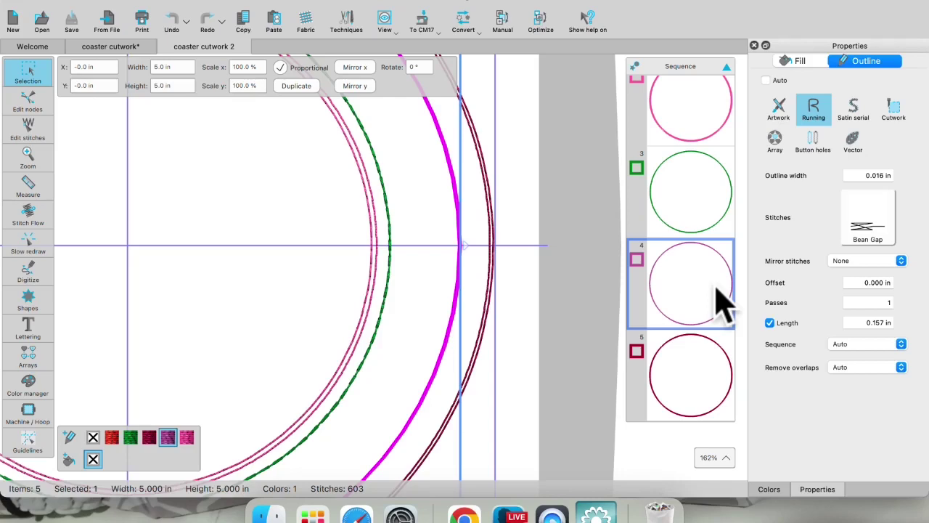
pyautogui.click(708, 378)
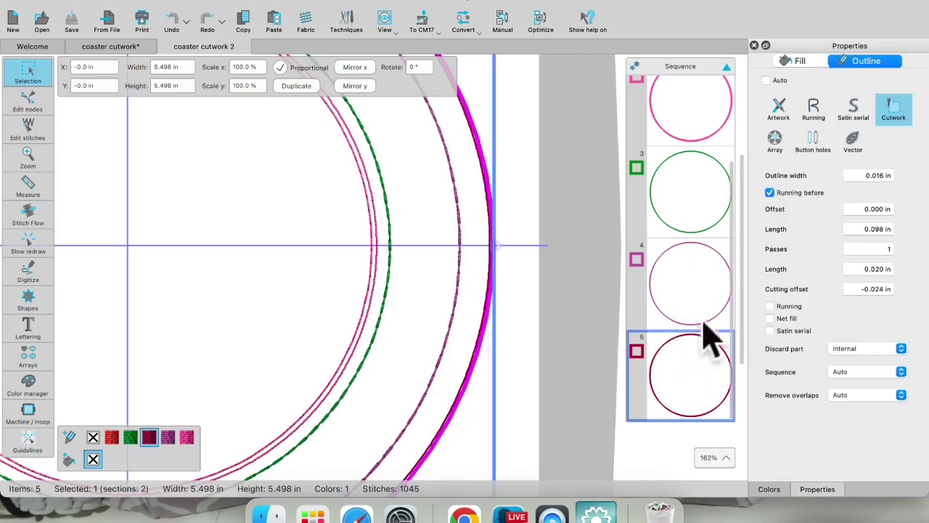
pyautogui.scroll(-5, 407, 320)
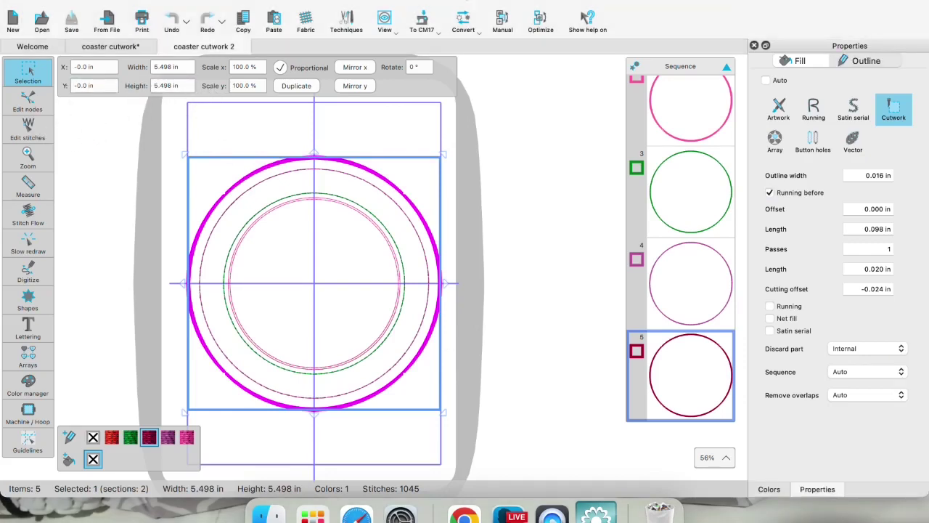
# - Simulate the stitch-out with Slow redraw from the red circle through the pink running stitch to the start of the inner cut
pyautogui.click(29, 243)
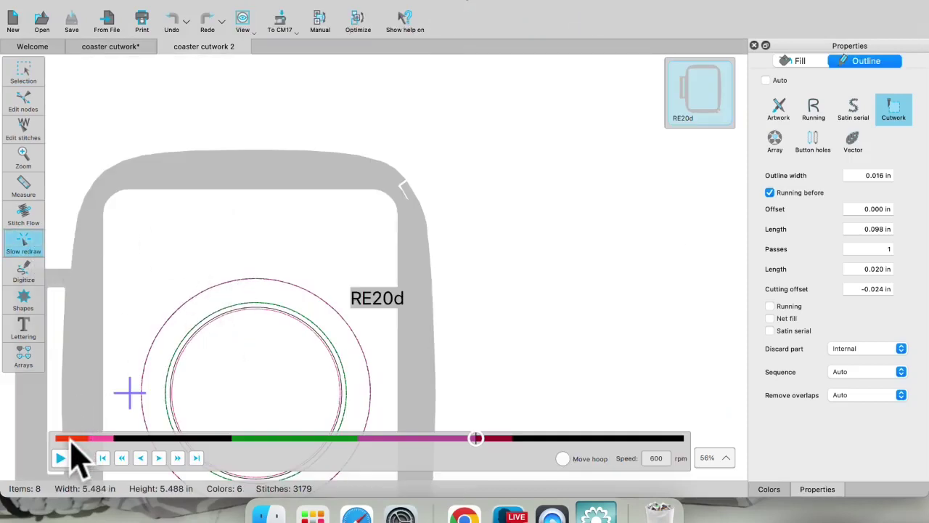
pyautogui.click(70, 438)
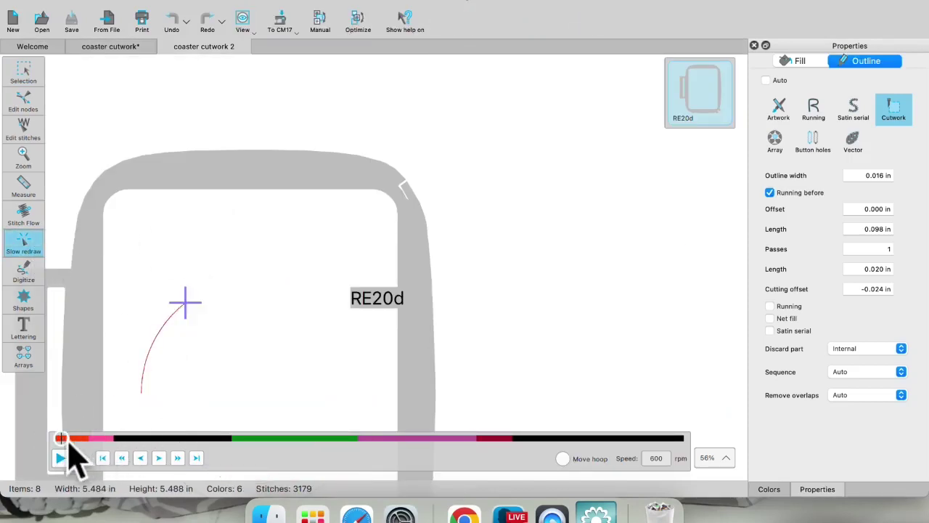
pyautogui.scroll(-3, 269, 374)
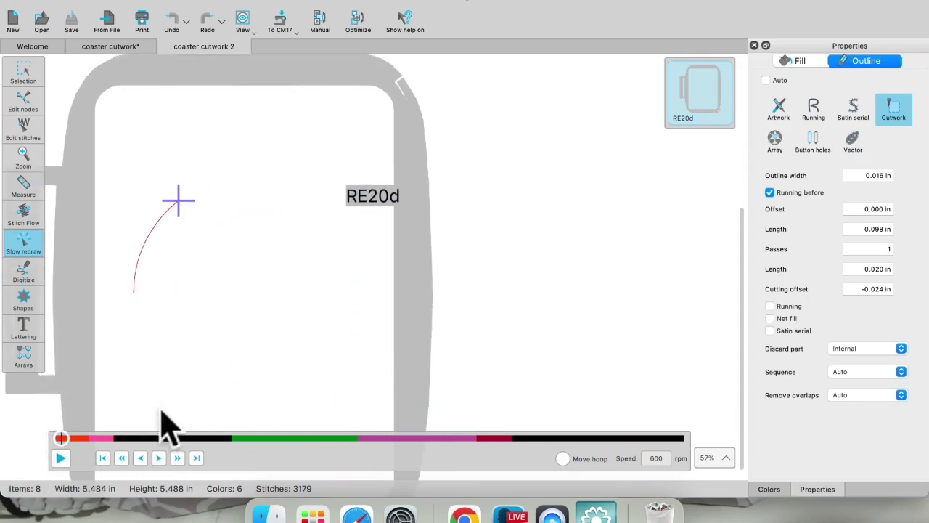
pyautogui.moveTo(62, 442); pyautogui.dragTo(99, 441)
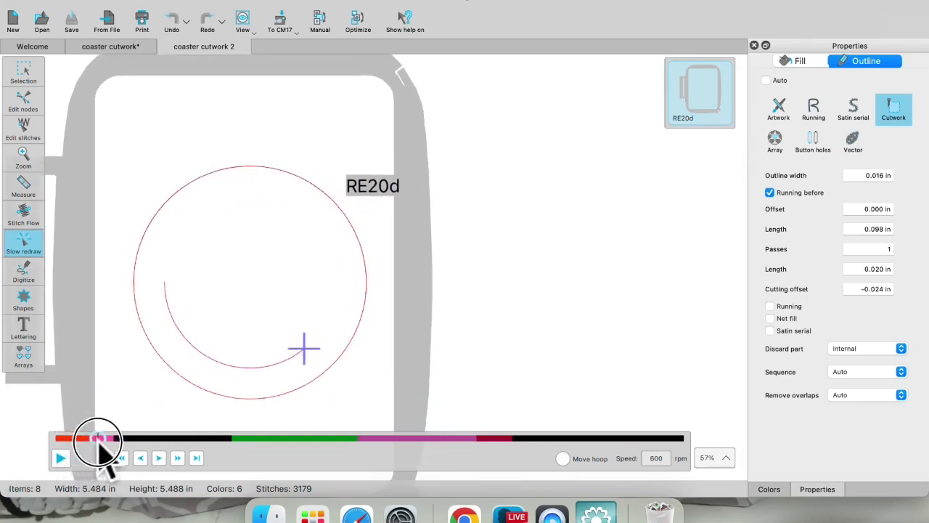
pyautogui.moveTo(99, 441); pyautogui.dragTo(129, 441)
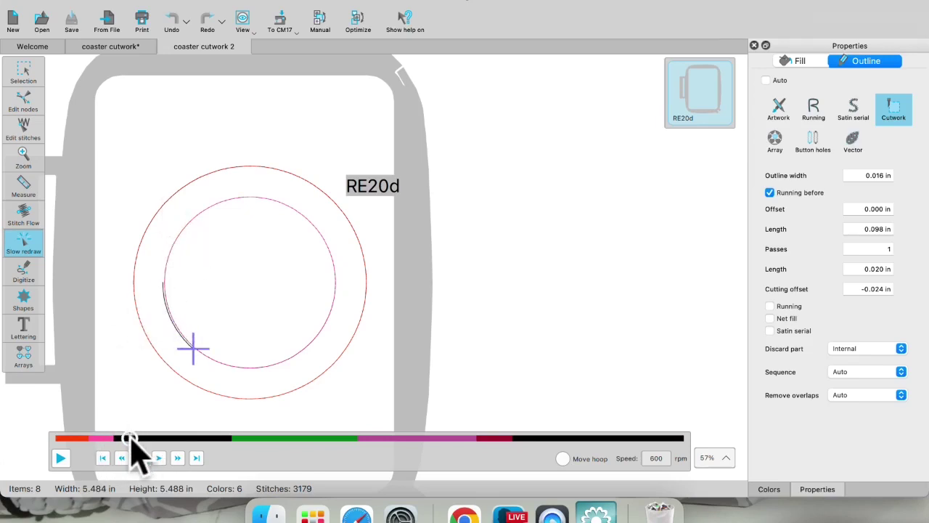
# - Play the simulation through the inner cut, the green and purple circles and the outer cutwork, and return to object selection
pyautogui.moveTo(131, 438); pyautogui.dragTo(216, 447)
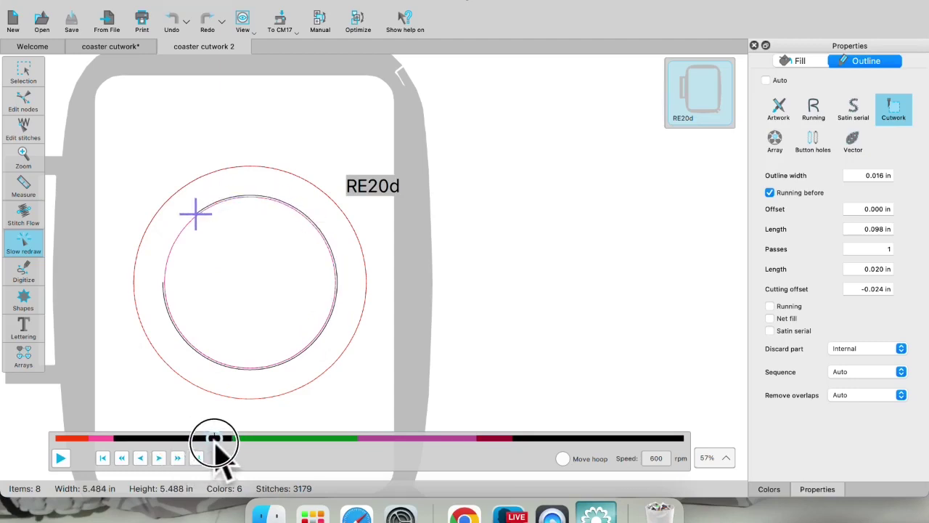
pyautogui.moveTo(217, 445); pyautogui.dragTo(354, 449)
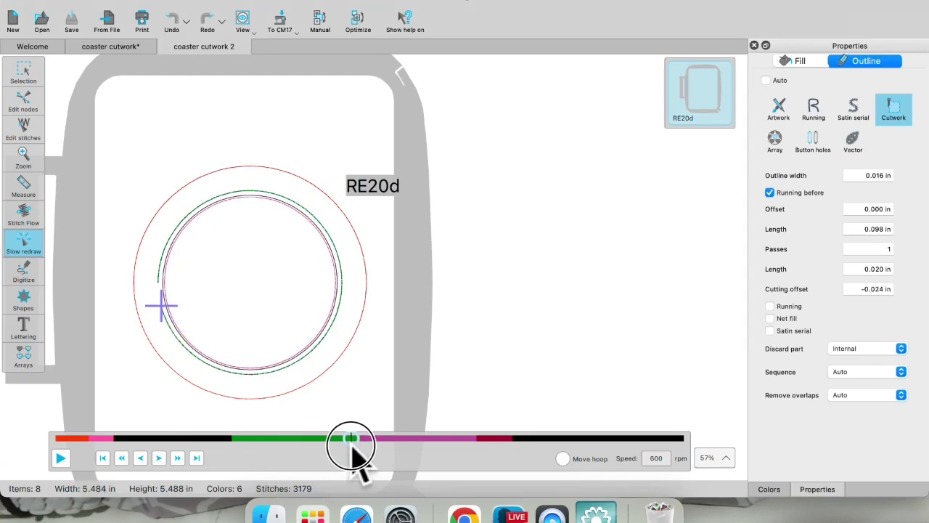
pyautogui.moveTo(352, 446); pyautogui.dragTo(362, 449)
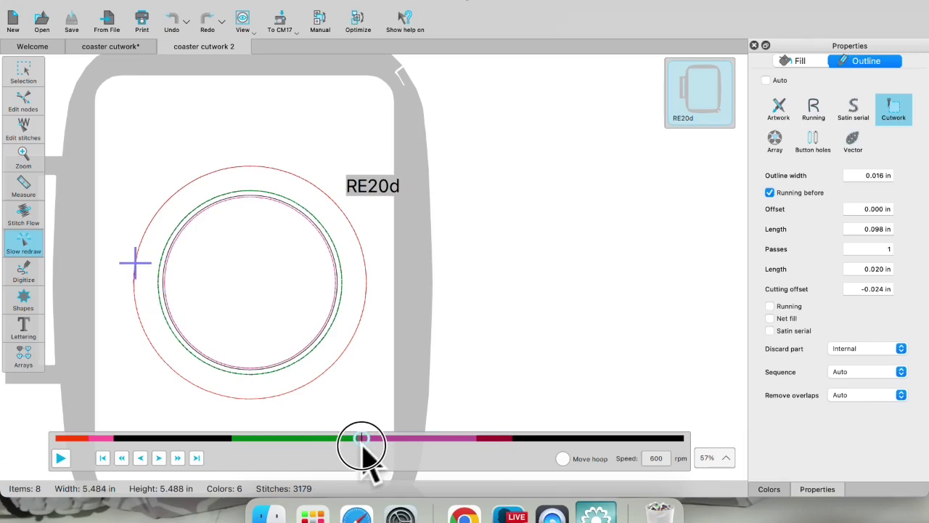
pyautogui.moveTo(363, 444); pyautogui.dragTo(681, 440)
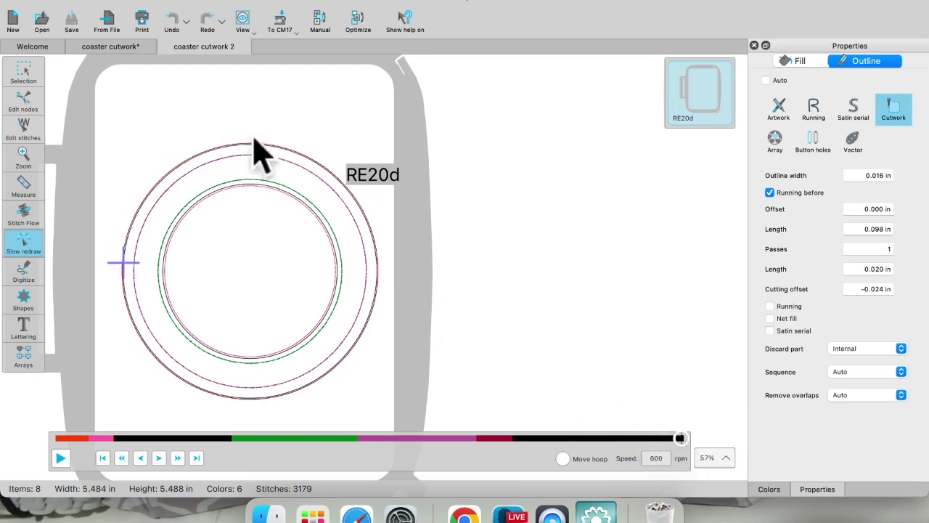
pyautogui.click(26, 69)
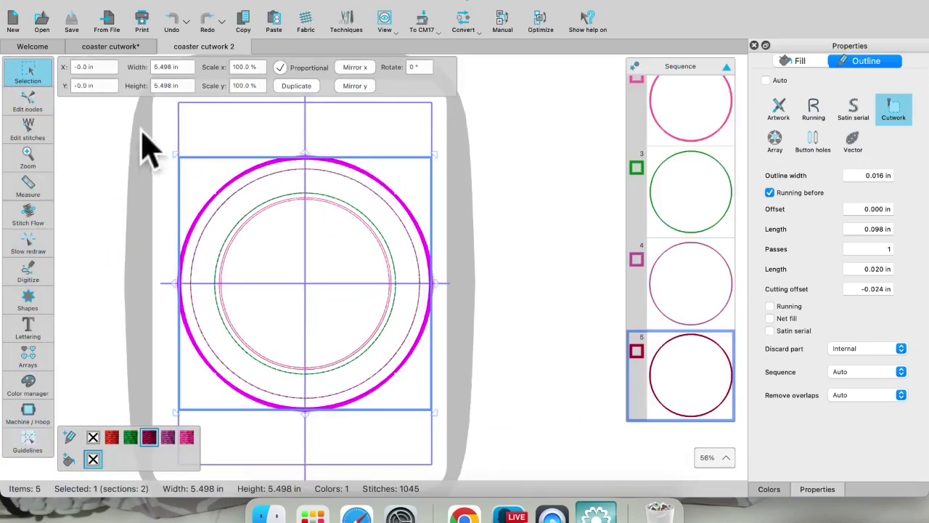
# - Open the recent design coaster cutwork 1 and inspect its purple Bean Gap circle and dark red outer cutwork circle
pyautogui.click(32, 48)
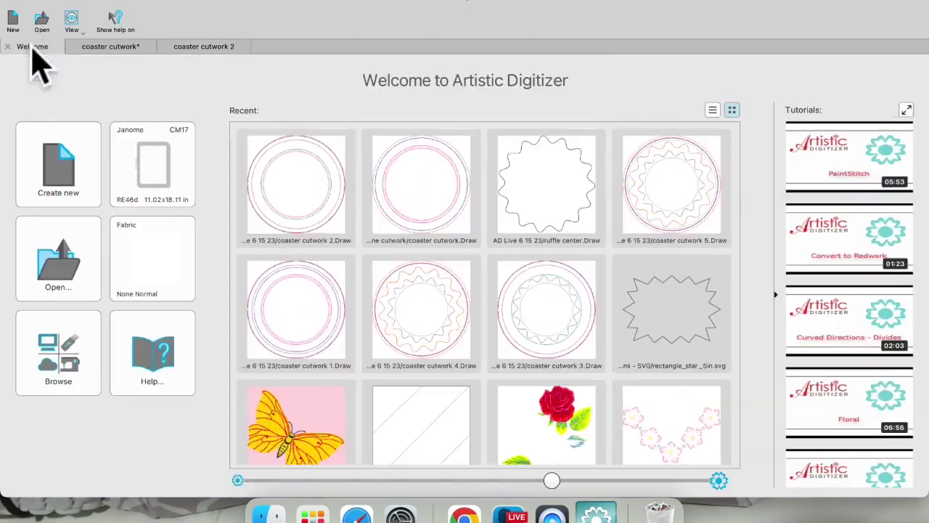
pyautogui.click(313, 310)
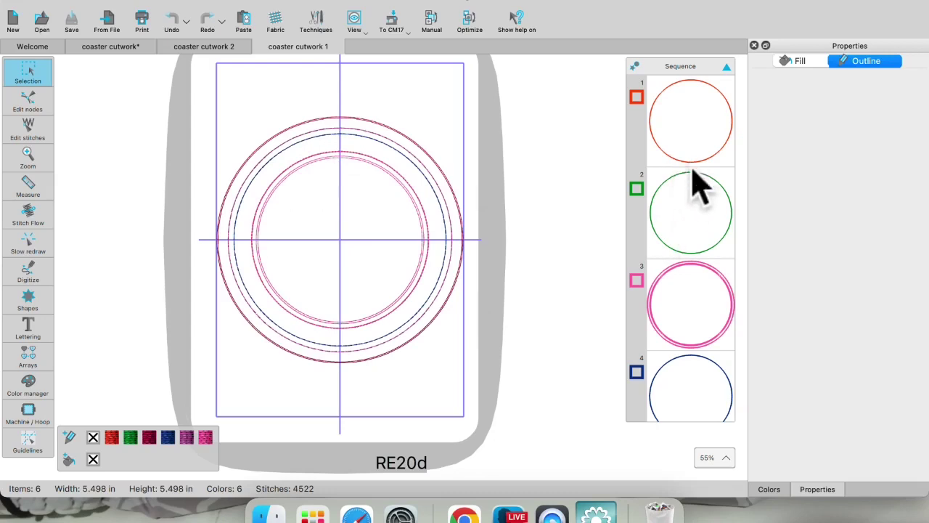
pyautogui.scroll(2, 690, 341)
pyautogui.scroll(-5, 693, 349)
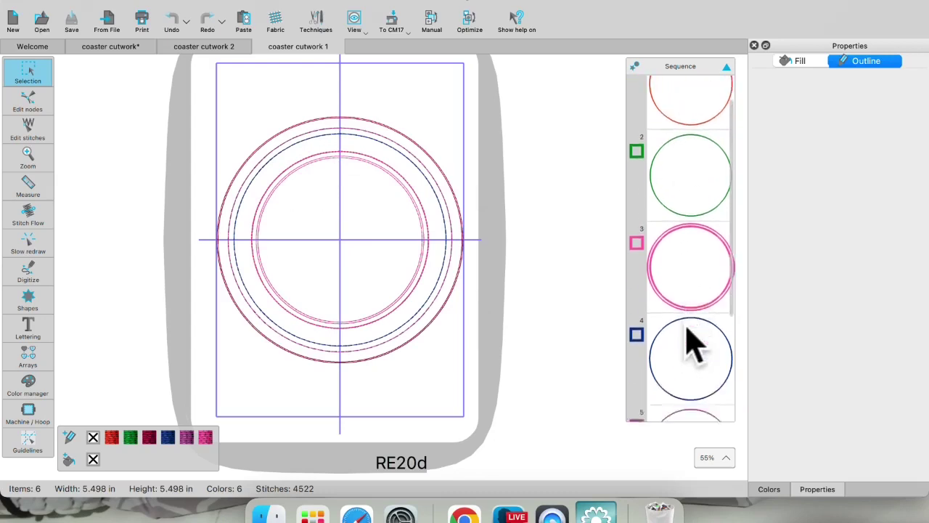
pyautogui.click(693, 294)
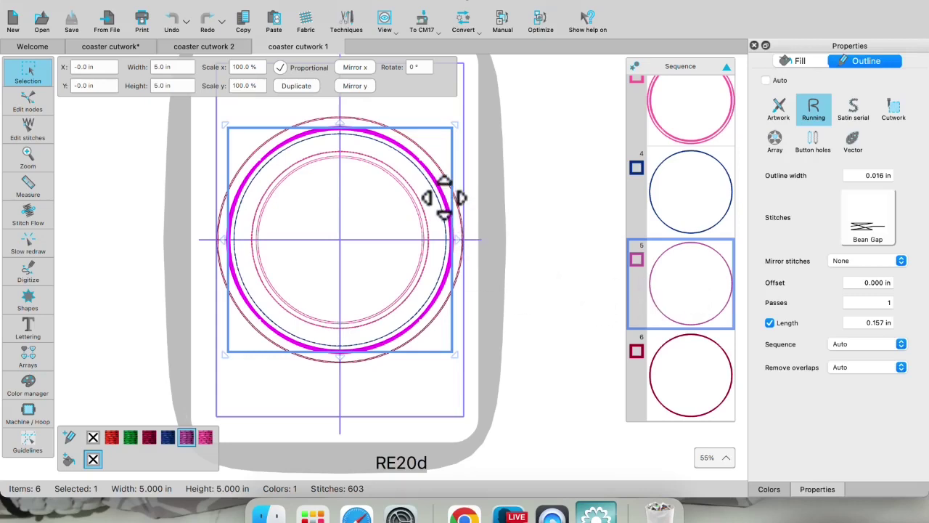
pyautogui.click(694, 378)
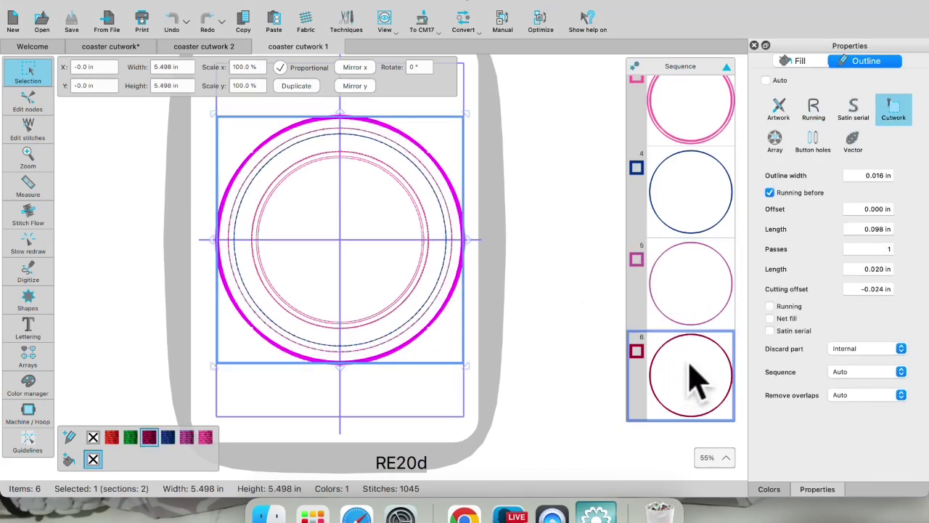
# - Compare the navy Bean Gap circle's size and stitch length with the purple one's, and recheck the outer cutwork circle
pyautogui.click(686, 202)
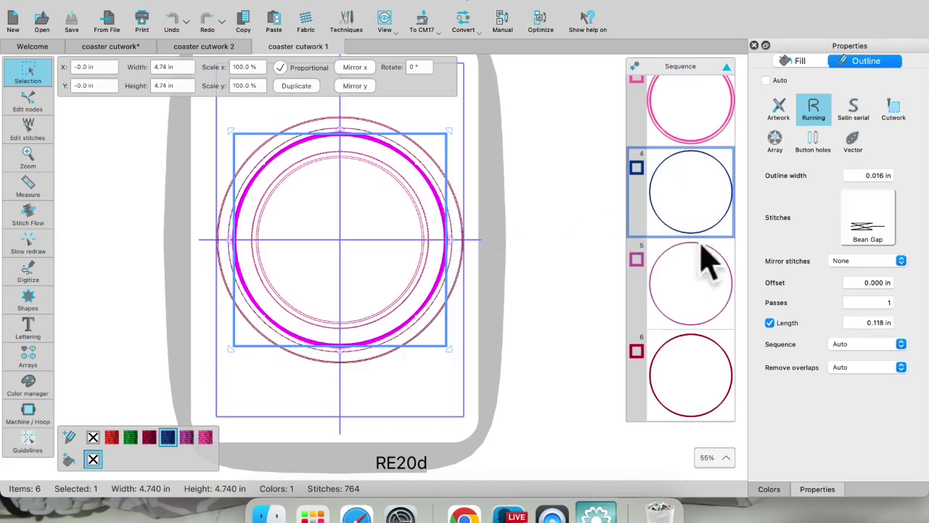
pyautogui.click(713, 308)
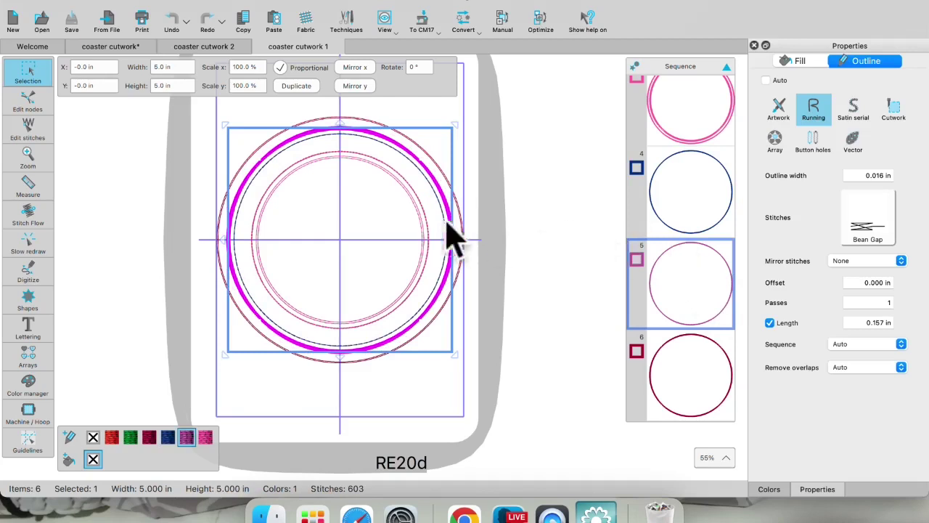
pyautogui.click(691, 186)
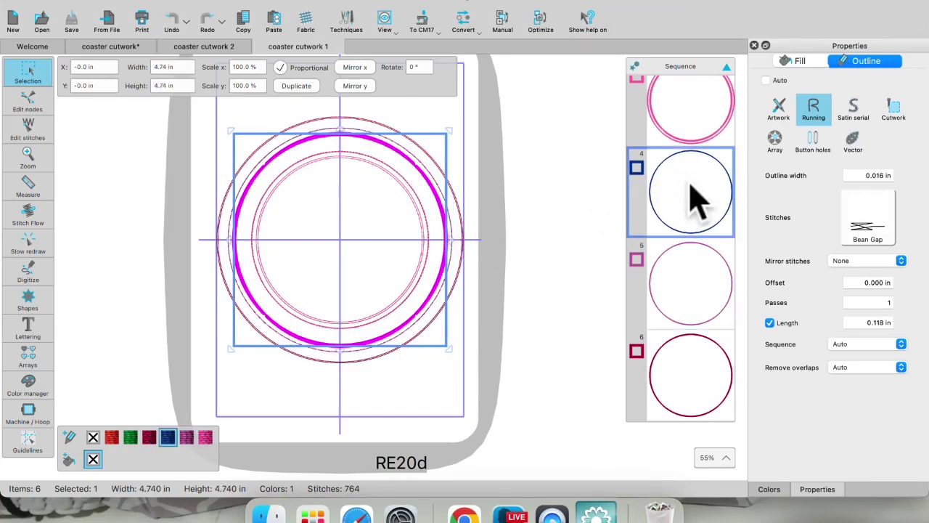
pyautogui.click(688, 308)
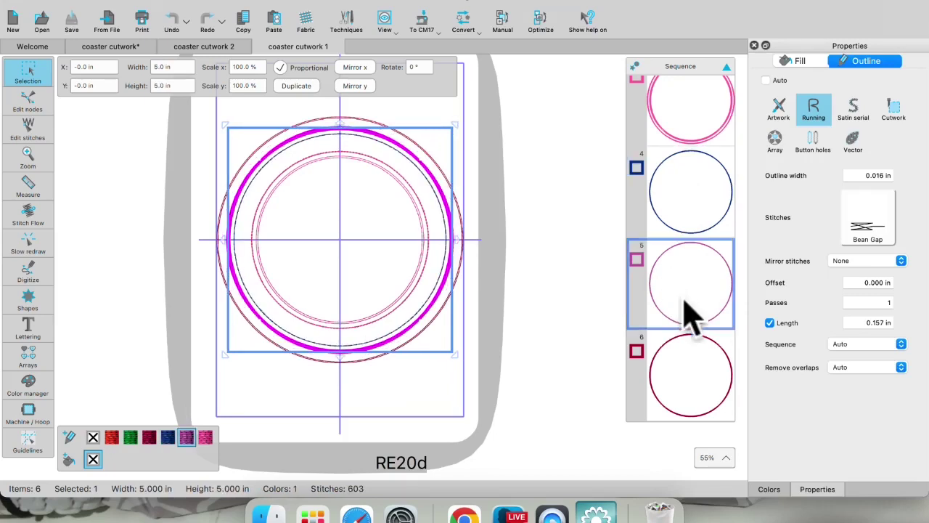
pyautogui.click(693, 398)
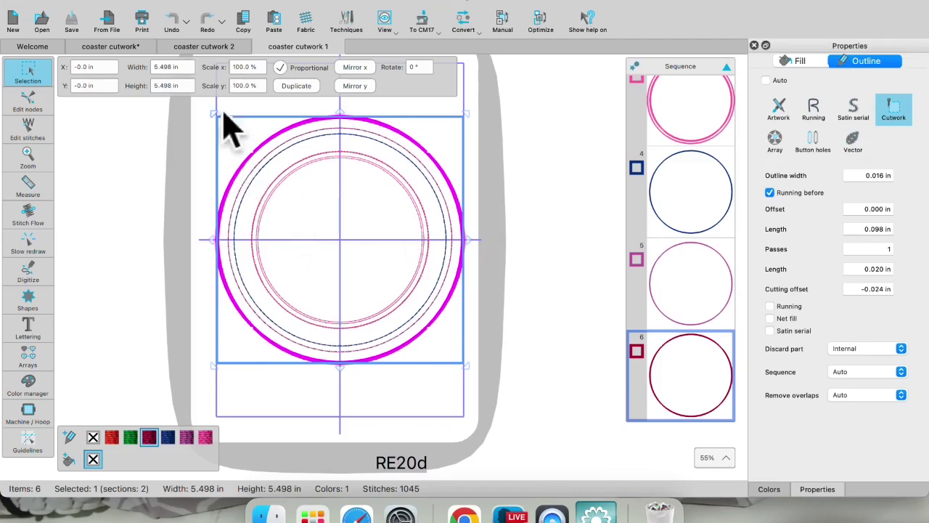
# - Open the recent design ruffle center and view its wavy outline up close
pyautogui.click(32, 72)
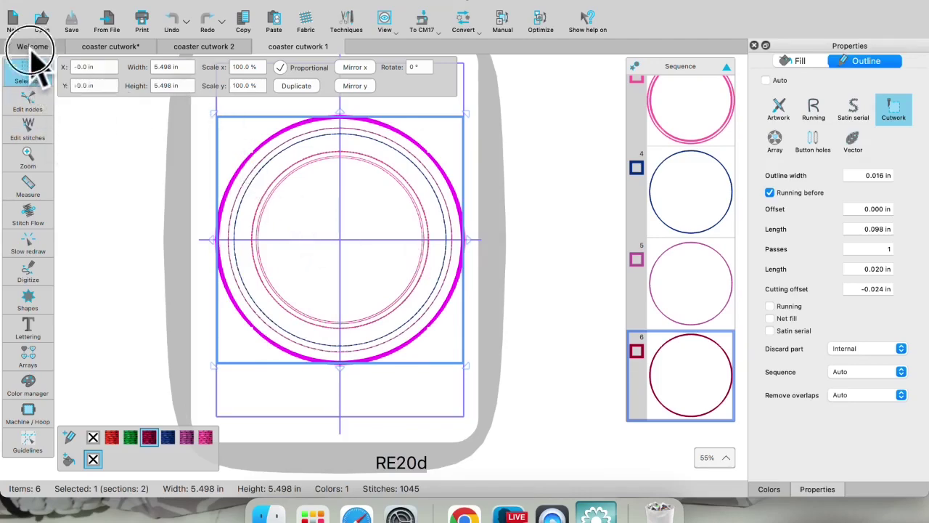
pyautogui.click(31, 47)
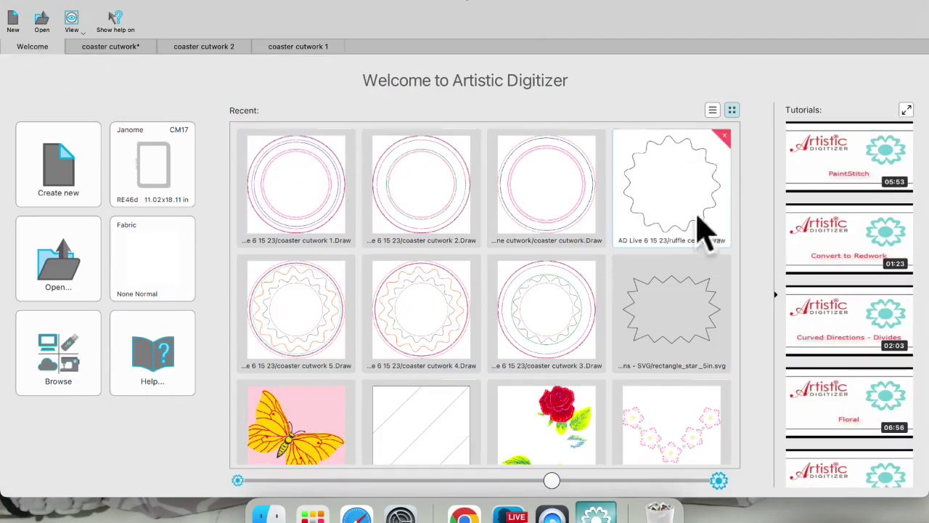
pyautogui.click(686, 185)
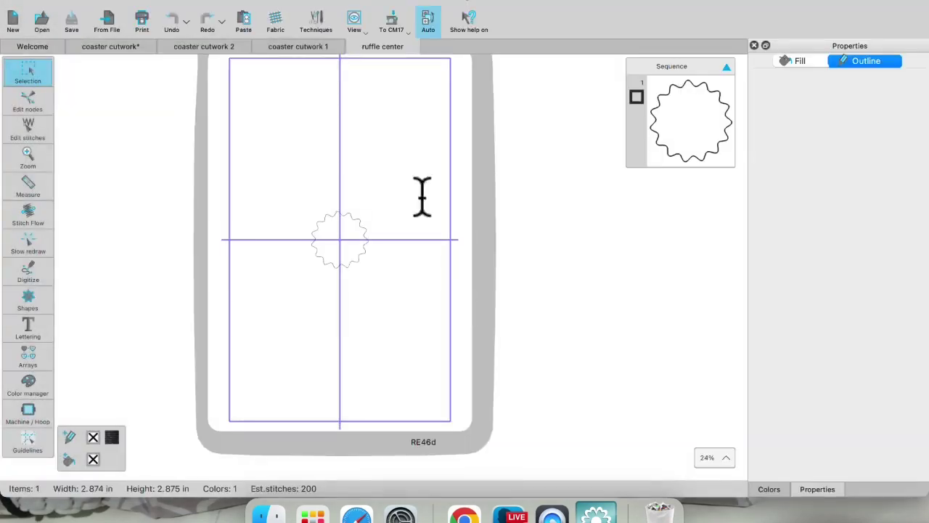
pyautogui.scroll(5, 341, 251)
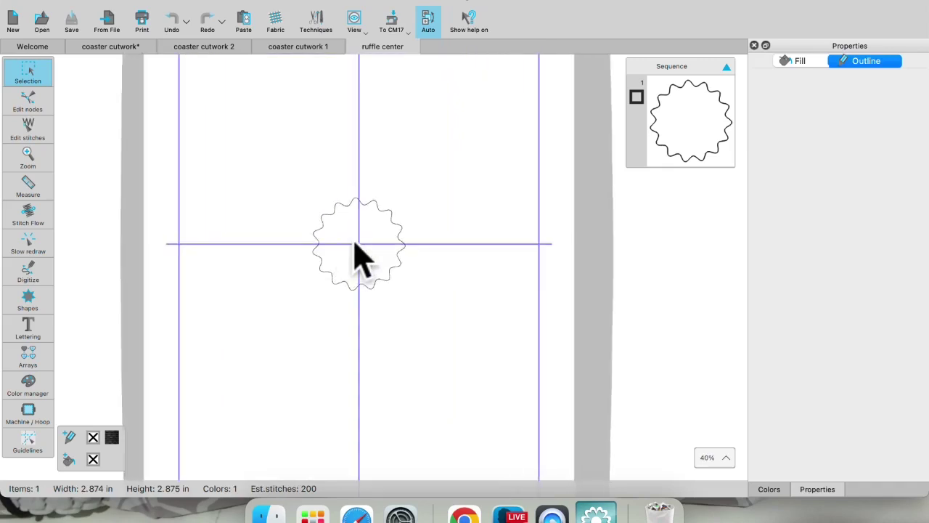
pyautogui.scroll(2, 363, 258)
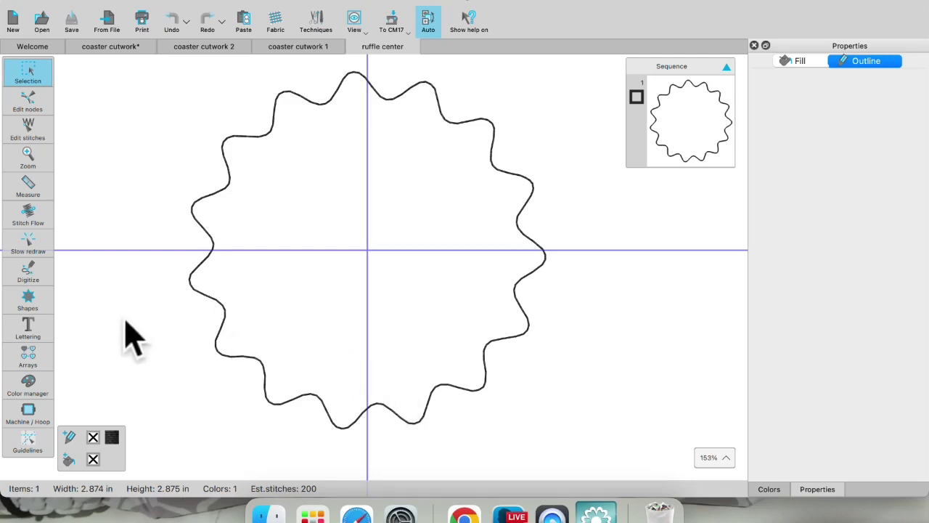
# - Locate the Star shape tool among the shape tools, and select the ruffled outline to check its size and outline settings
pyautogui.click(25, 305)
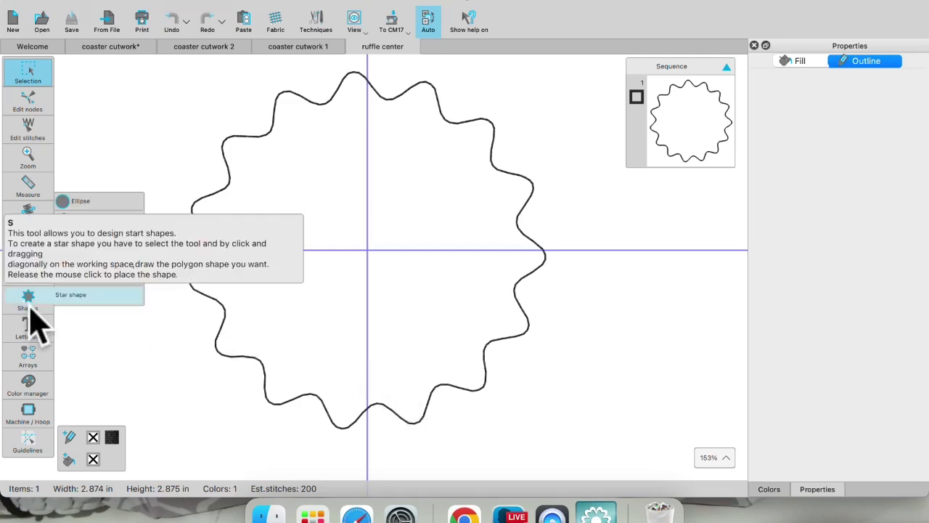
pyautogui.scroll(-1, 171, 347)
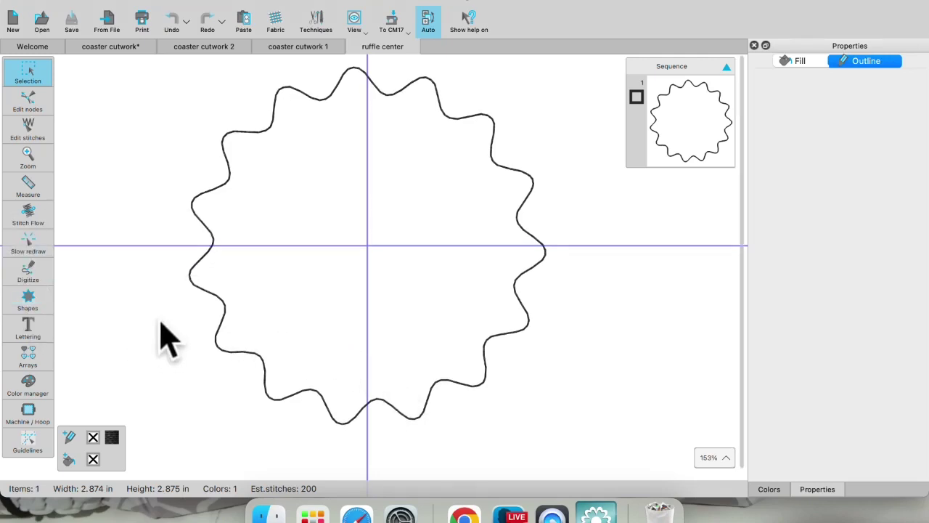
pyautogui.hscroll(3, 165, 329)
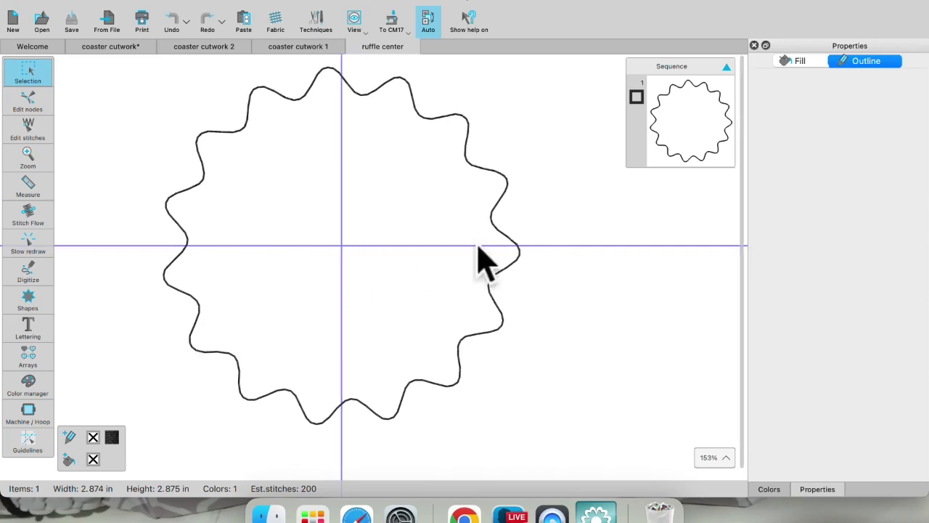
pyautogui.click(511, 243)
pyautogui.scroll(-6, 349, 276)
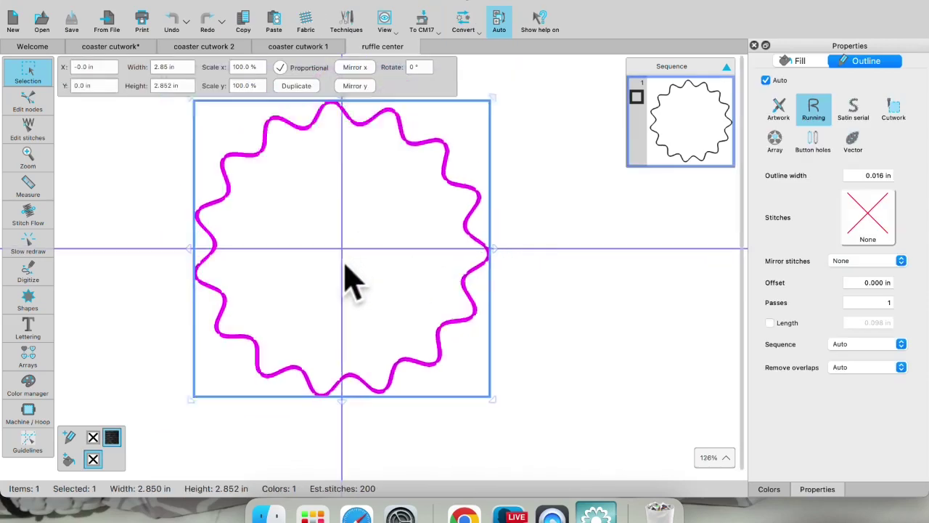
# - Move the ruffled outline to the upper part of the hoop and draw a star shape about 3.83 in wide and 3.55 in high below it
pyautogui.moveTo(385, 221)
pyautogui.mouseDown()
pyautogui.moveTo(366, 145)
pyautogui.moveTo(373, 104)
pyautogui.moveTo(390, 144)
pyautogui.mouseUp()
pyautogui.click(28, 298)
pyautogui.click(45, 298)
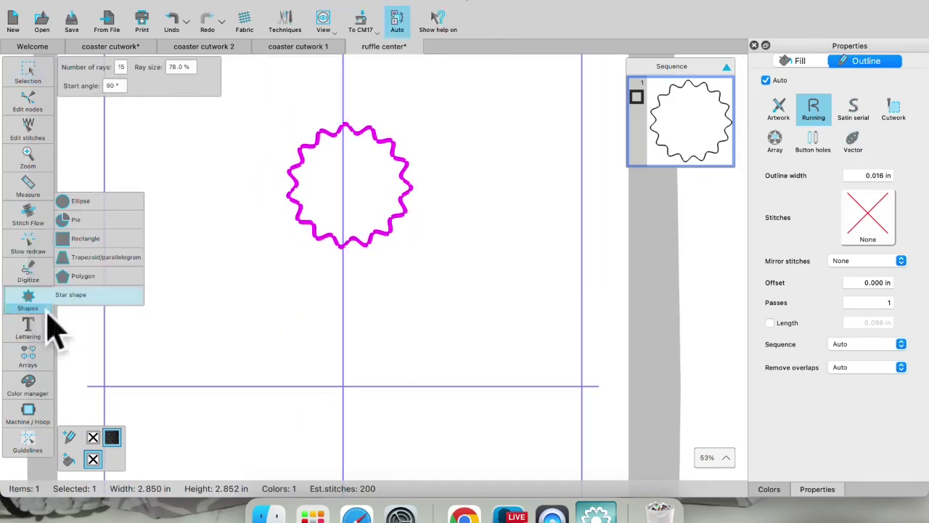
pyautogui.moveTo(291, 348); pyautogui.dragTo(442, 326)
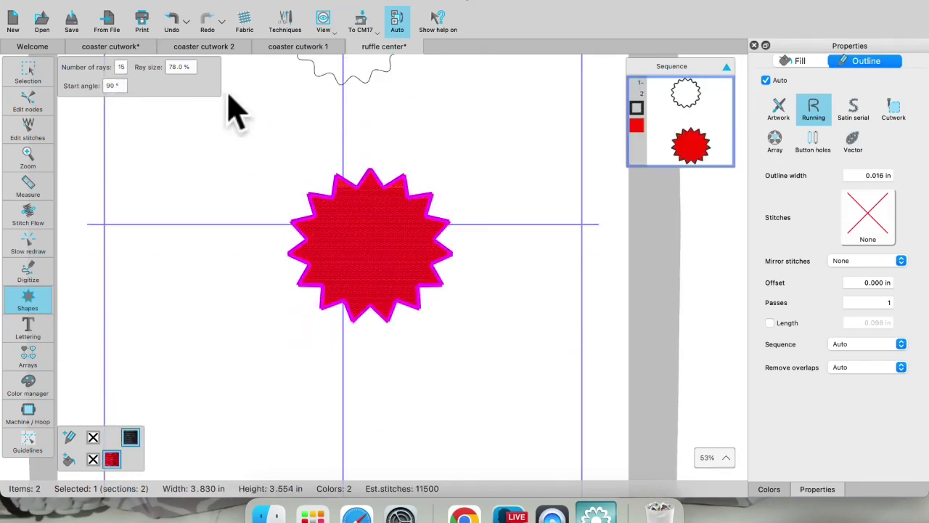
# - Set the new star's number of rays to 6 and its ray size to 60%, and deselect it
pyautogui.click(117, 67)
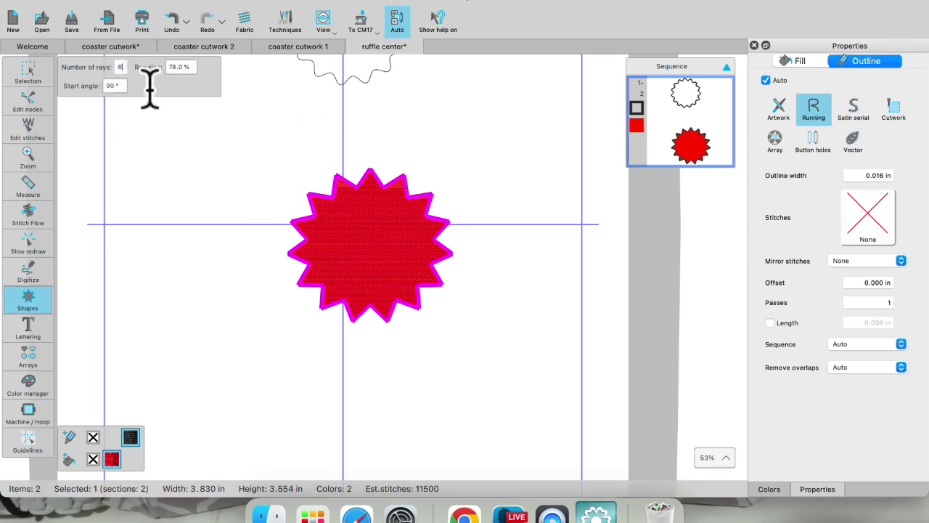
pyautogui.write('6')
pyautogui.press('Return')
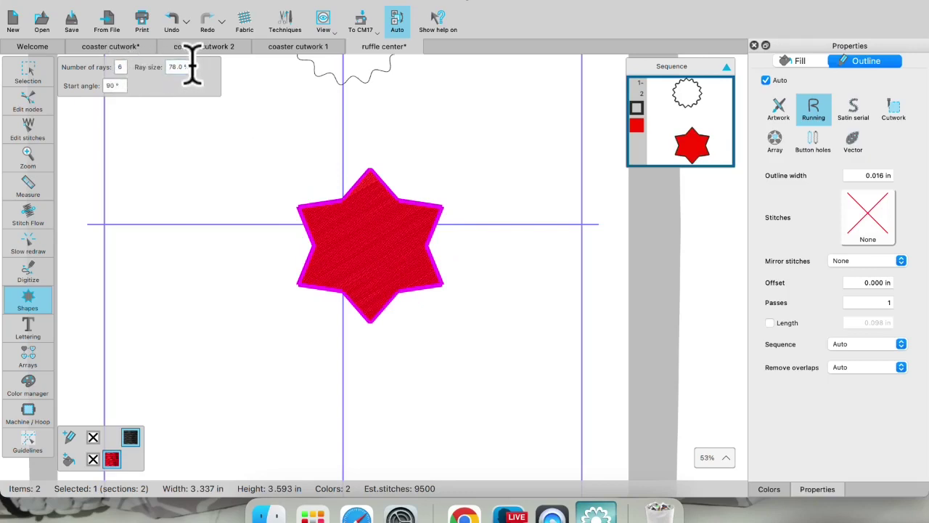
pyautogui.click(145, 65)
pyautogui.write('6')
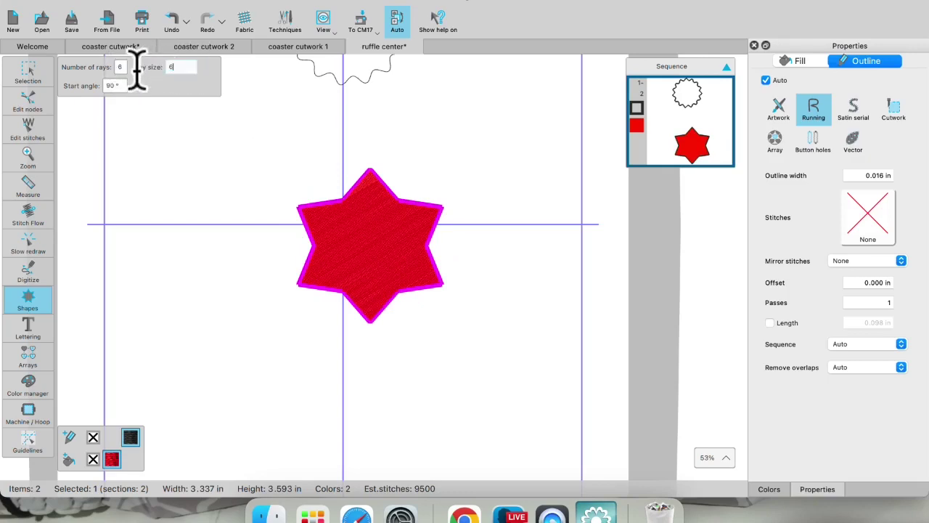
pyautogui.write('0')
pyautogui.press('Return')
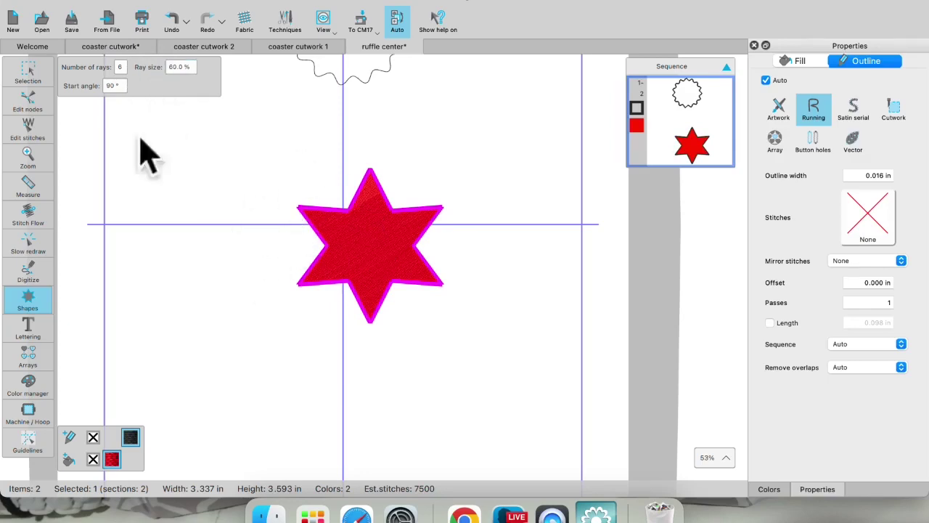
pyautogui.click(26, 71)
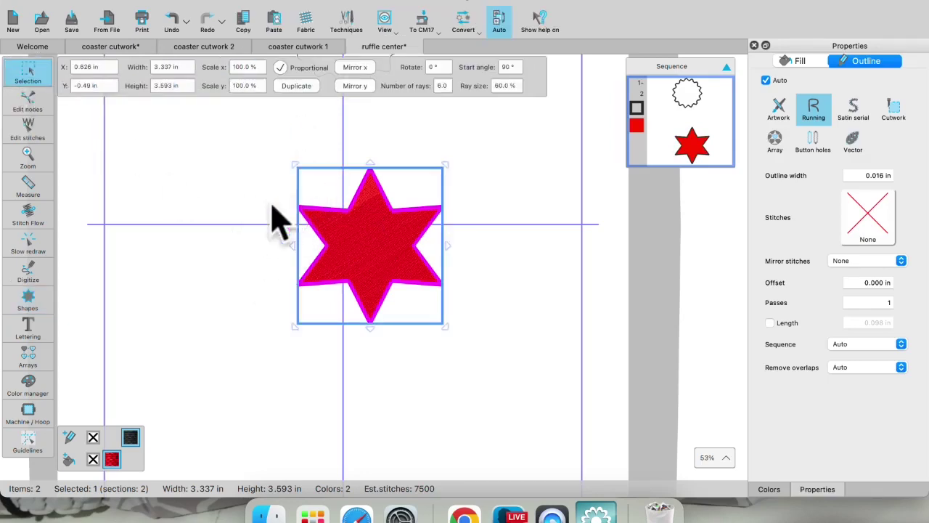
pyautogui.click(156, 191)
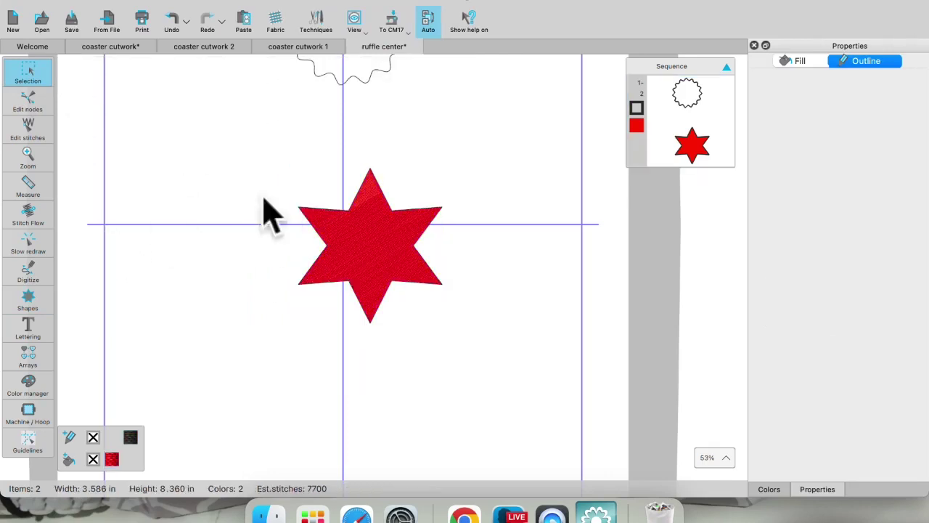
# - Reselect the six-pointed star and set its number of rays to 15
pyautogui.click(387, 250)
pyautogui.moveTo(49, 340)
pyautogui.moveTo(36, 297)
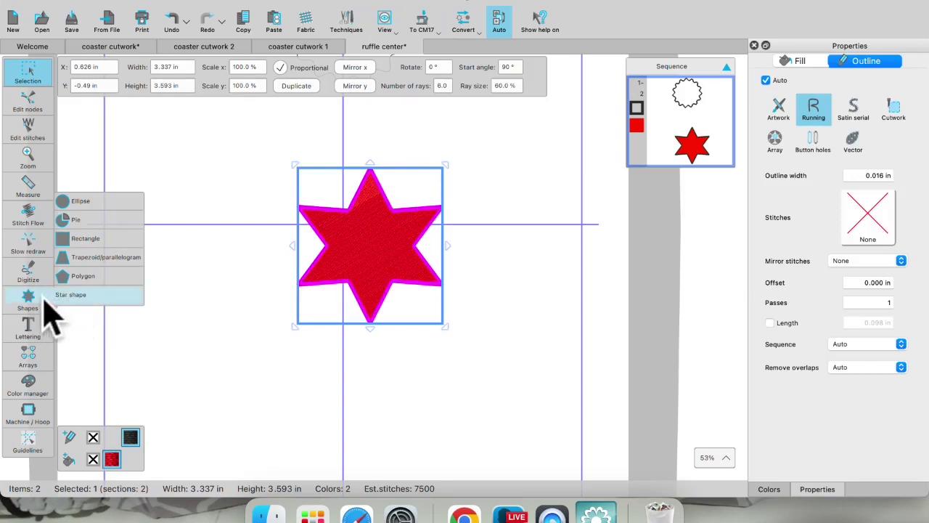
pyautogui.click(445, 85)
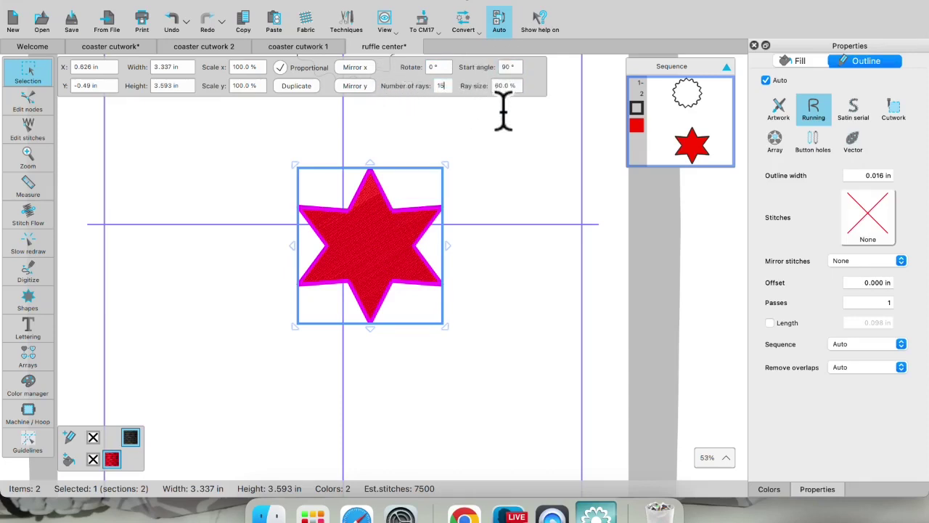
pyautogui.press('Return')
pyautogui.click(436, 182)
pyautogui.click(405, 229)
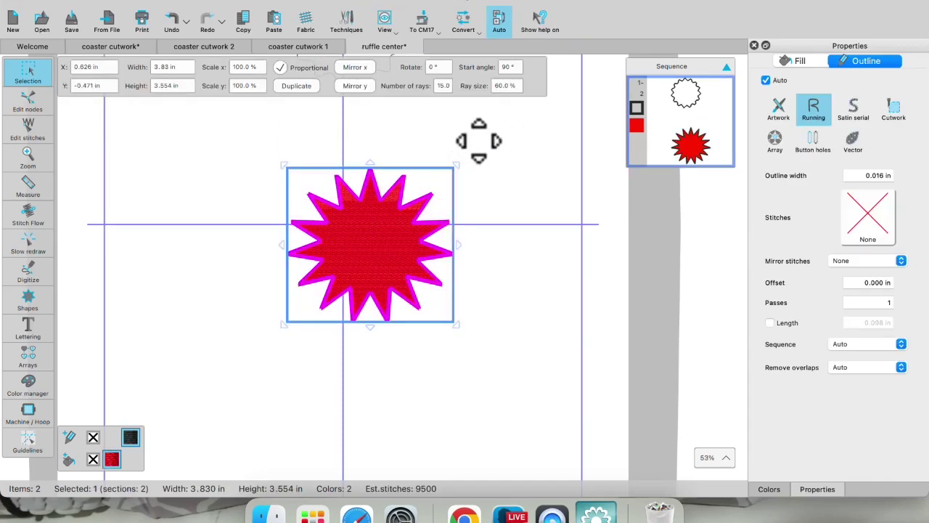
# - Make the star's points shallower by trying a ray size of 80%, and settle on 87%
pyautogui.click(505, 86)
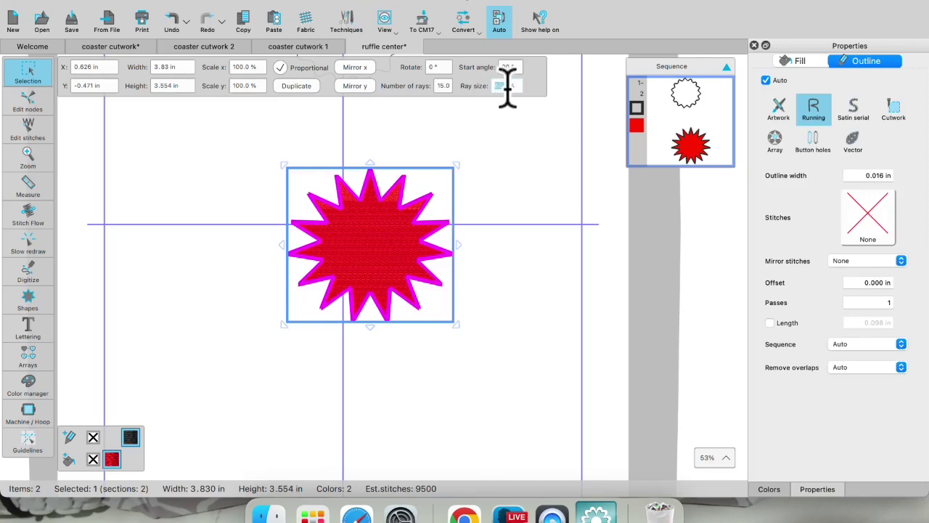
pyautogui.press('Return')
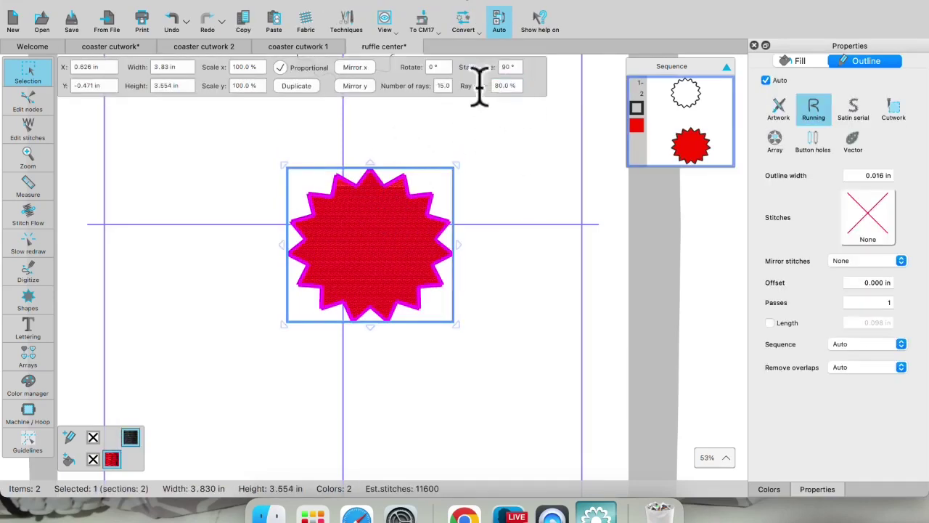
pyautogui.click(505, 87)
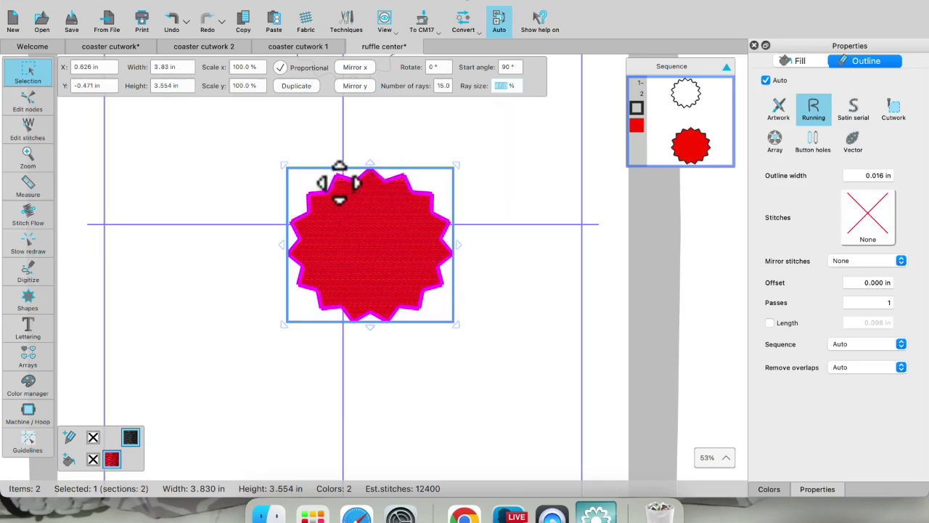
# - Remove the star's red fill so only the running outline is left, and check its editable nodes
pyautogui.scroll(6, 356, 188)
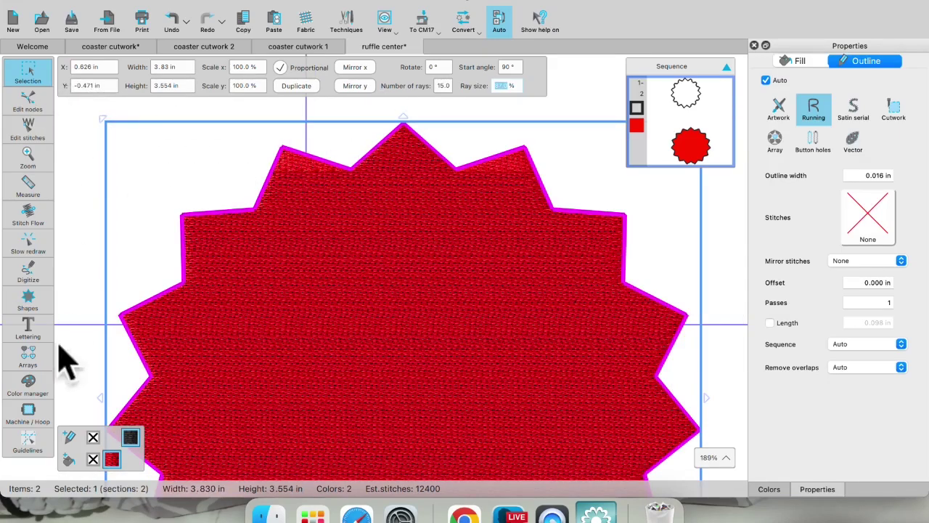
pyautogui.click(93, 459)
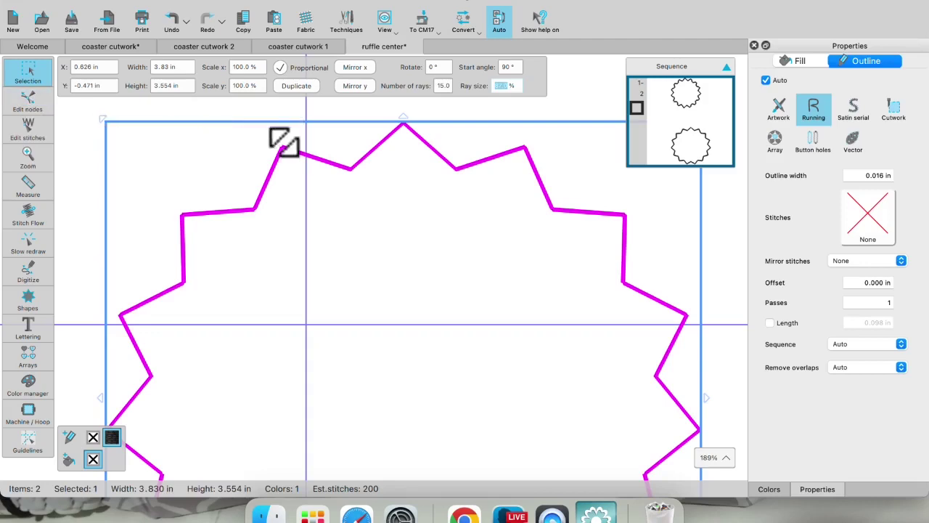
pyautogui.click(28, 106)
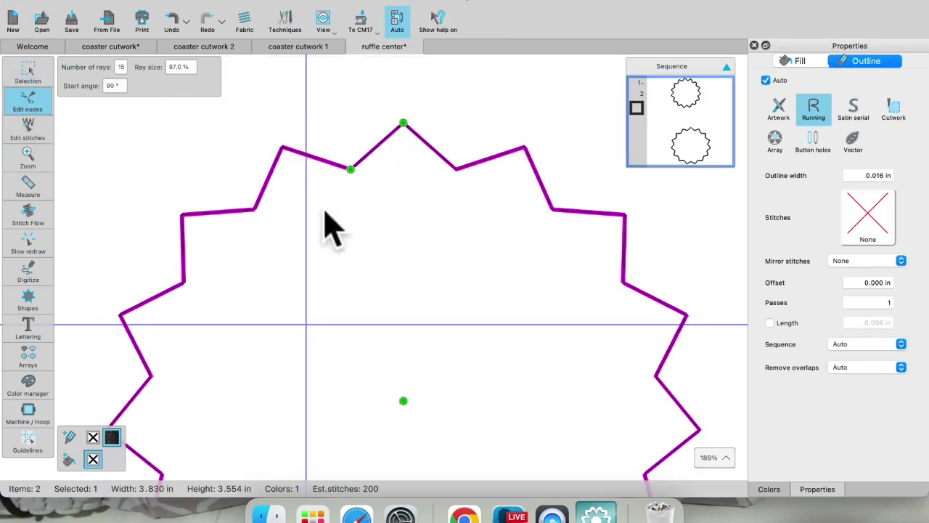
pyautogui.click(32, 75)
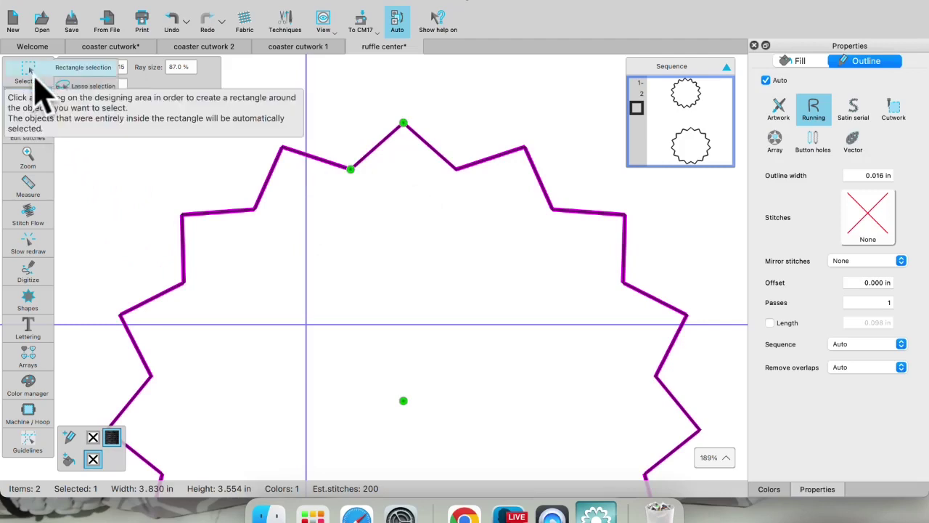
pyautogui.click(32, 74)
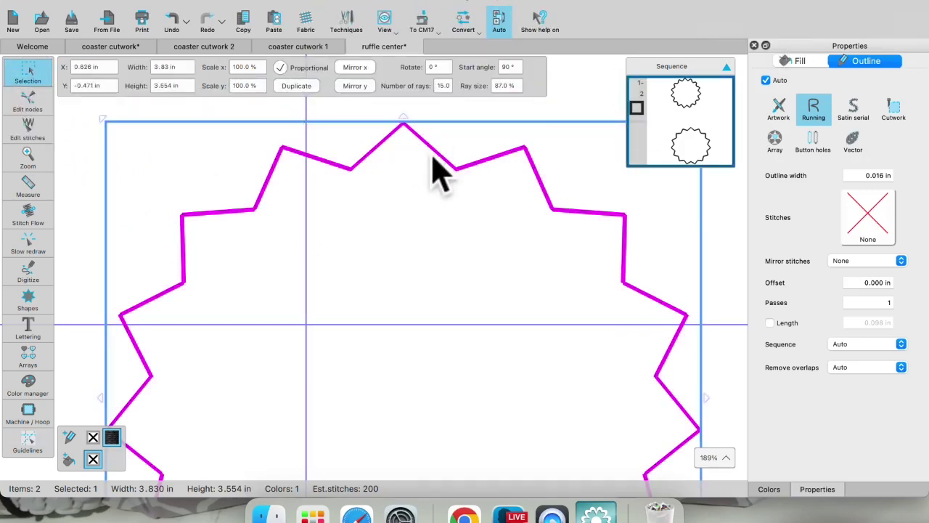
# - Convert the star outline to curves and display its individual nodes for editing
pyautogui.click(470, 23)
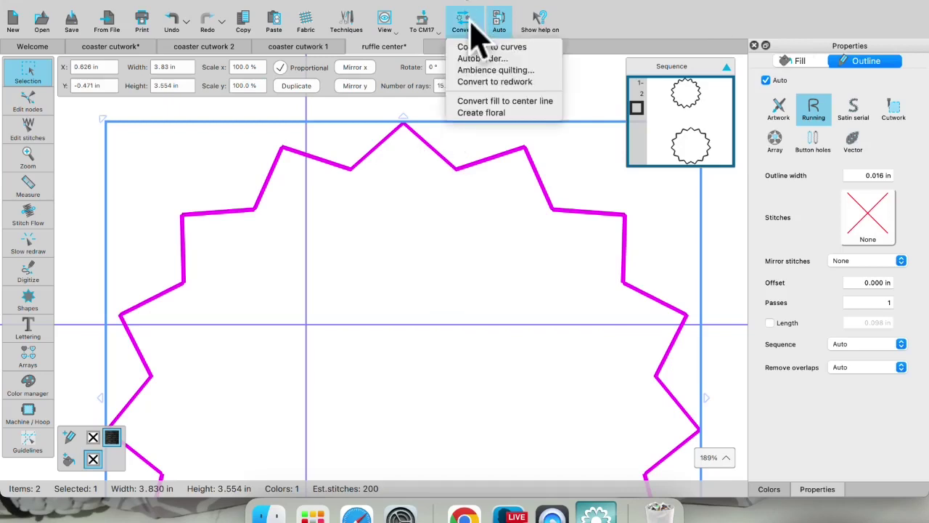
pyautogui.click(488, 47)
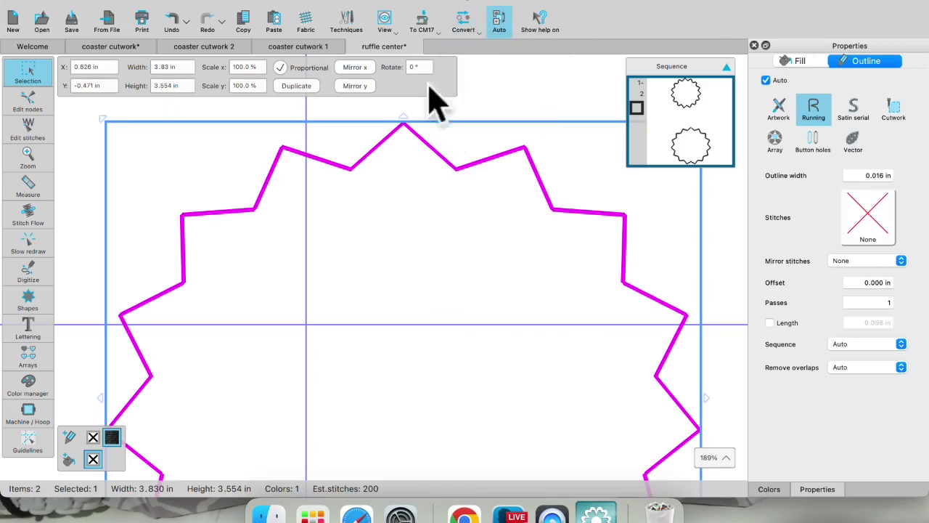
pyautogui.click(30, 106)
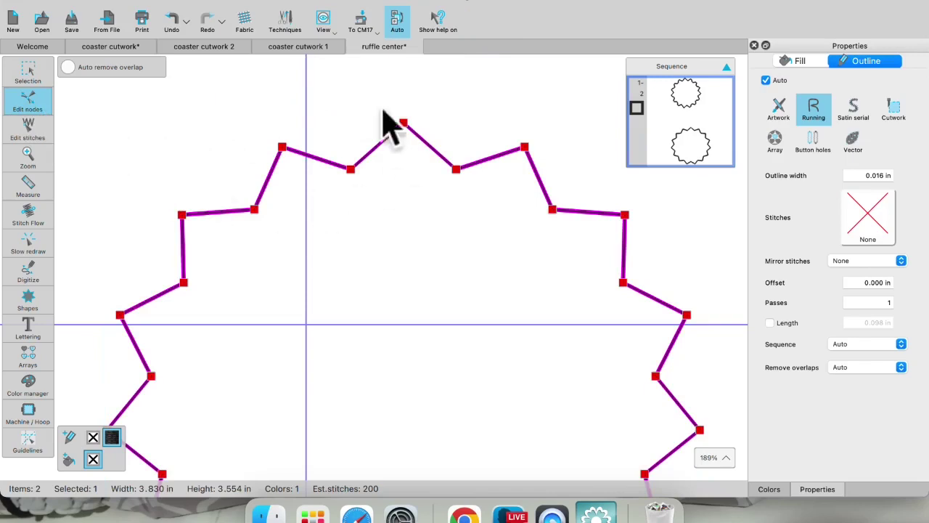
# - Select all nodes of the star outline and apply Auto smooth node to turn its points into ruffles
pyautogui.scroll(-10, 370, 232)
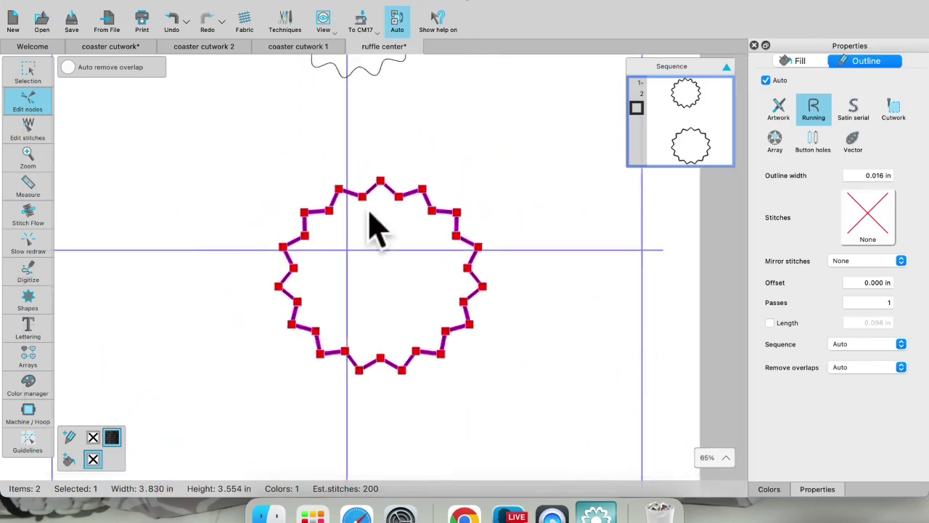
pyautogui.click(243, 153)
pyautogui.moveTo(243, 152); pyautogui.dragTo(512, 386)
pyautogui.rightClick(398, 204)
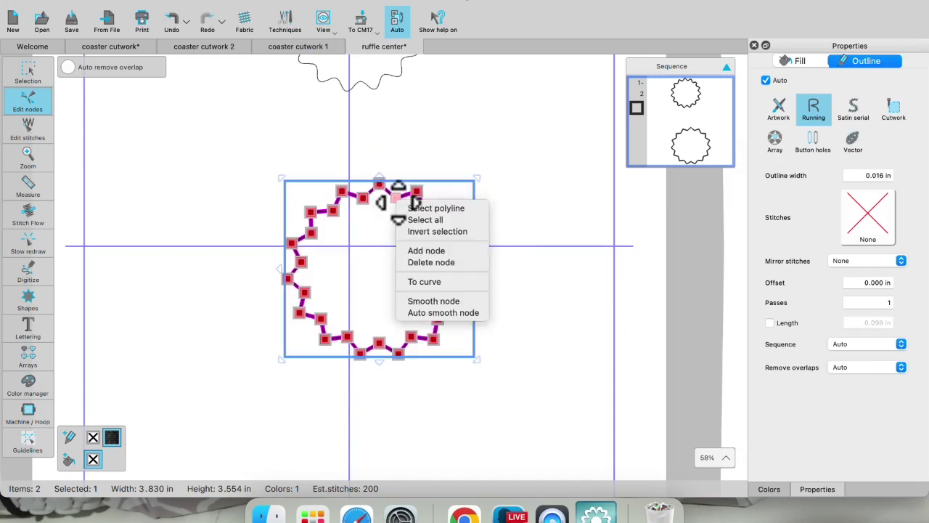
pyautogui.click(434, 313)
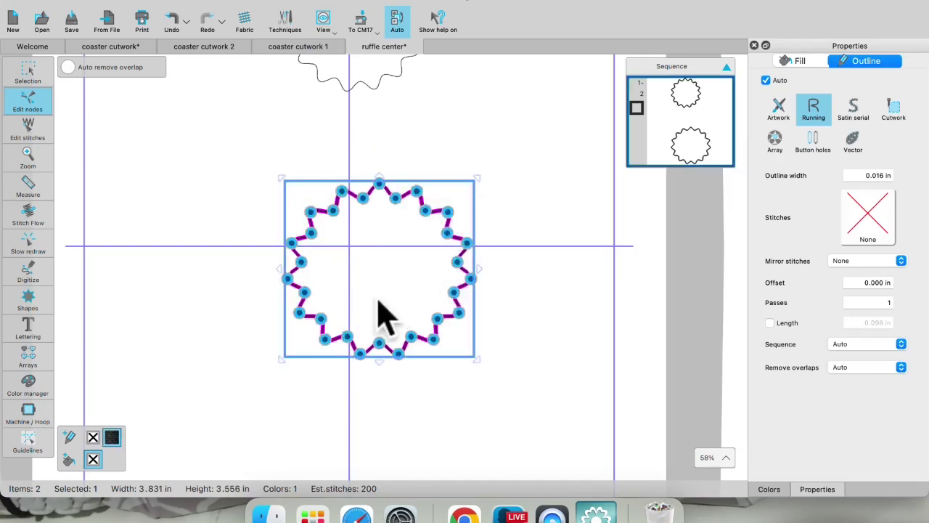
pyautogui.scroll(3, 367, 313)
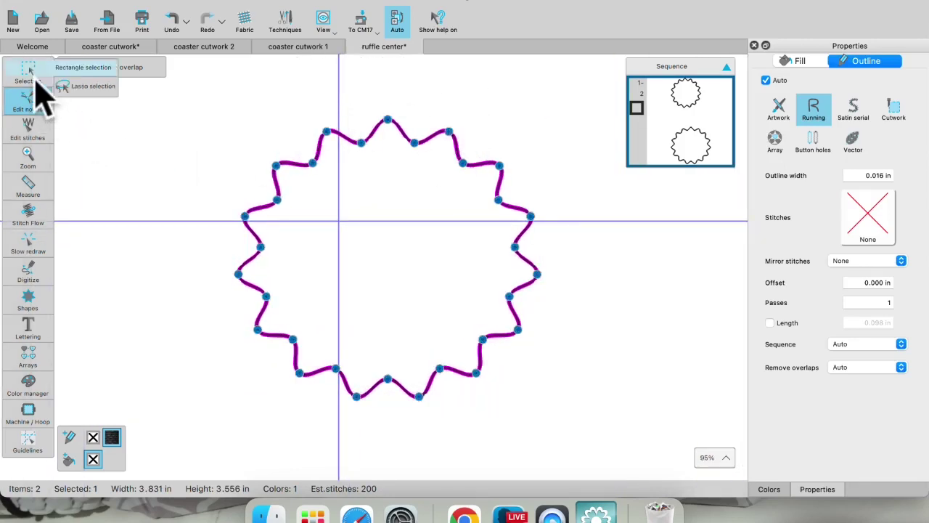
# - Move the new ruffled outline to the hoop center, nudging it down to about X 0.011 in and Y -0.01 in, and deselect it
pyautogui.click(29, 75)
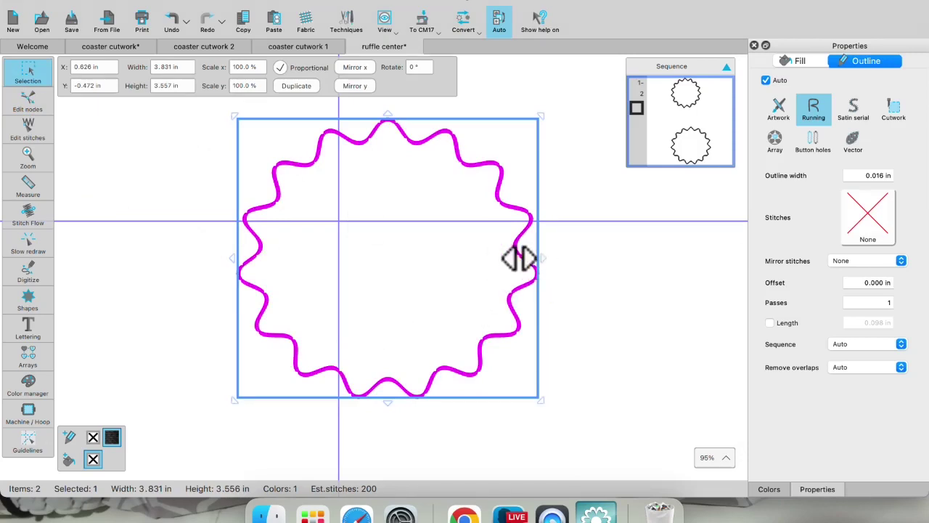
pyautogui.moveTo(518, 255); pyautogui.dragTo(469, 214)
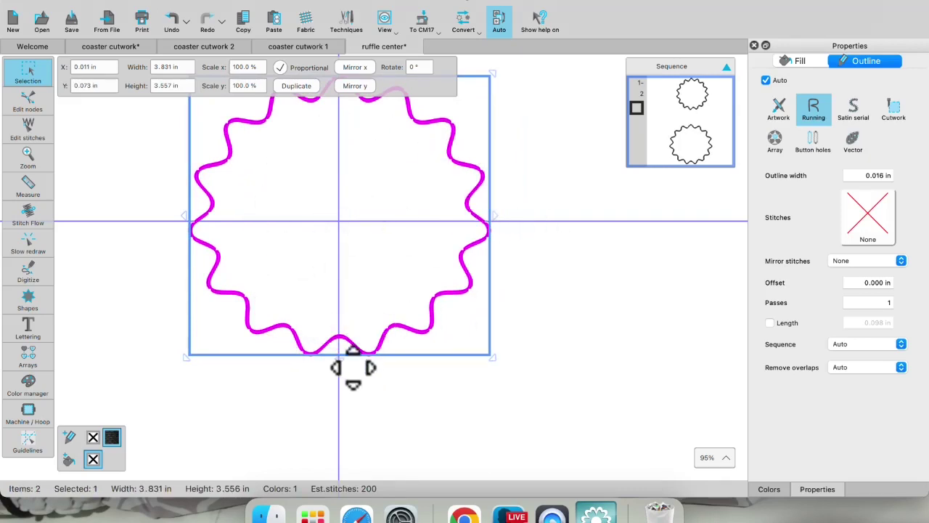
pyautogui.press('Down')
pyautogui.press('Down')
pyautogui.press('Down')
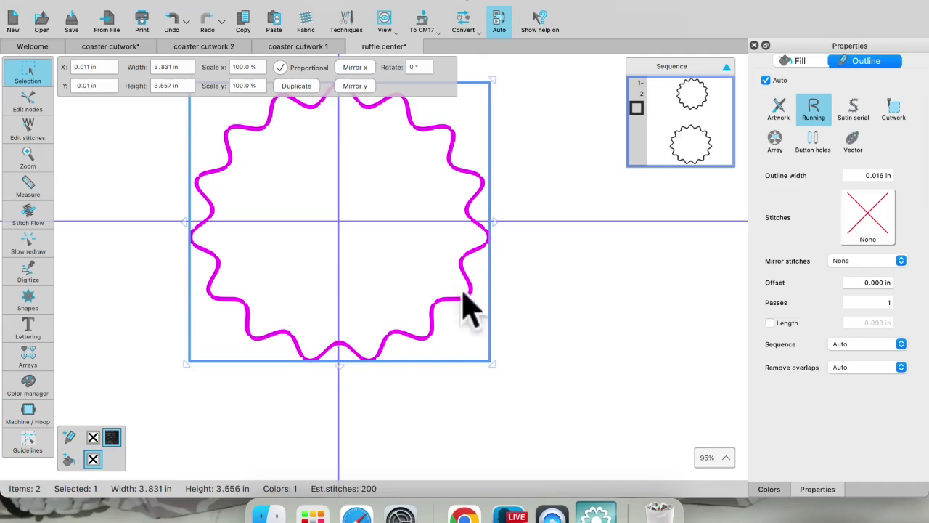
pyautogui.click(517, 255)
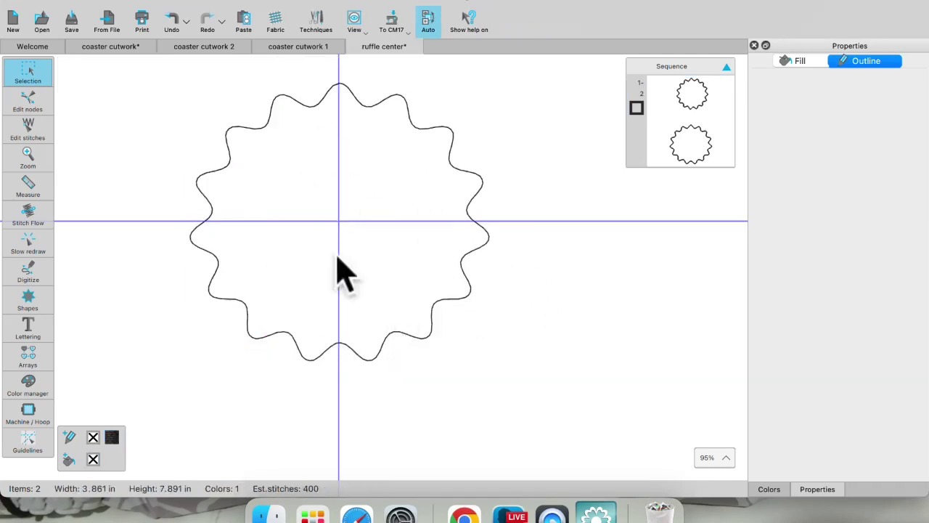
# - Compare the new ruffled outline with the original one above it, and delete the new outline
pyautogui.scroll(-5, 317, 243)
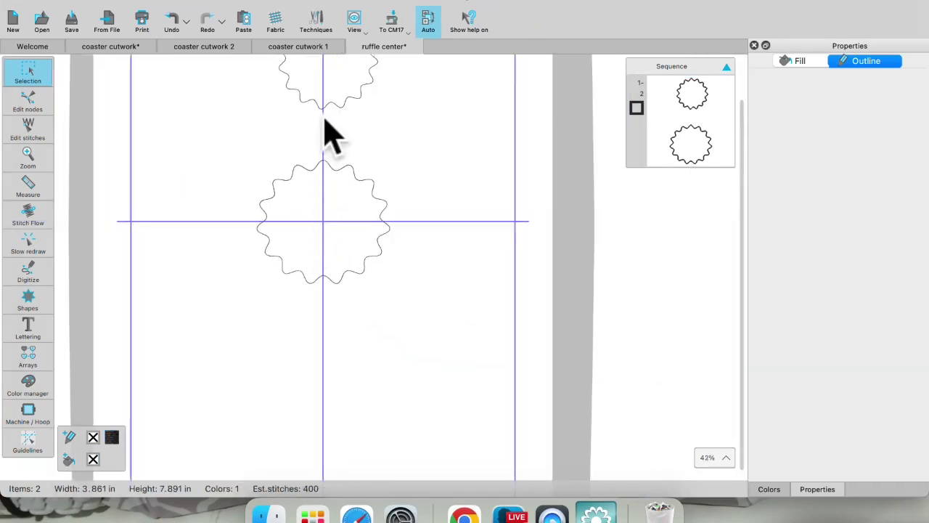
pyautogui.scroll(-1, 326, 128)
pyautogui.scroll(2, 349, 108)
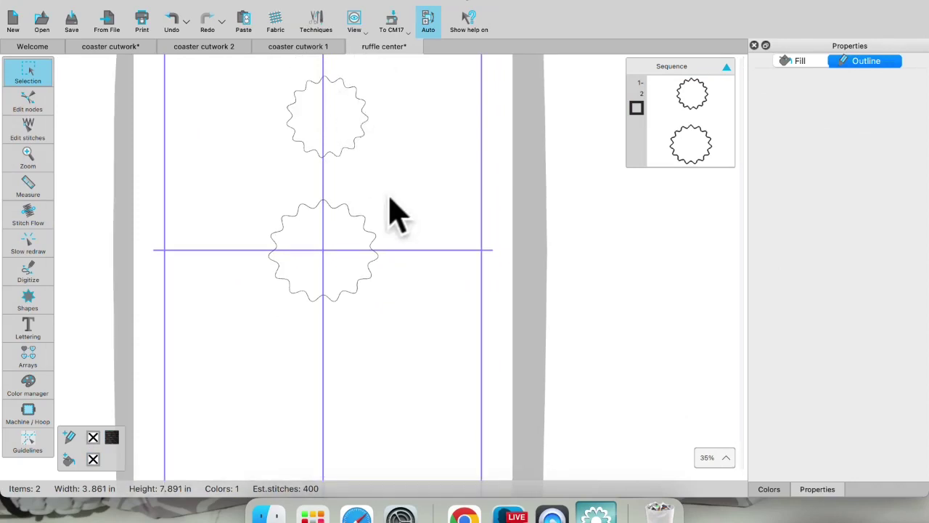
pyautogui.click(327, 162)
pyautogui.click(29, 300)
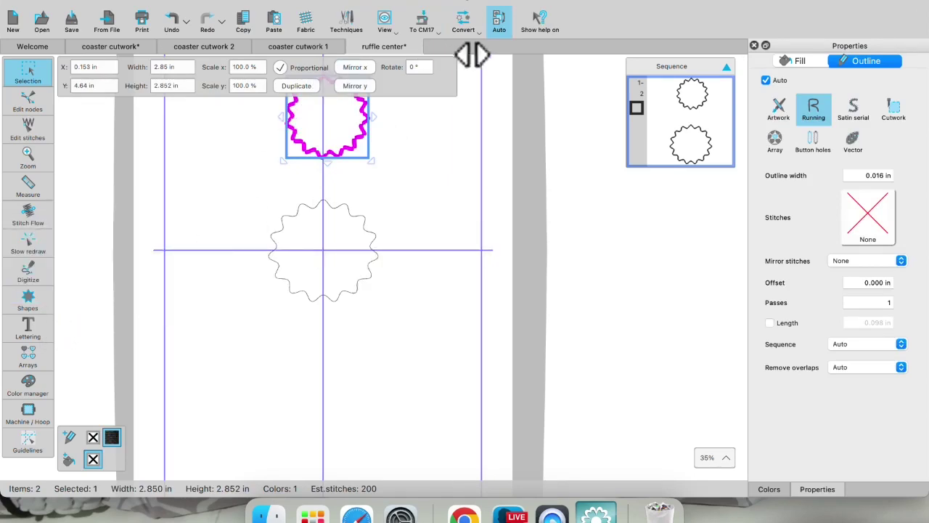
pyautogui.click(421, 190)
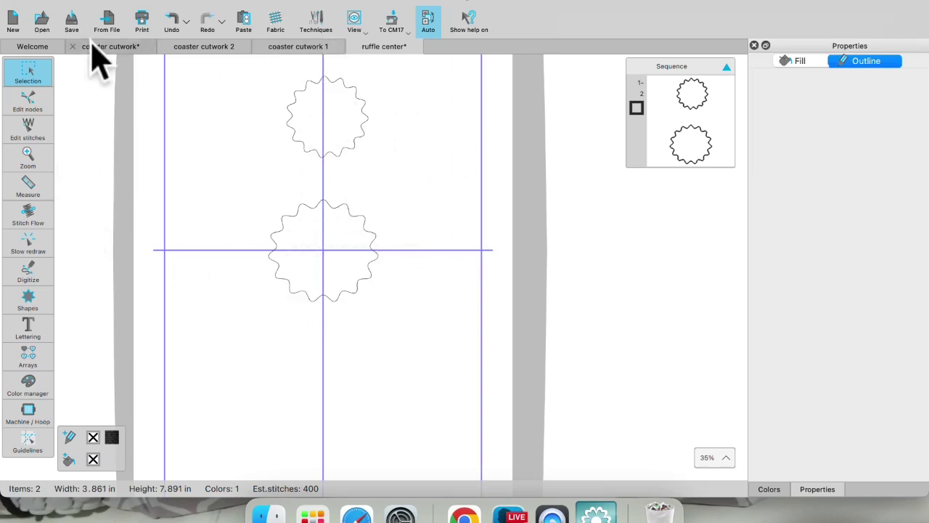
pyautogui.click(367, 244)
pyautogui.press('Delete')
pyautogui.moveTo(47, 94)
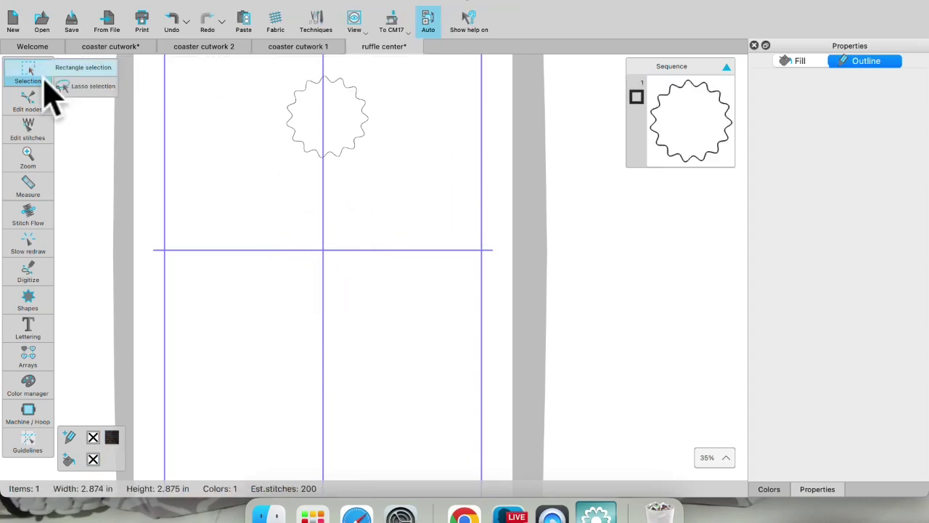
# - Close the ruffle center design without saving its changes and start a new blank design
pyautogui.click(354, 47)
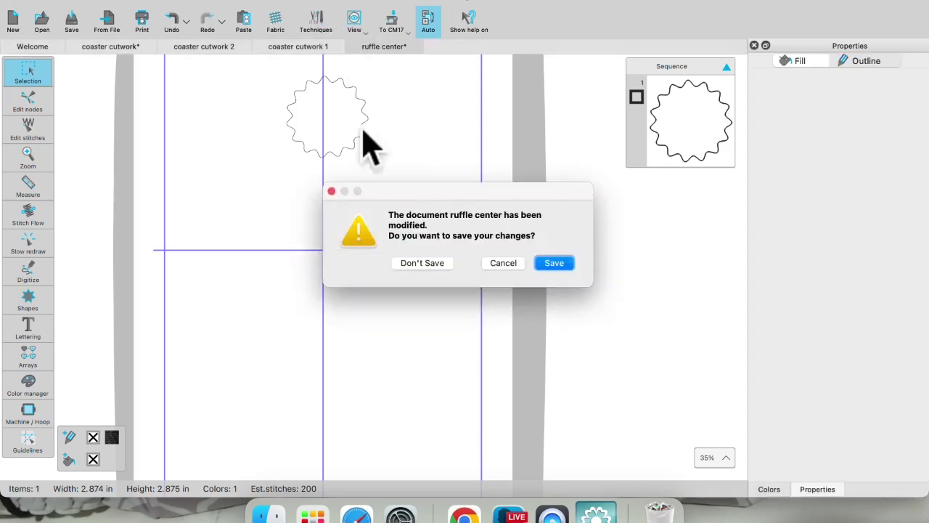
pyautogui.click(424, 280)
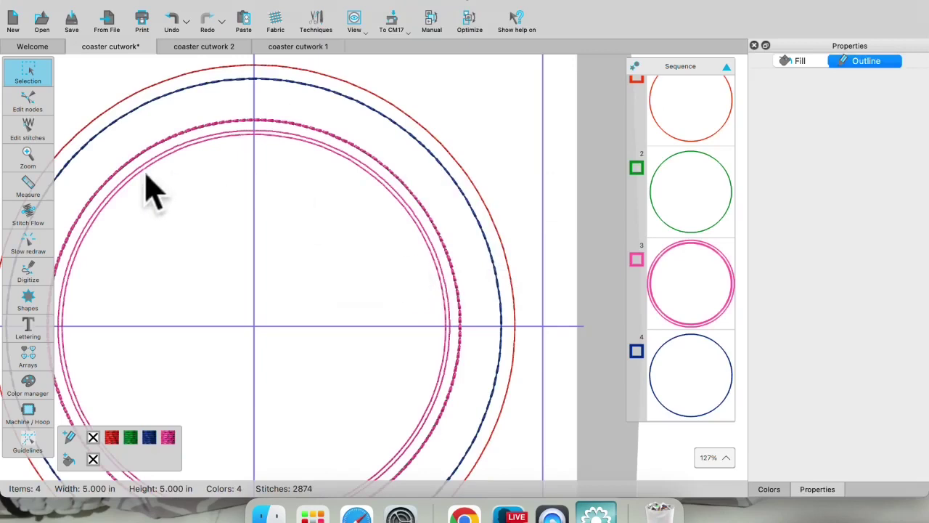
pyautogui.click(14, 22)
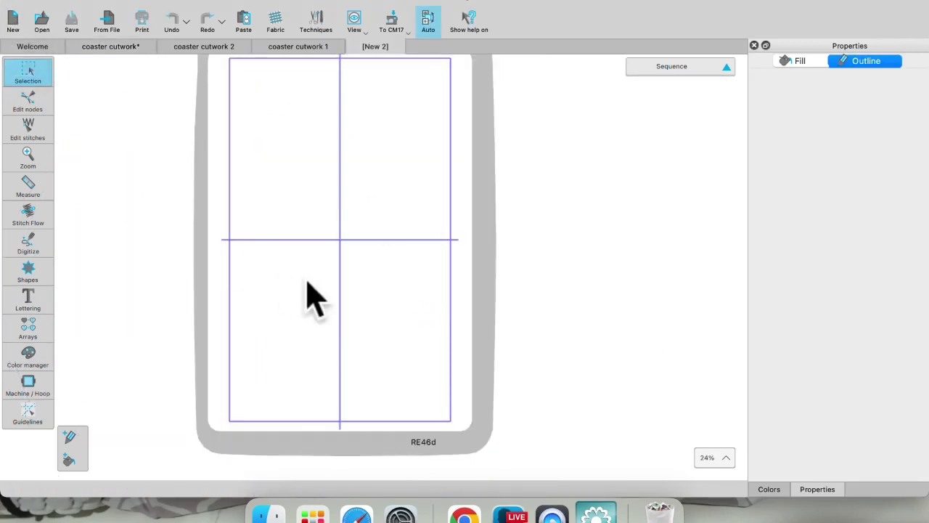
# - Change the new design's hoop to the Janome CM17 hoop RE20d, 5.51x7.87 in
pyautogui.scroll(-1, 367, 287)
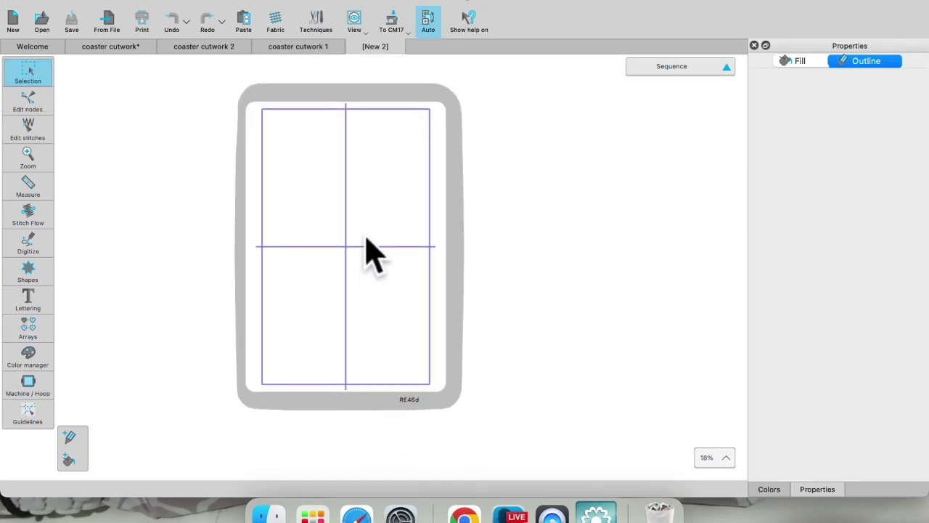
pyautogui.click(396, 25)
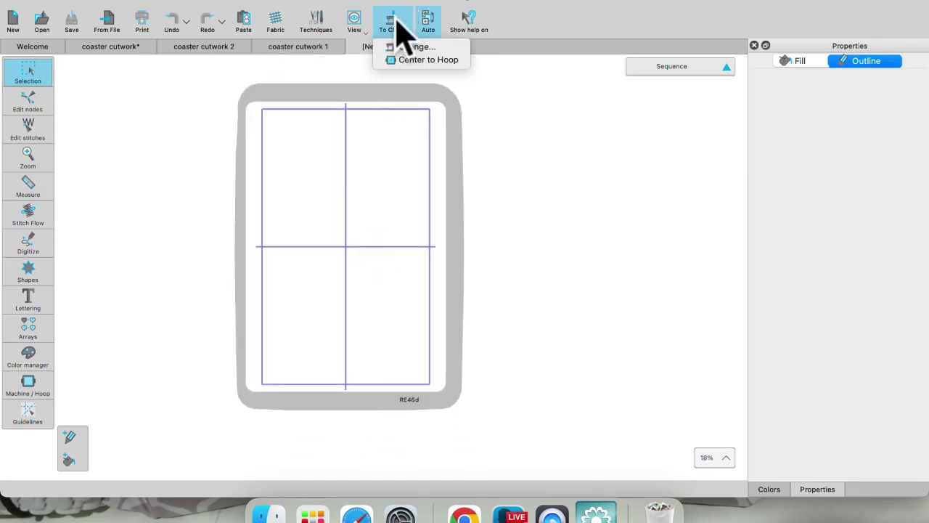
pyautogui.click(416, 48)
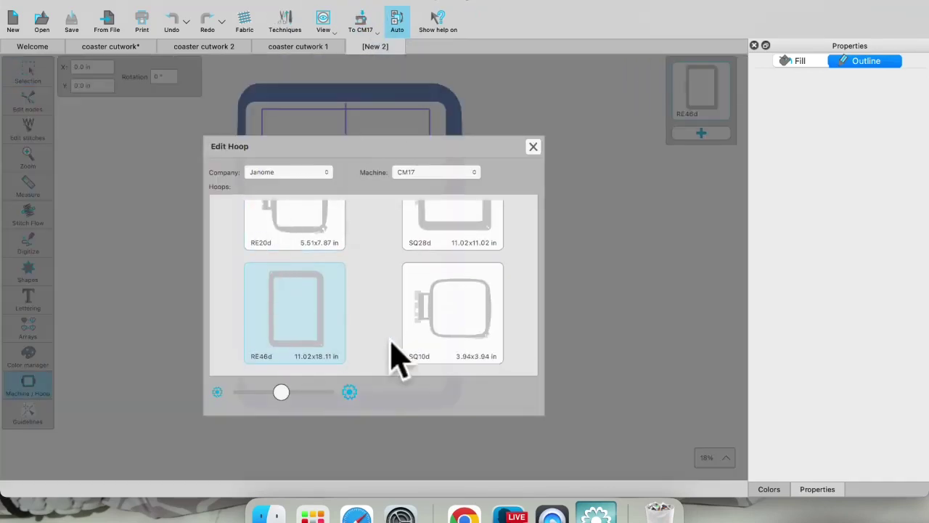
pyautogui.click(321, 239)
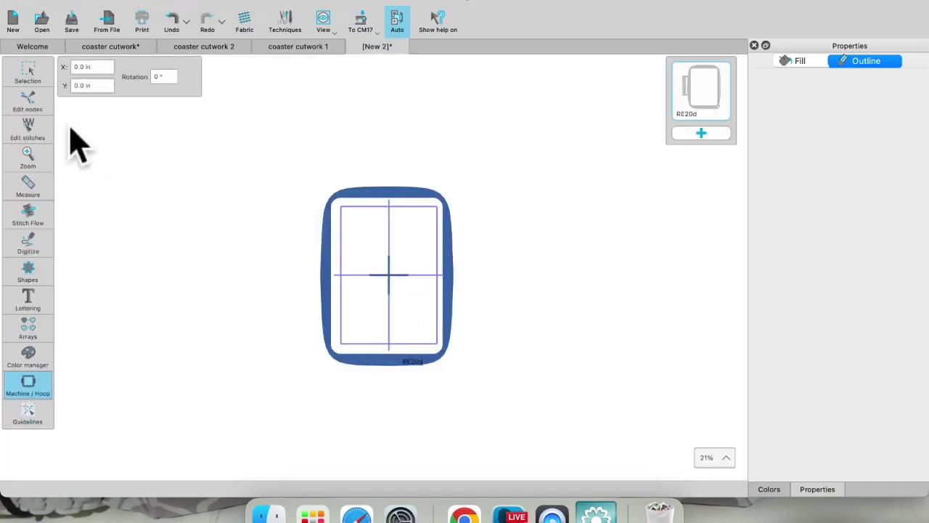
pyautogui.click(35, 72)
# - Draw a circle about 6.12 in across with the Ellipse shape over the upper part of the hoop
pyautogui.scroll(3, 415, 311)
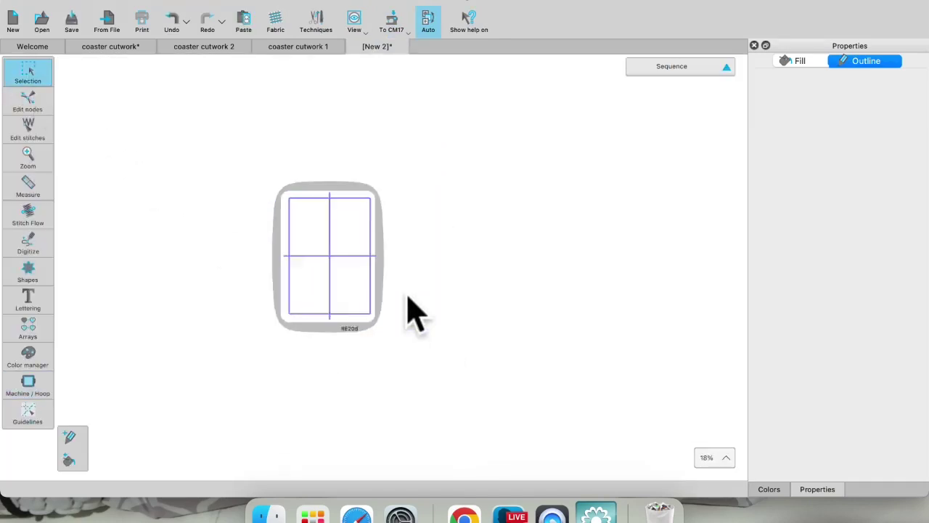
pyautogui.scroll(3, 305, 258)
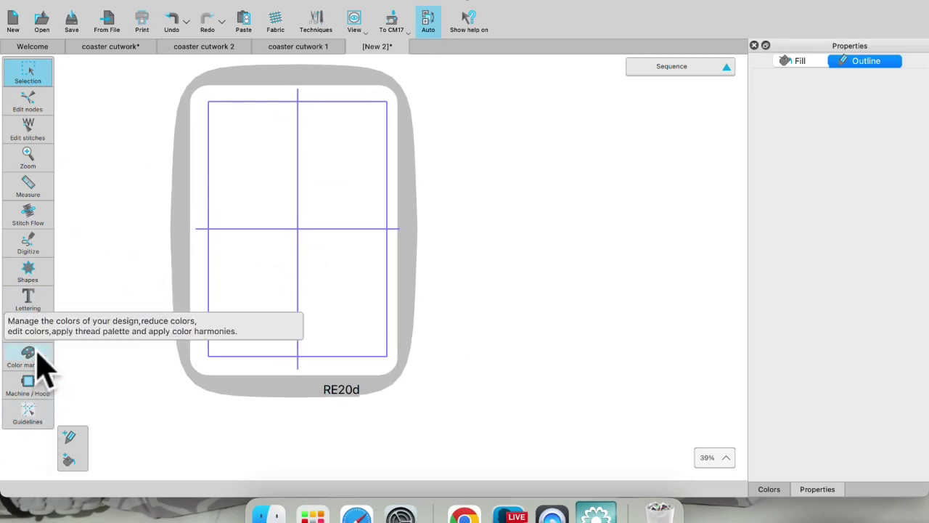
pyautogui.click(34, 266)
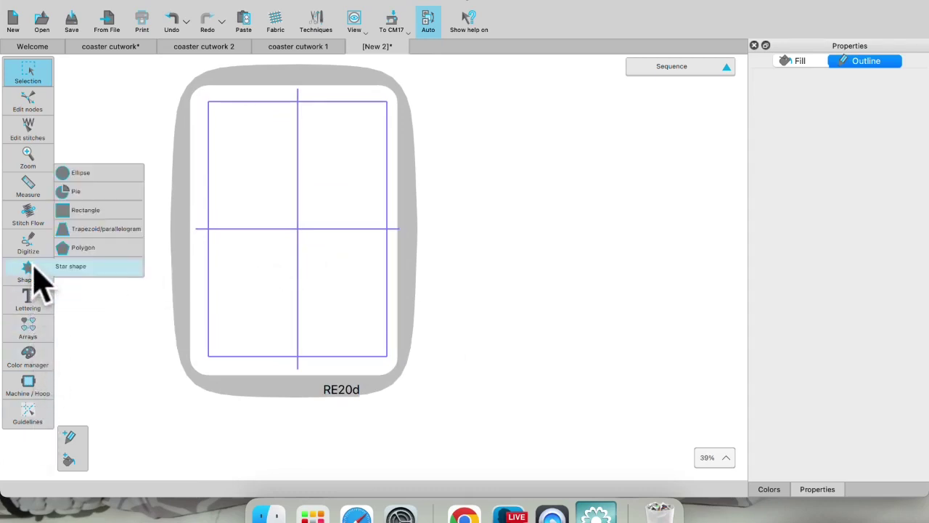
pyautogui.click(73, 173)
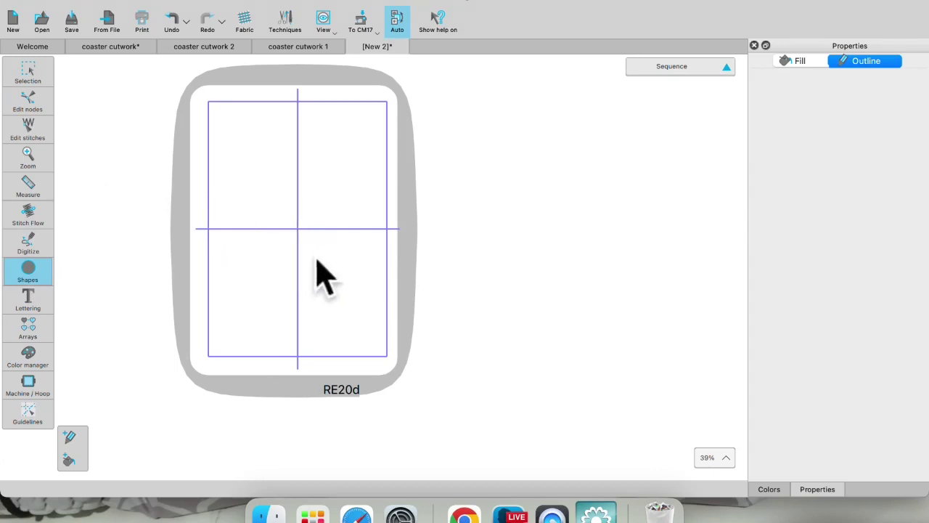
pyautogui.moveTo(237, 181)
pyautogui.mouseDown()
pyautogui.moveTo(339, 290)
pyautogui.moveTo(332, 294)
pyautogui.mouseUp()
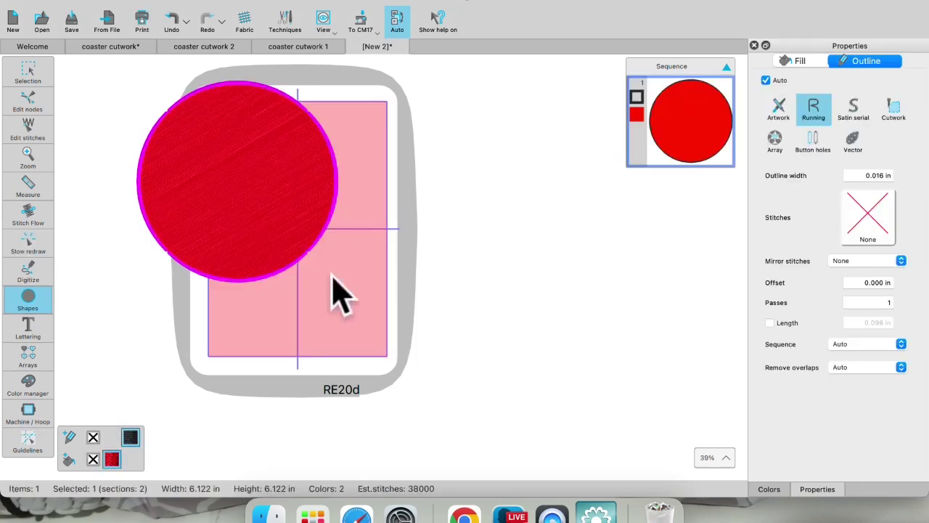
# - Move the filled circle to the middle of the hoop and align it exactly with Center to Hoop
pyautogui.click(36, 76)
pyautogui.moveTo(244, 193); pyautogui.dragTo(297, 243)
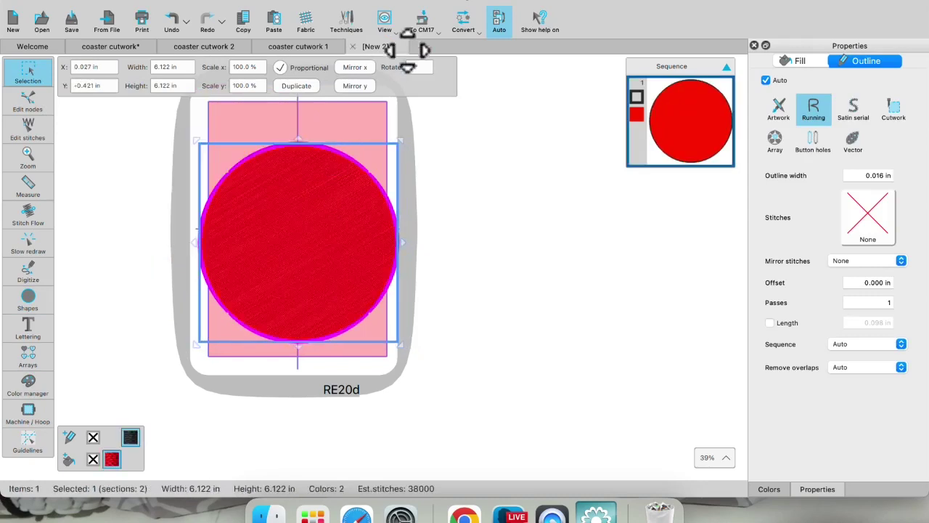
pyautogui.click(424, 29)
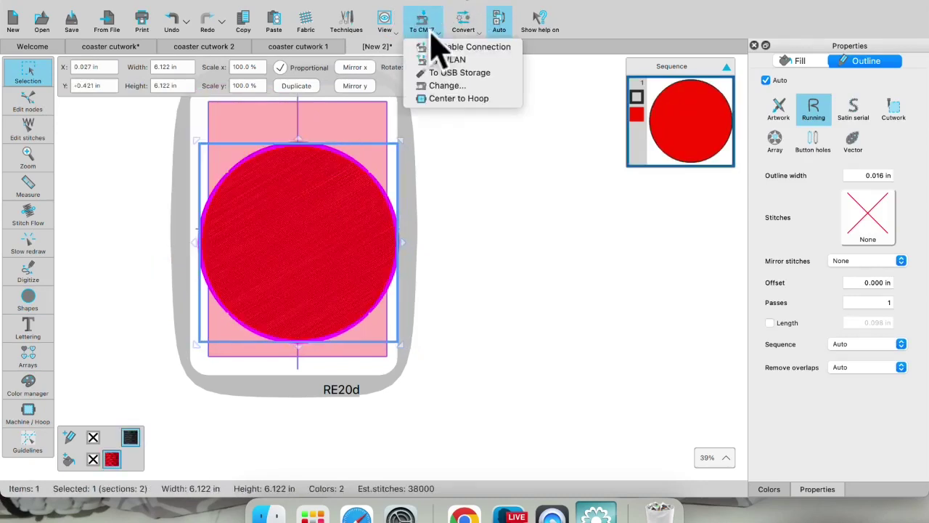
pyautogui.click(446, 99)
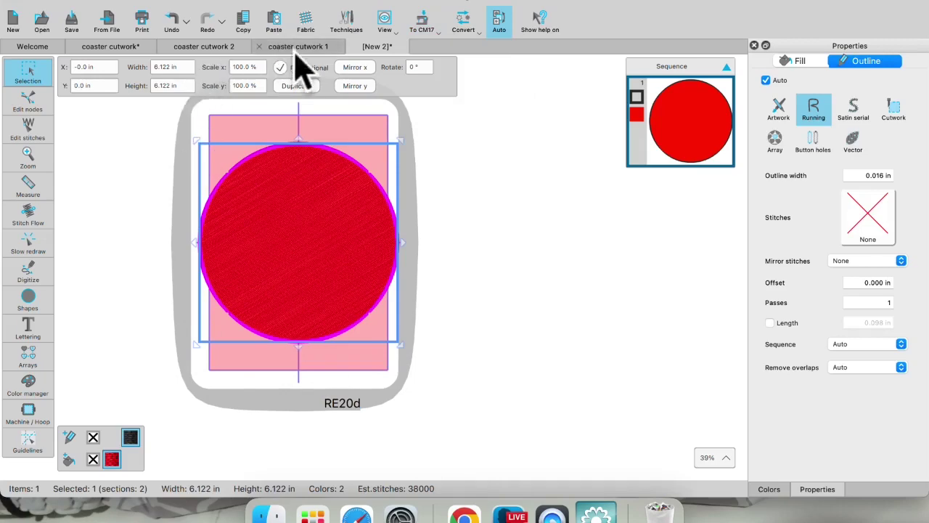
# - Compare the outermost circle sizes in coaster cutwork and coaster cutwork 2, and return to the new design
pyautogui.click(109, 46)
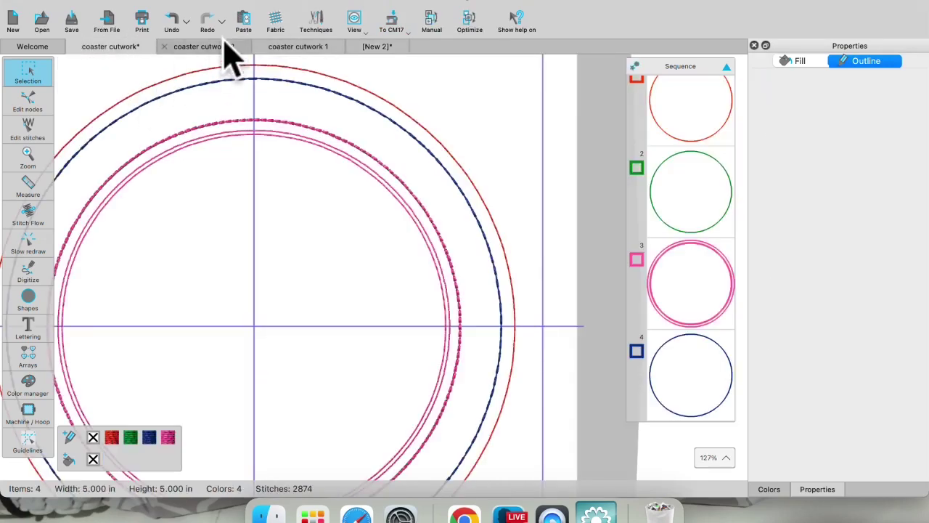
pyautogui.click(209, 72)
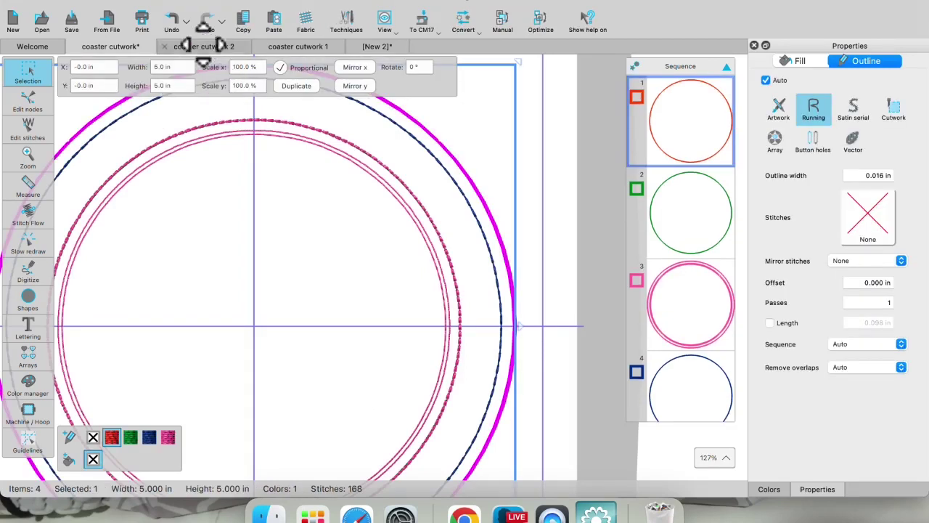
pyautogui.click(221, 46)
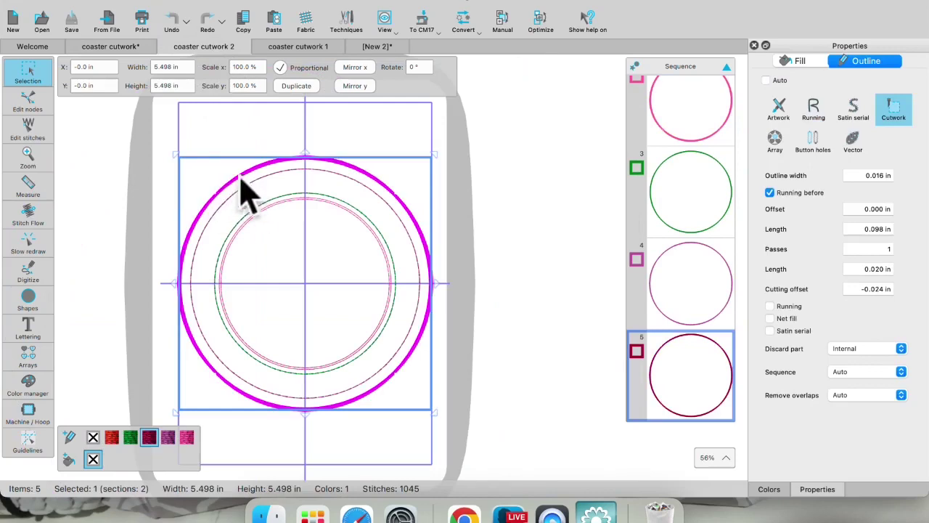
pyautogui.click(110, 48)
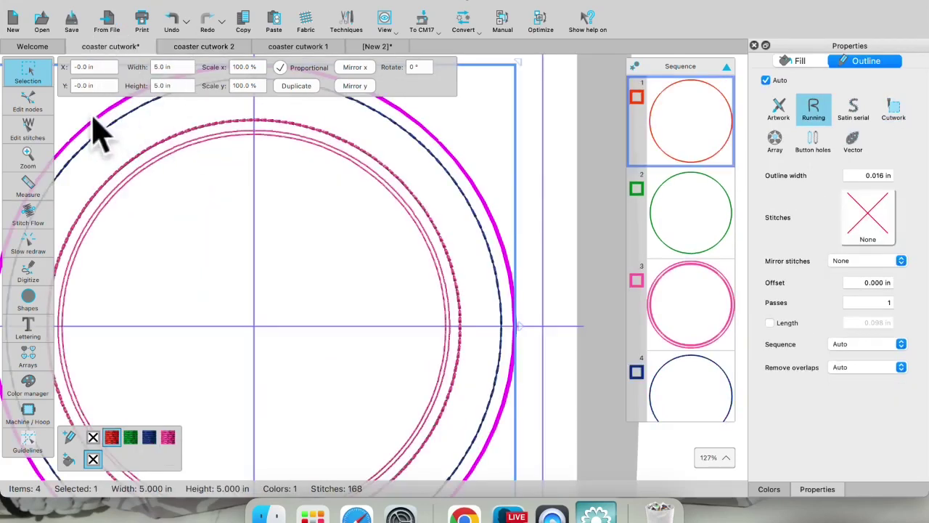
pyautogui.click(436, 115)
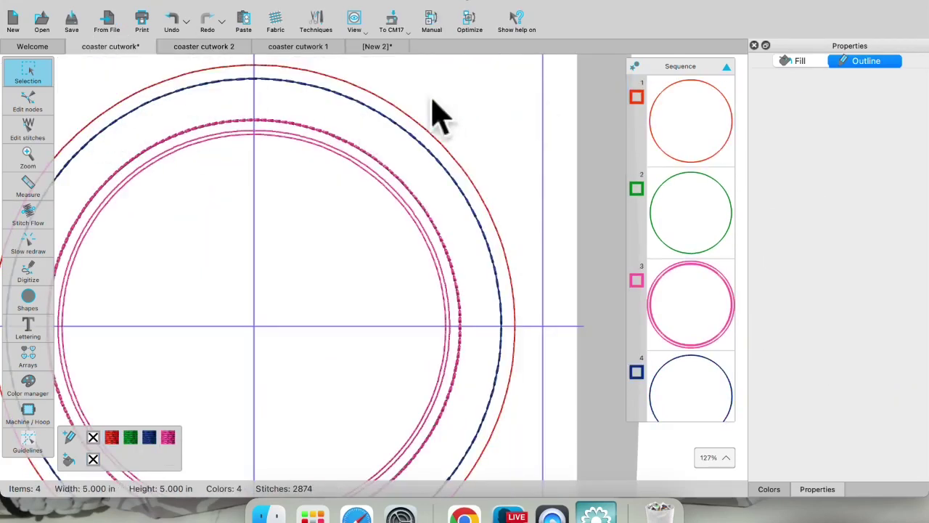
pyautogui.click(204, 46)
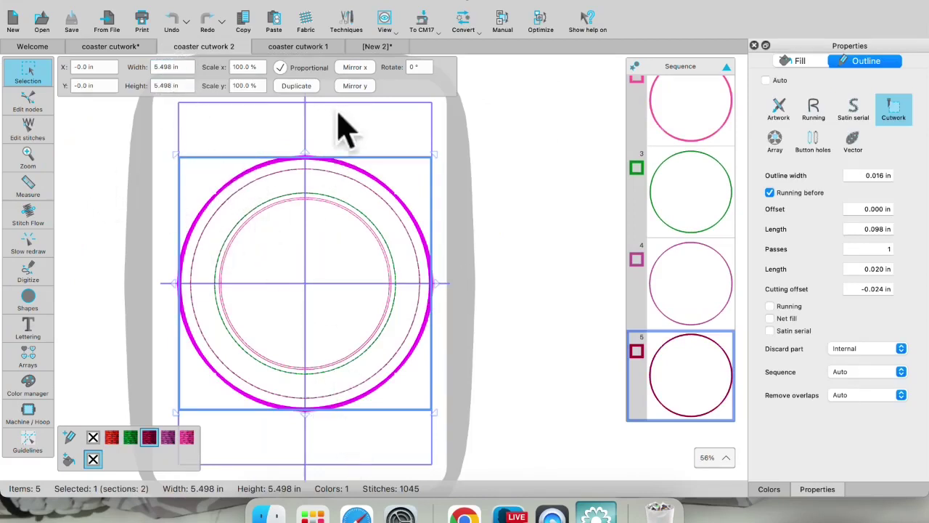
pyautogui.click(377, 47)
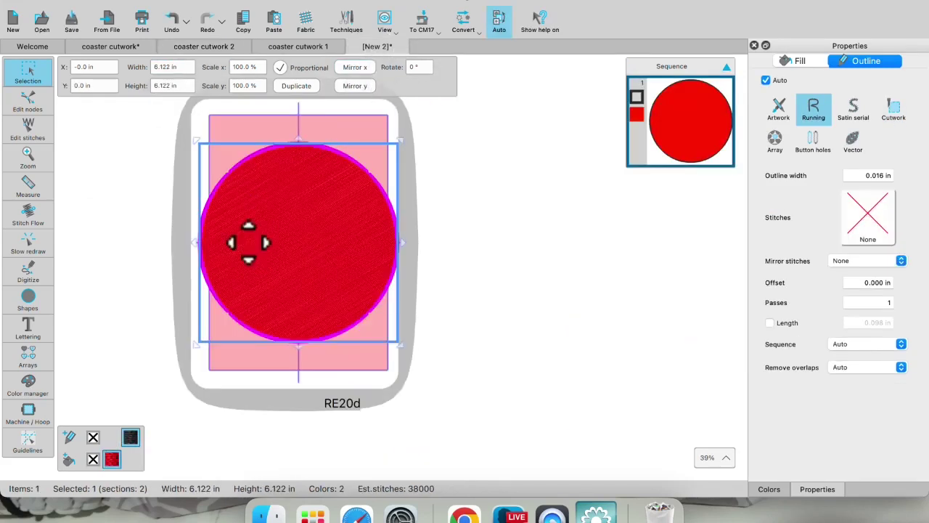
# - Resize the circle proportionally to a width of 5.4 in and deselect it
pyautogui.click(181, 67)
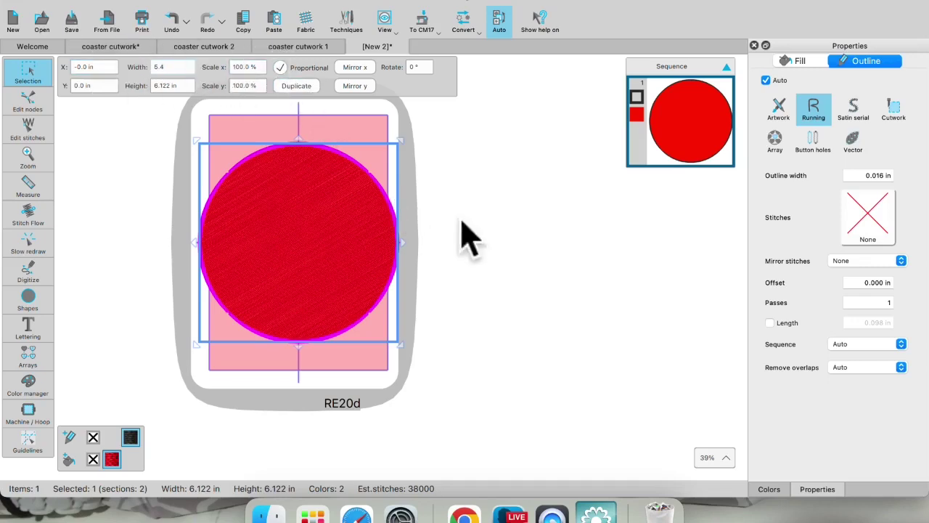
pyautogui.press('Return')
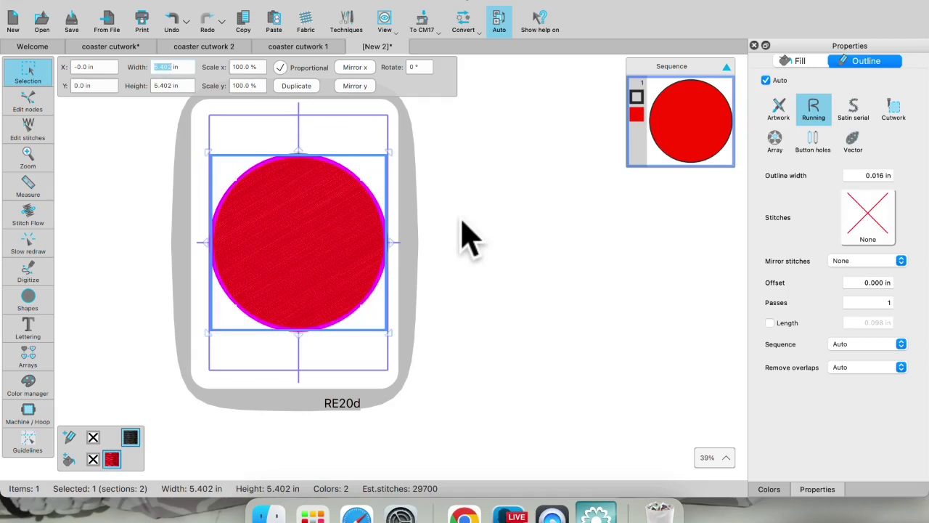
pyautogui.click(176, 254)
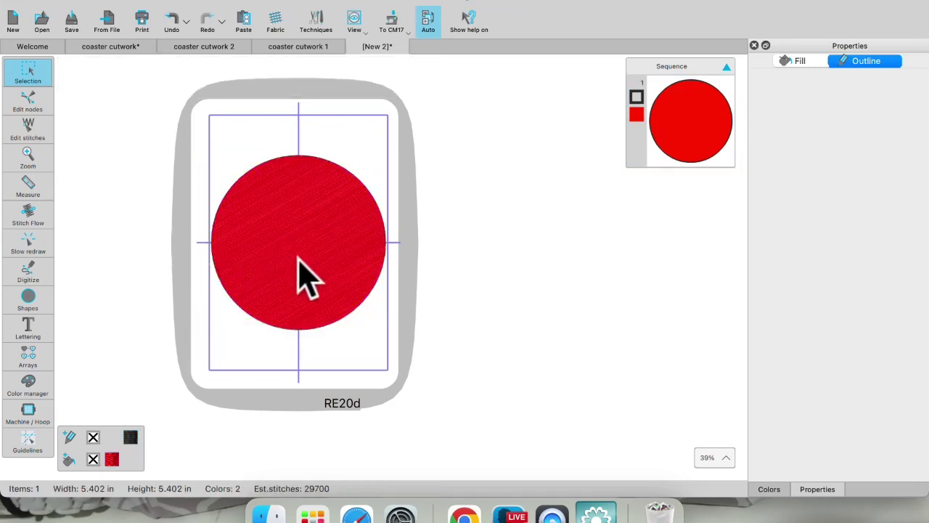
# - Set the circle's width to 5.5 in, keeping it proportional, and deselect it
pyautogui.scroll(2, 308, 283)
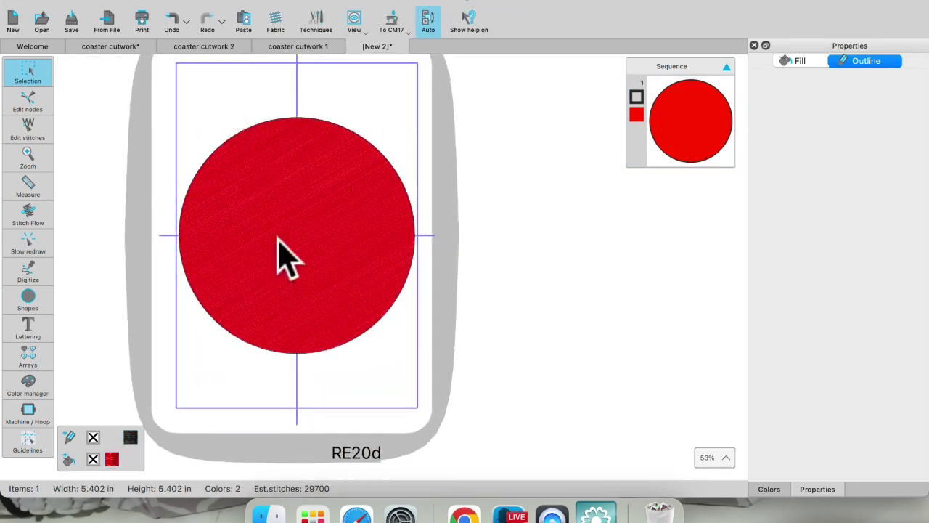
pyautogui.click(281, 250)
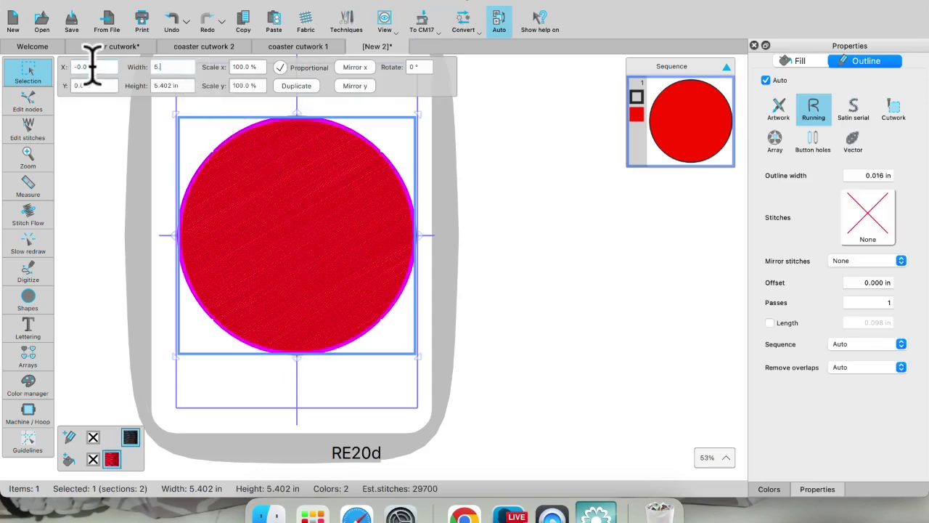
pyautogui.press('Return')
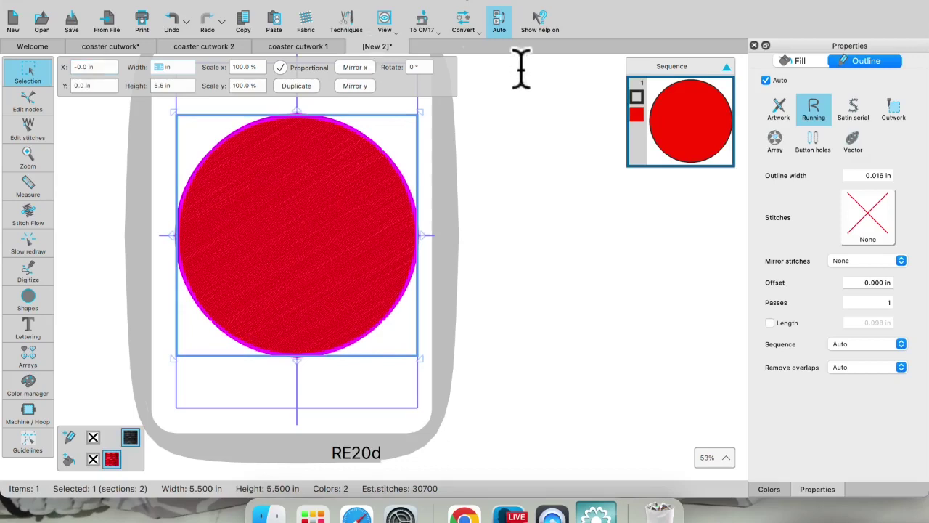
pyautogui.click(552, 186)
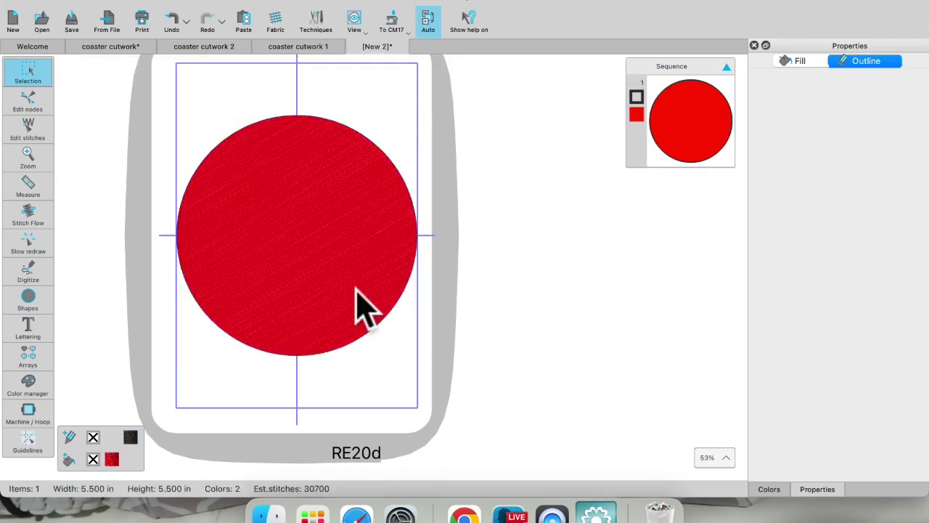
# - Remove the circle's fill and set its running outline to a stitch length of 3.5 mm
pyautogui.click(303, 244)
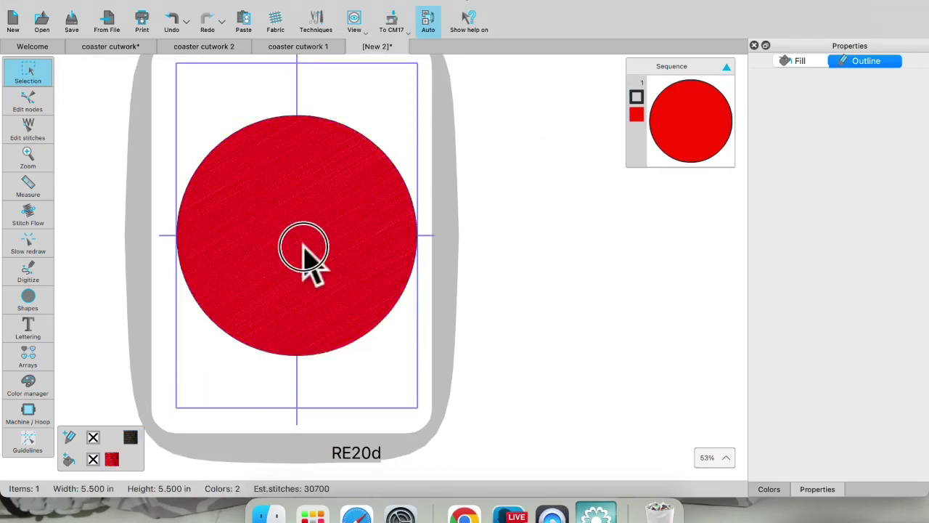
pyautogui.click(93, 460)
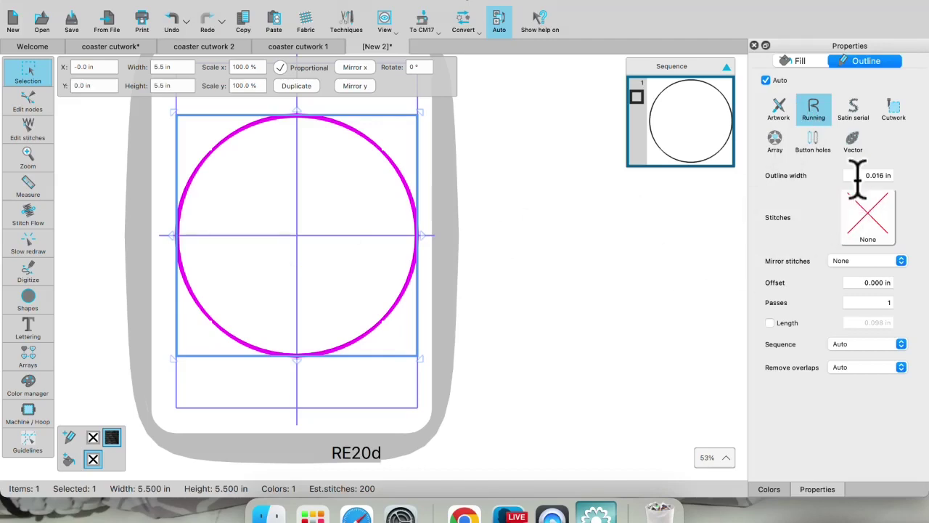
pyautogui.click(770, 322)
pyautogui.click(870, 322)
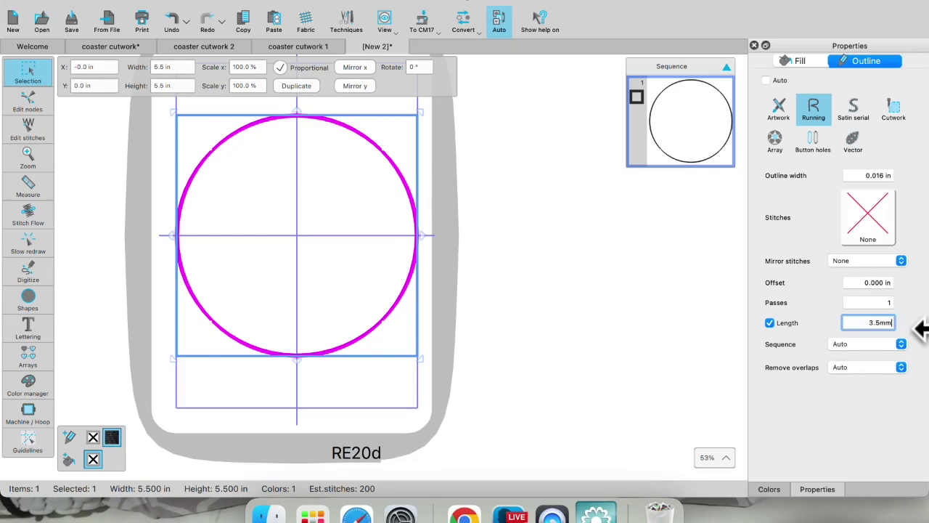
pyautogui.press('Return')
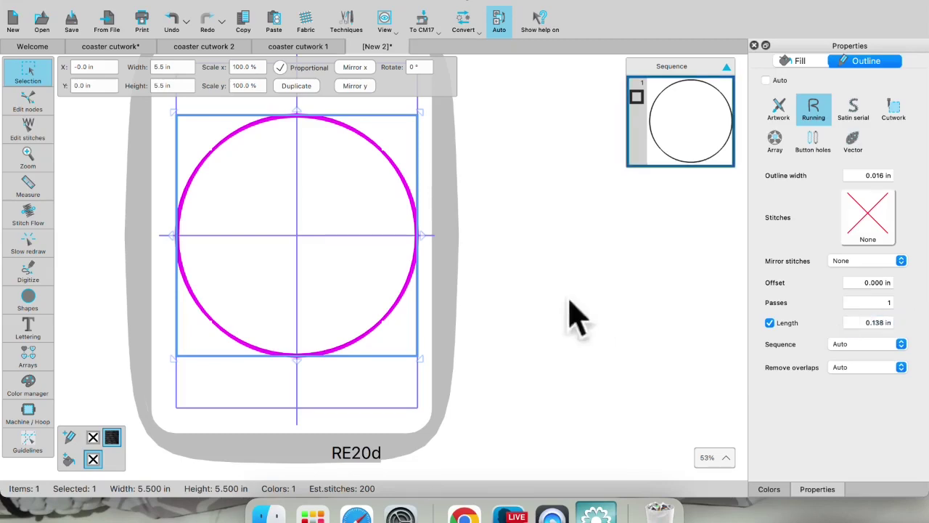
pyautogui.click(506, 227)
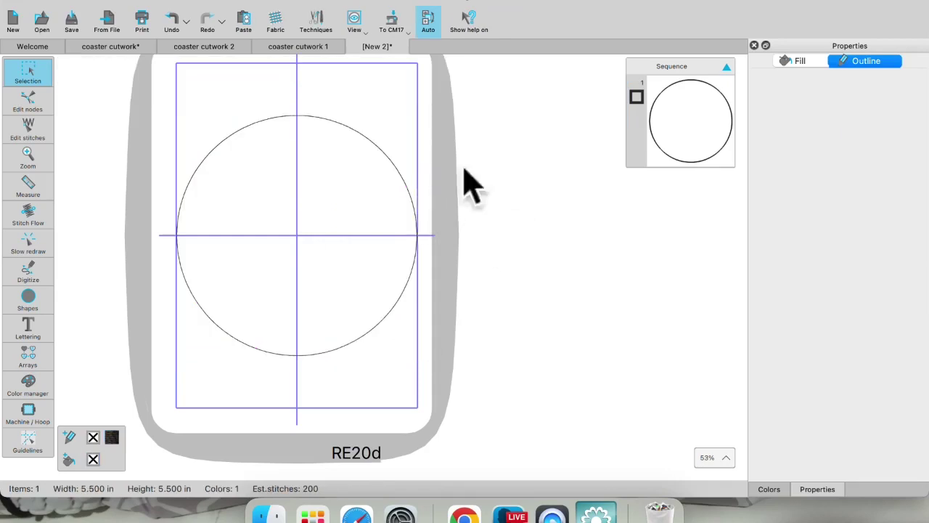
# - Copy the 5.5 in circle and paste the duplicate in place
pyautogui.click(645, 135)
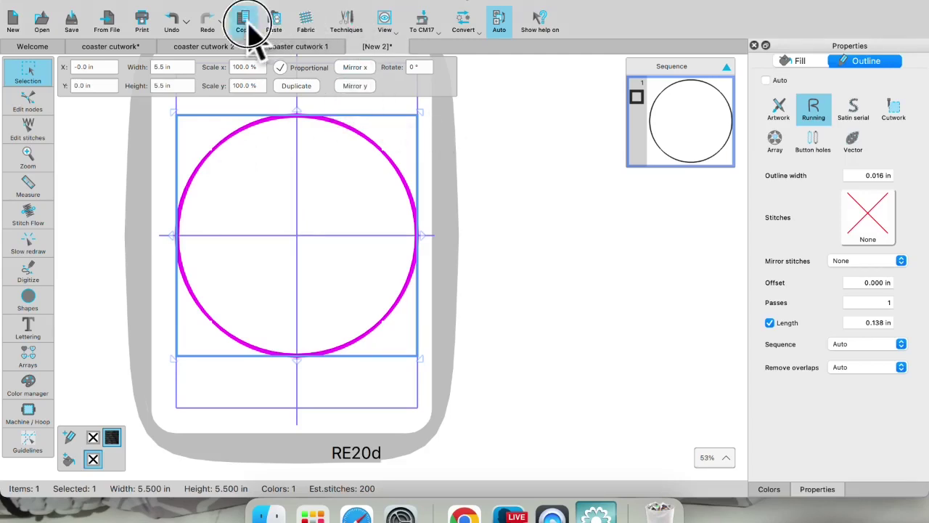
pyautogui.click(274, 28)
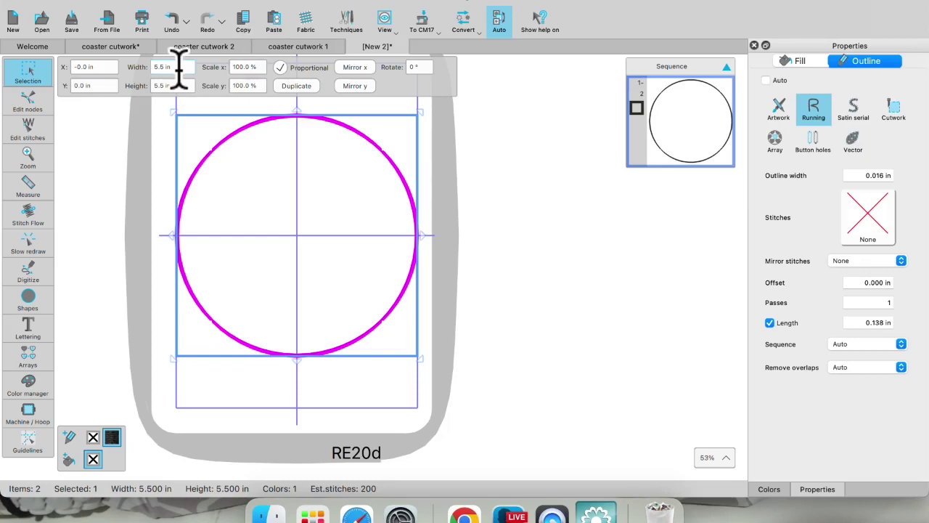
pyautogui.moveTo(180, 67); pyautogui.dragTo(109, 67)
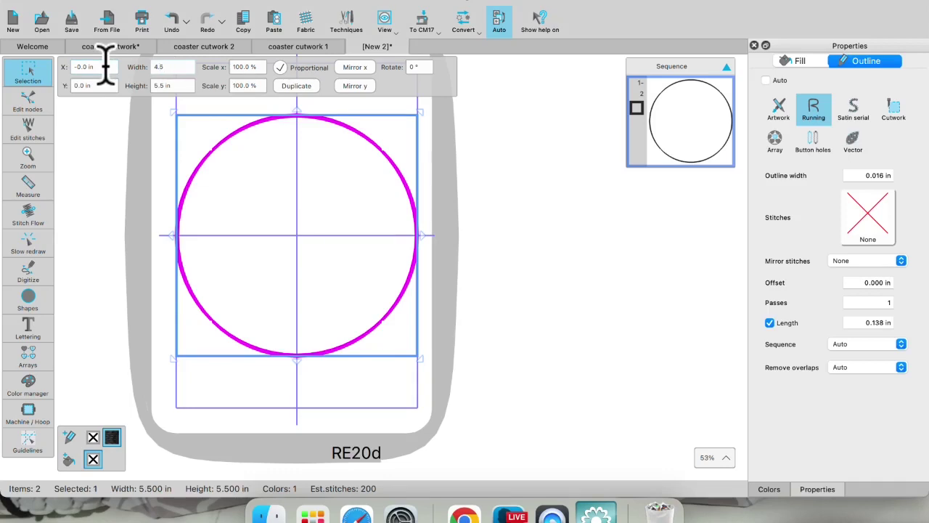
pyautogui.write('4.5')
pyautogui.press('Return')
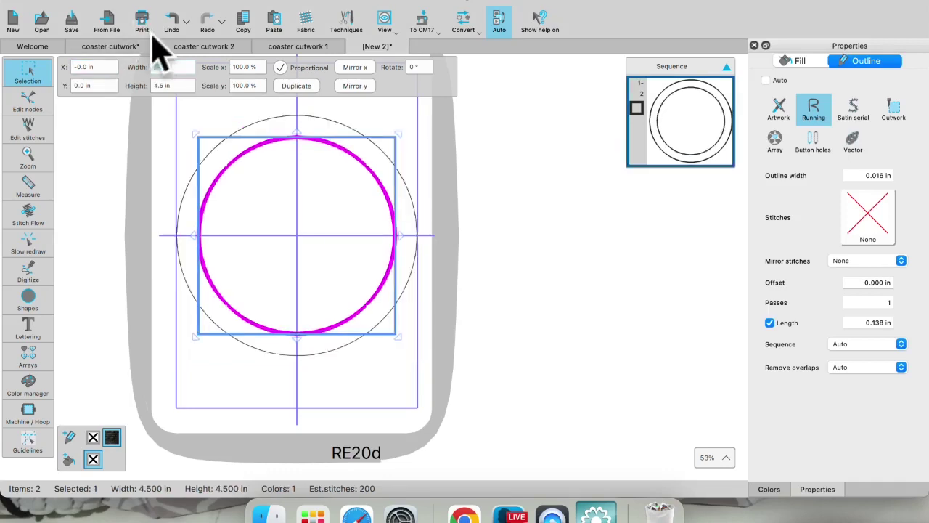
pyautogui.click(173, 20)
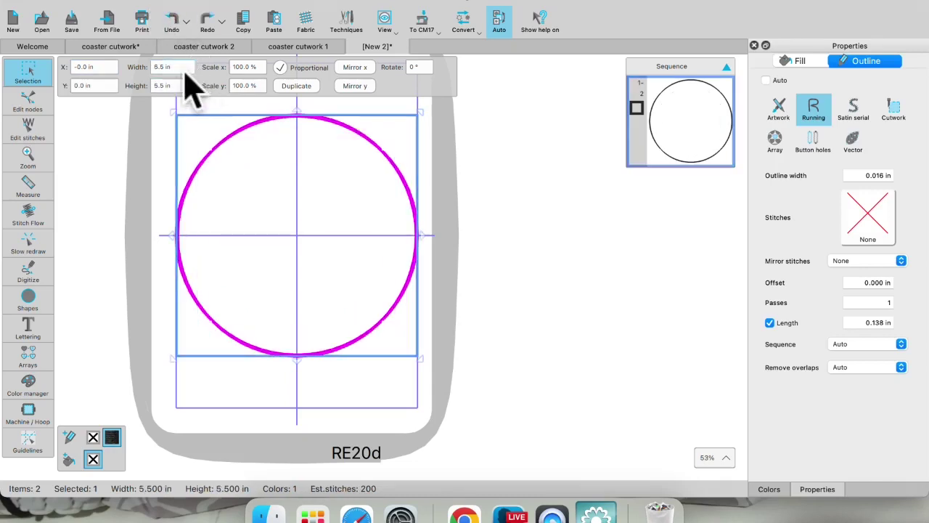
# - Set the copied circle's width to 4 in, keeping it proportional, and give its outline 201 Pink from the JANOME thread palette
pyautogui.click(178, 66)
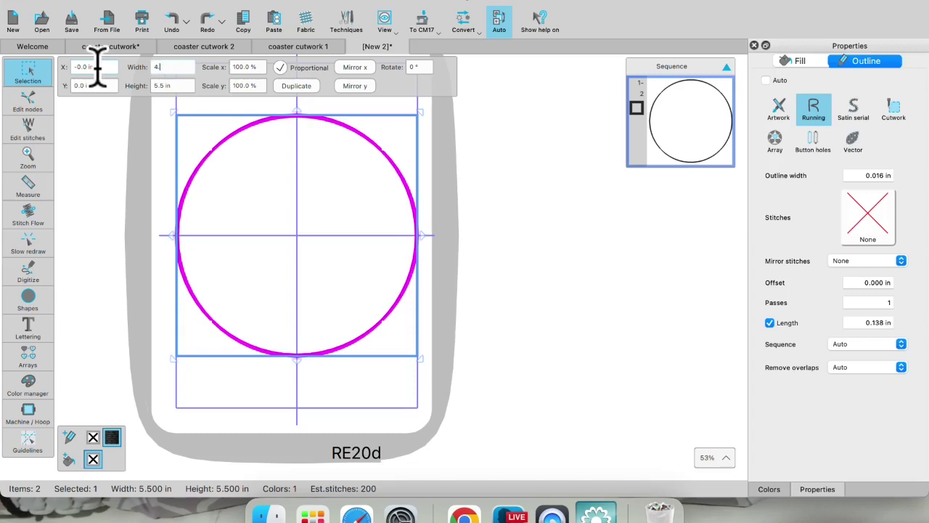
pyautogui.press('Return')
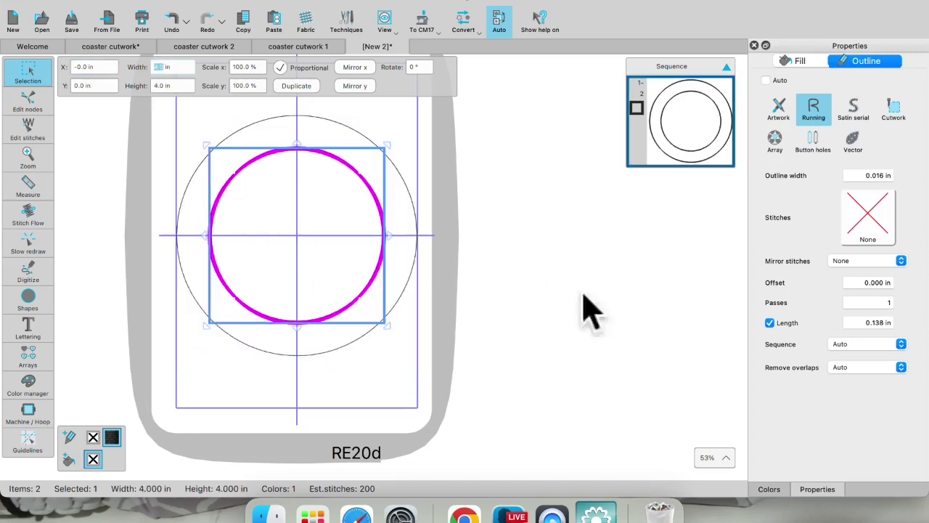
pyautogui.click(770, 489)
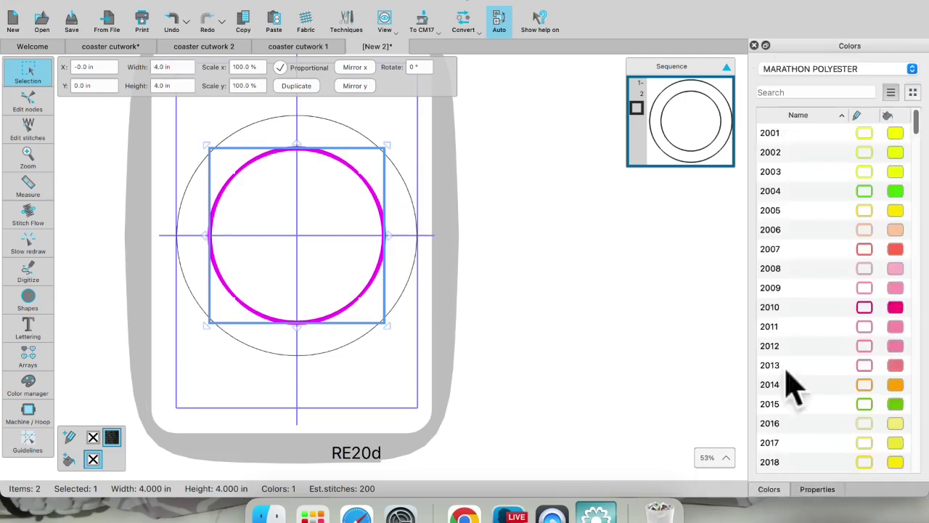
pyautogui.click(913, 68)
pyautogui.click(778, 57)
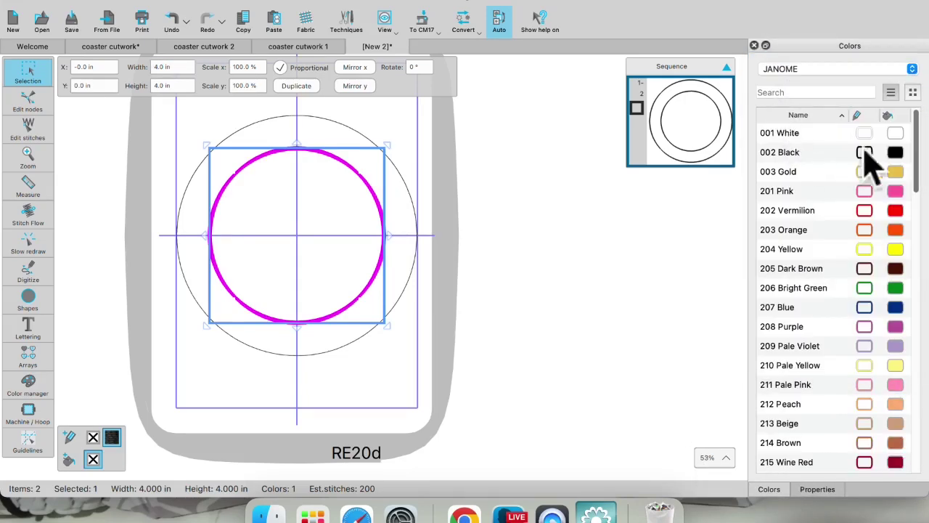
pyautogui.moveTo(865, 191); pyautogui.dragTo(372, 234)
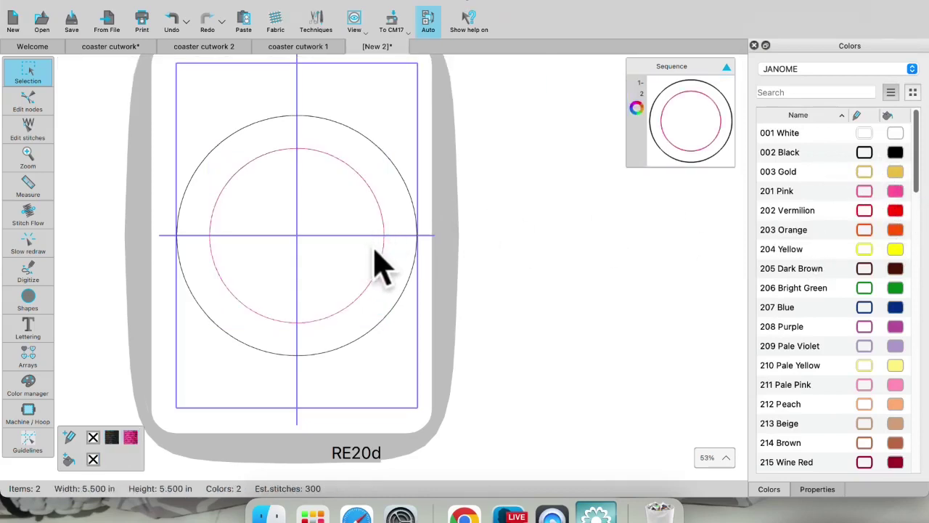
# - Select the pink inner circle and show its outline properties
pyautogui.scroll(5, 377, 263)
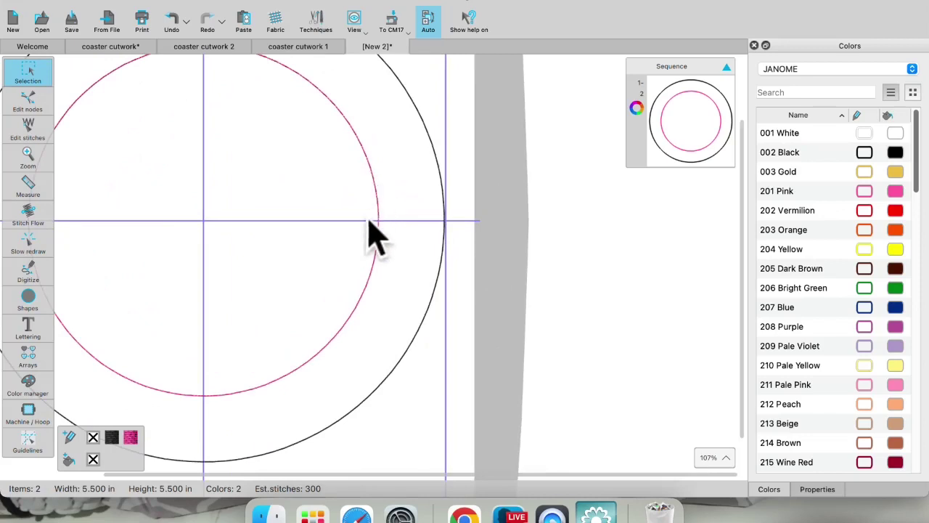
pyautogui.scroll(-3, 369, 222)
pyautogui.click(376, 222)
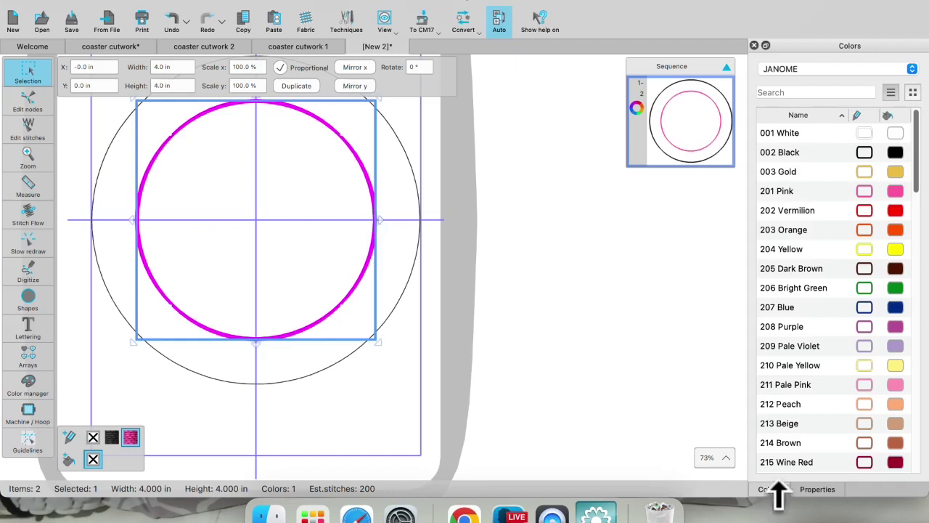
pyautogui.click(817, 489)
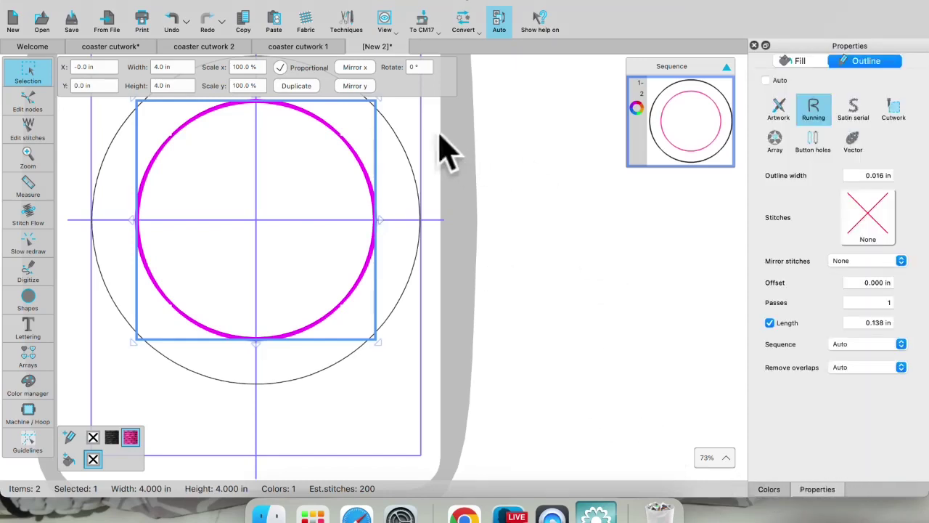
# - Compare the sizes and outline settings of the inner circles in coaster cutwork 2 and coaster cutwork, and return to the new design
pyautogui.click(191, 50)
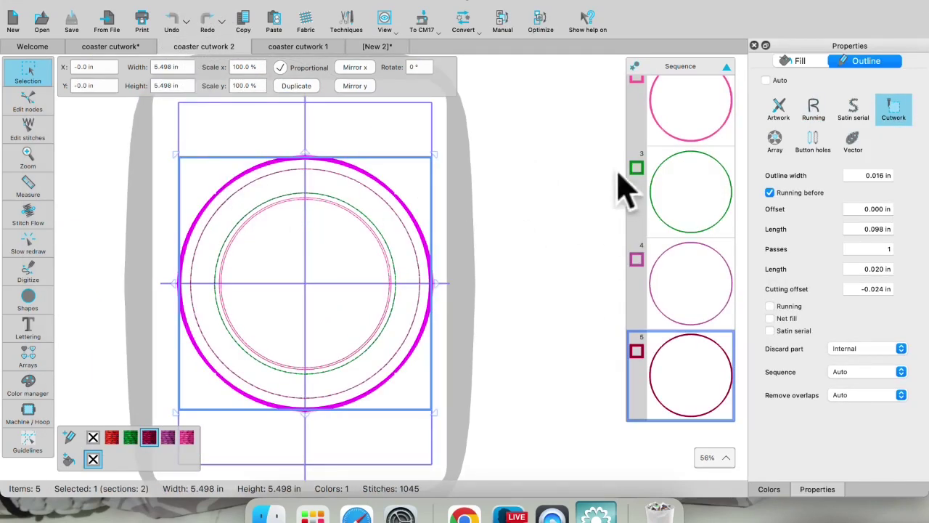
pyautogui.click(708, 143)
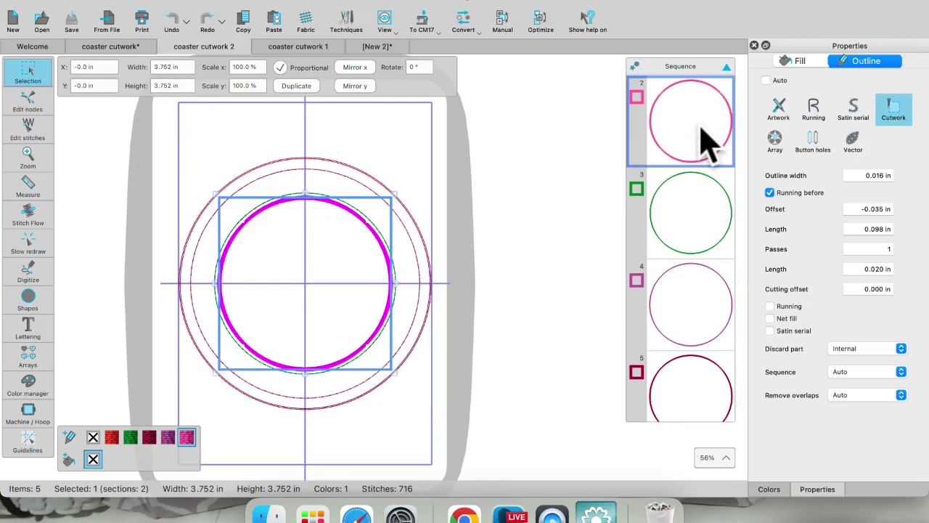
pyautogui.scroll(3, 706, 144)
pyautogui.click(693, 134)
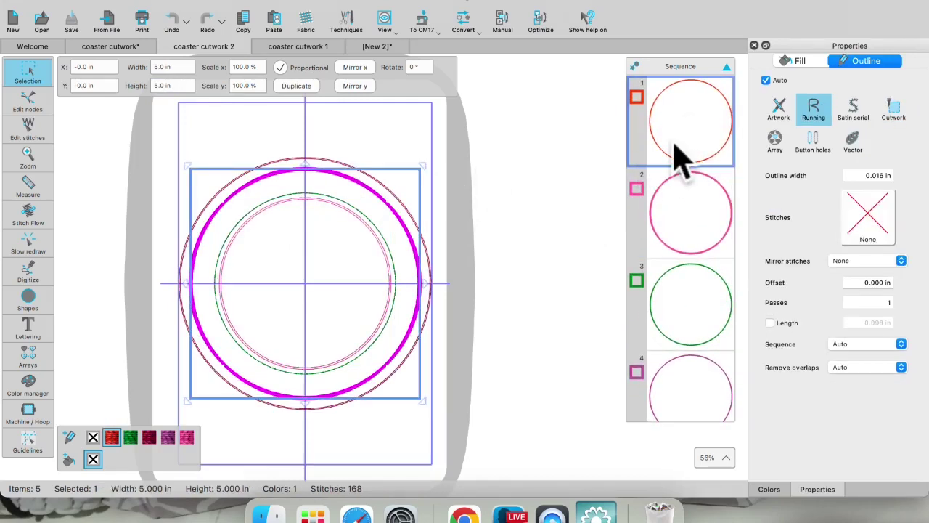
pyautogui.click(699, 218)
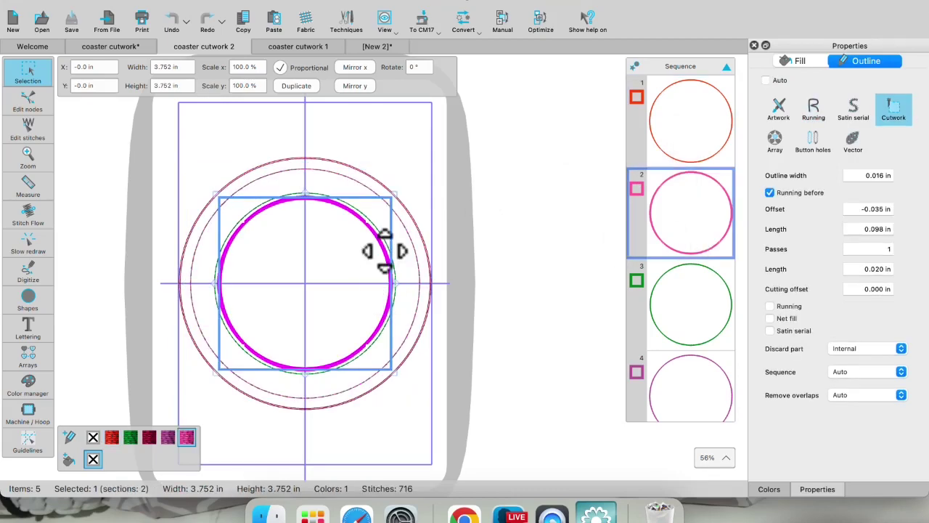
pyautogui.click(113, 46)
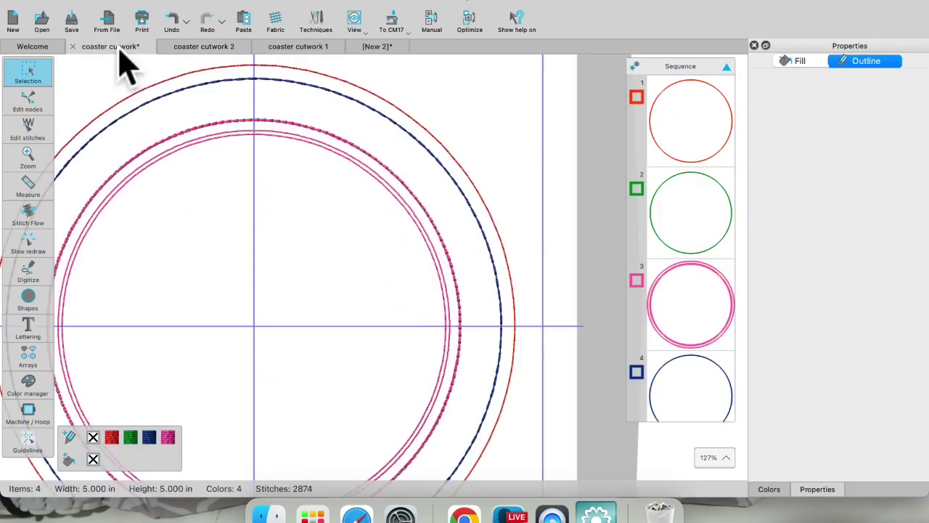
pyautogui.click(701, 243)
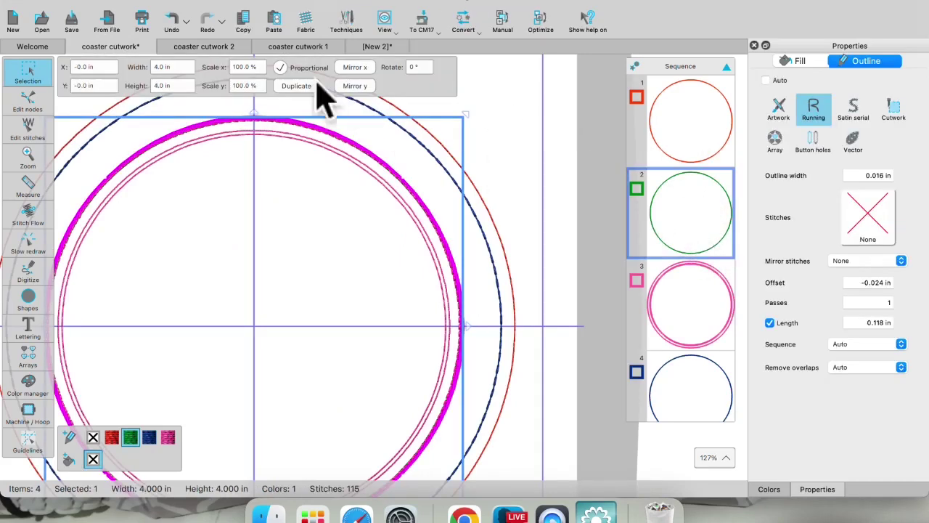
pyautogui.click(380, 45)
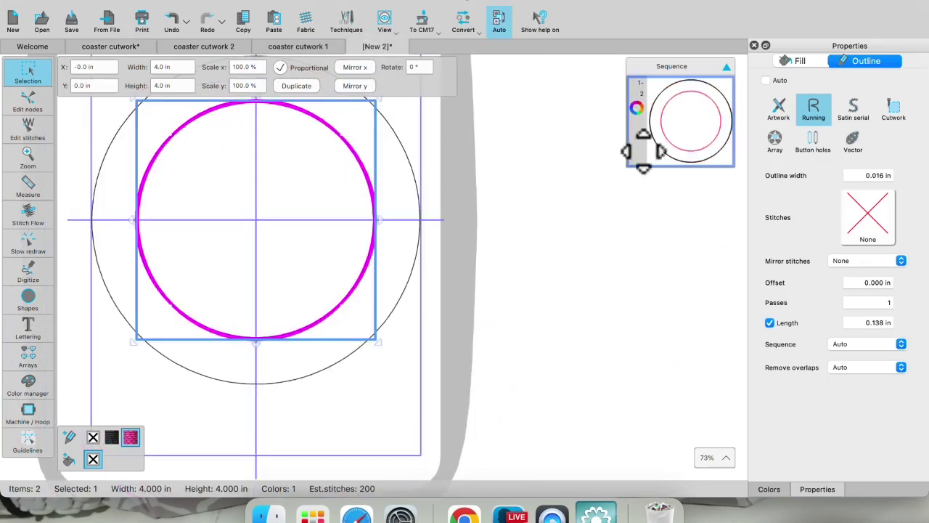
# - Change the pink circle's outline to Cutwork with Running before enabled, and set the running offset to -0.035 in, matching coaster cutwork 2
pyautogui.click(894, 111)
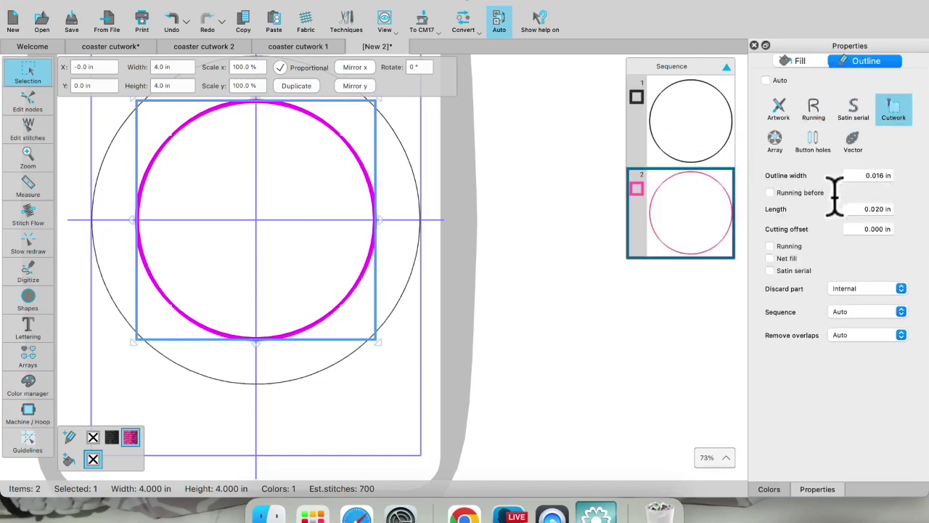
pyautogui.click(771, 193)
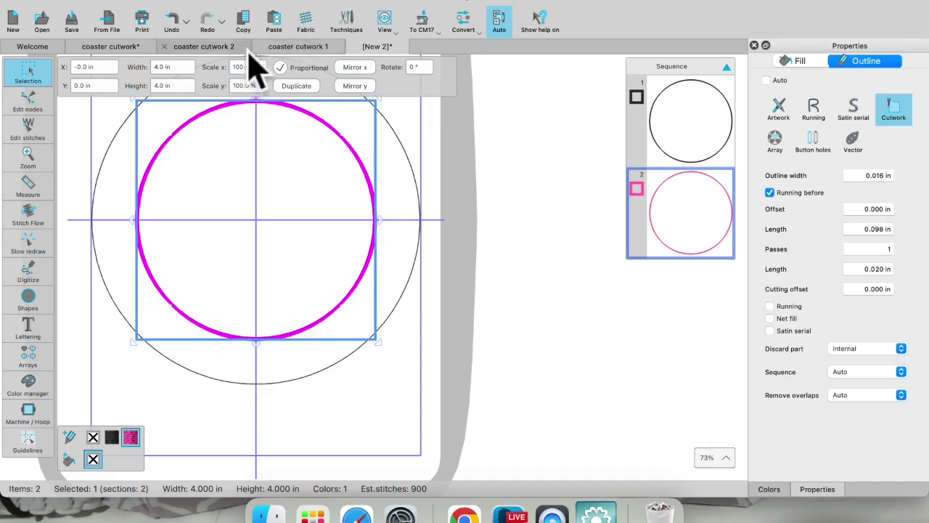
pyautogui.click(208, 51)
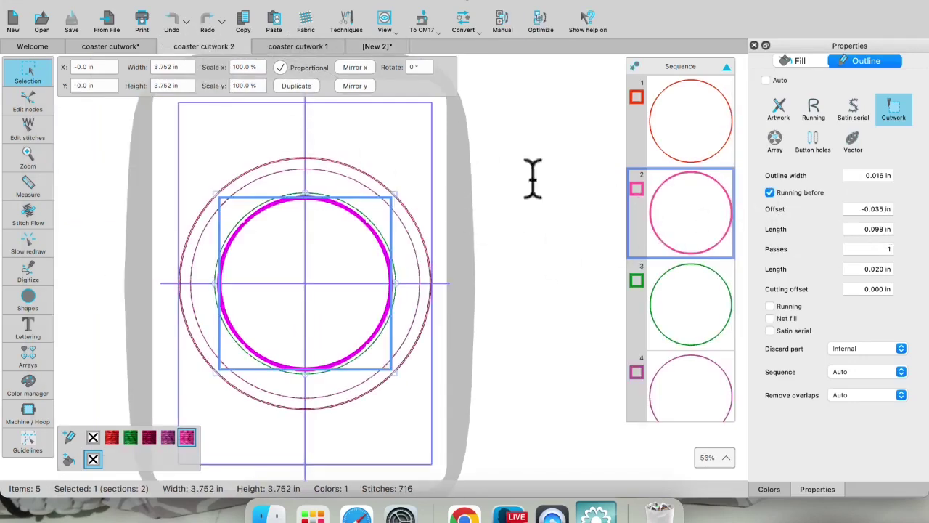
pyautogui.click(379, 48)
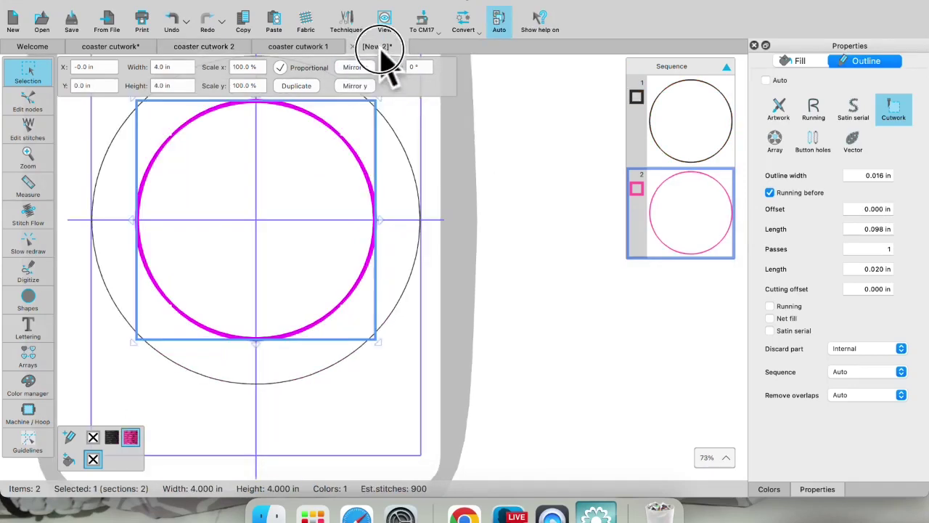
pyautogui.click(860, 210)
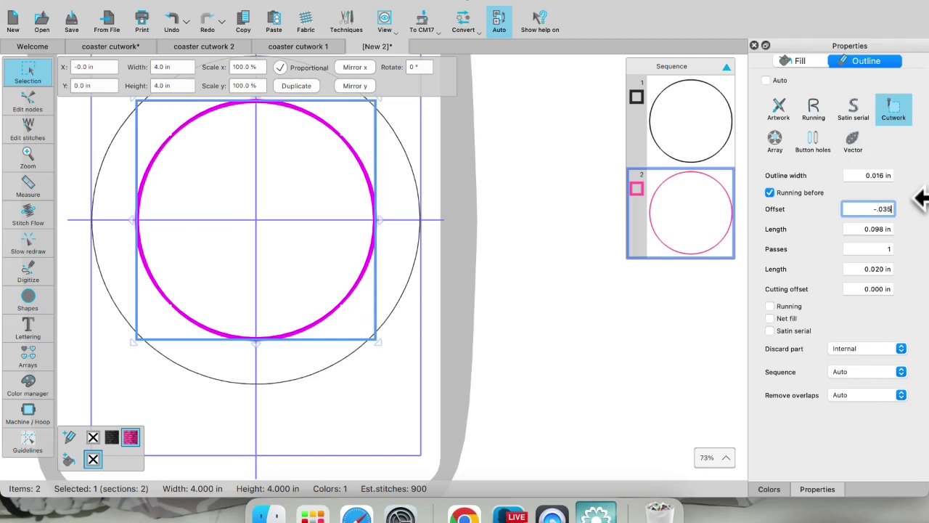
pyautogui.press('Return')
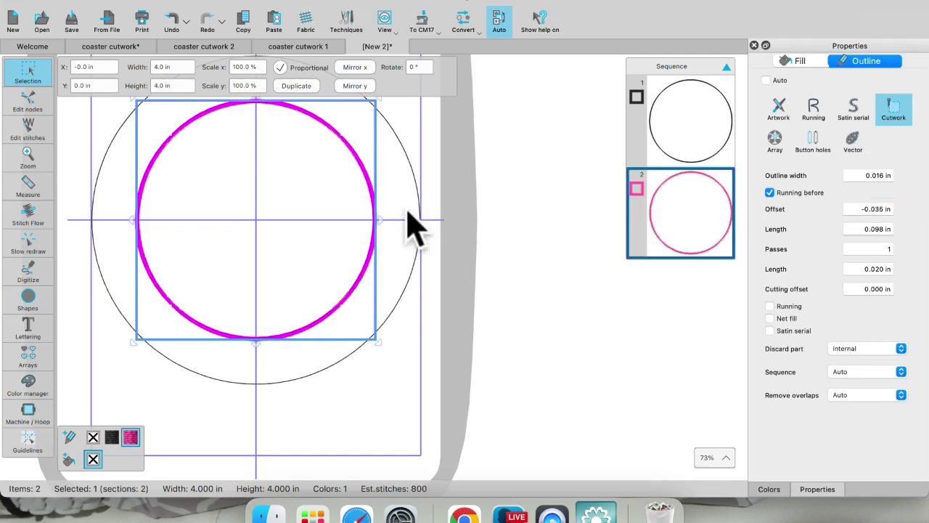
# - Deselect the pink circle and examine the spacing between its running and cutting lines up close
pyautogui.scroll(5, 403, 228)
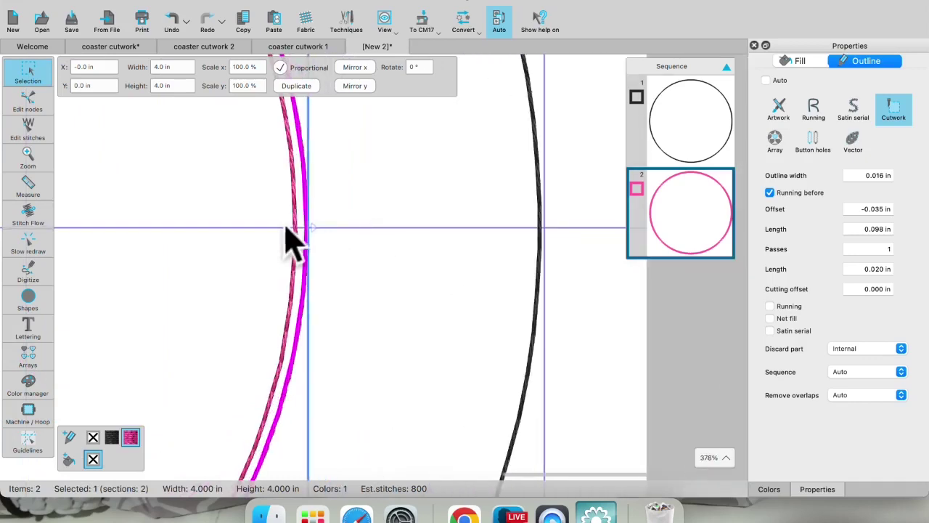
pyautogui.click(270, 225)
pyautogui.scroll(3, 269, 225)
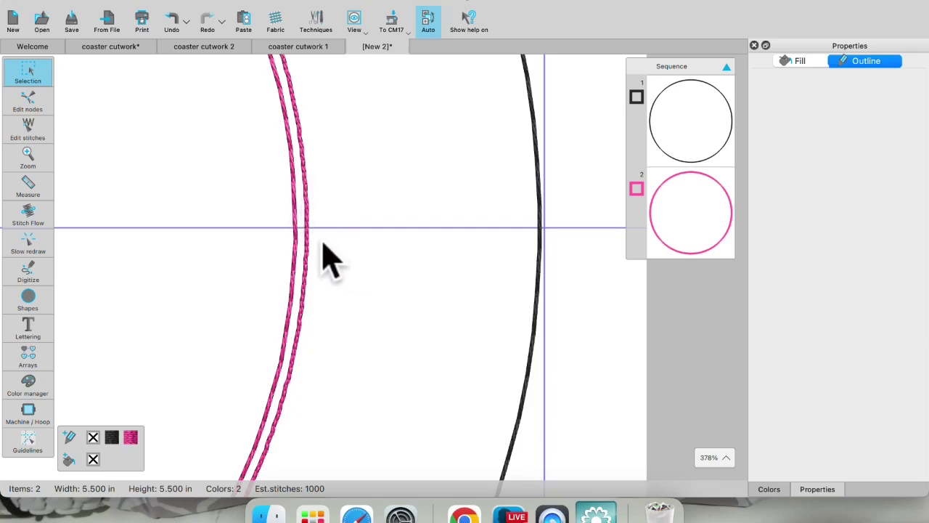
pyautogui.scroll(-5, 321, 259)
pyautogui.scroll(-2, 321, 259)
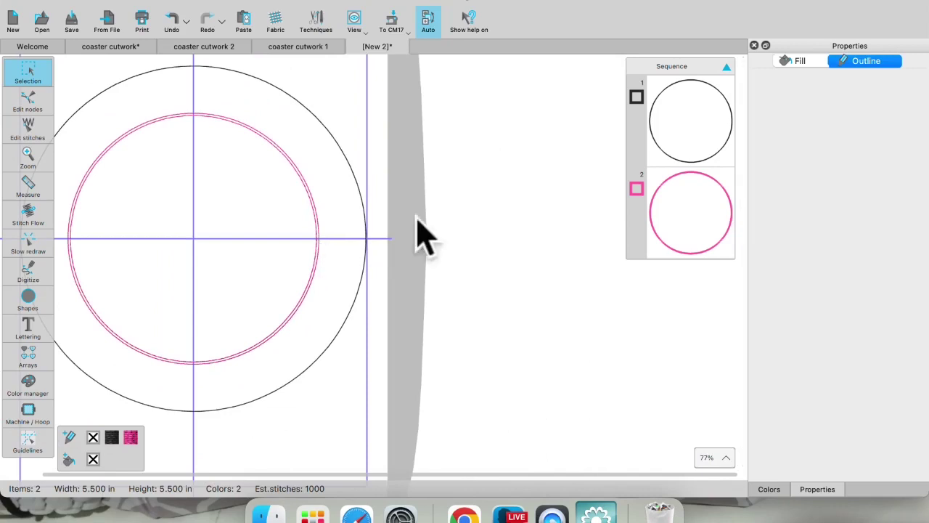
# - Simulate the stitch-out of the whole design with Slow redraw and return to the Selection tool
pyautogui.moveTo(13, 281)
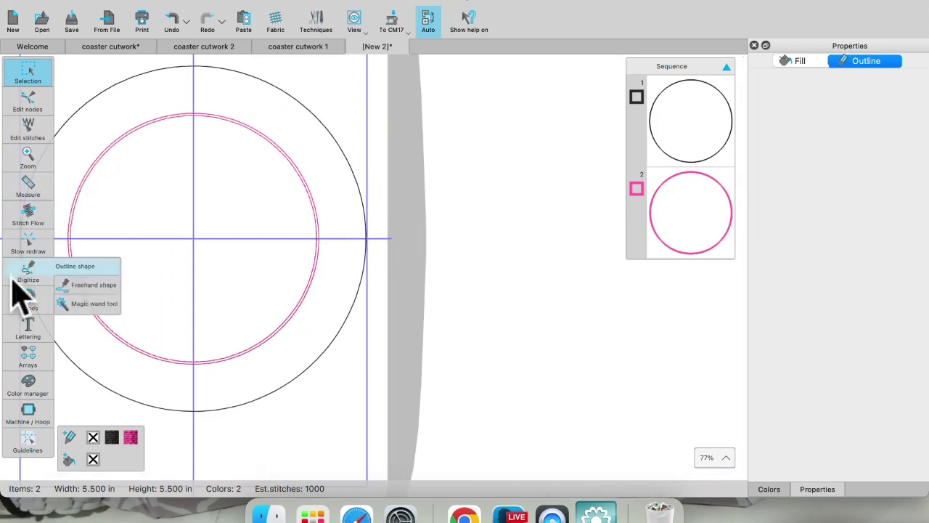
pyautogui.click(31, 239)
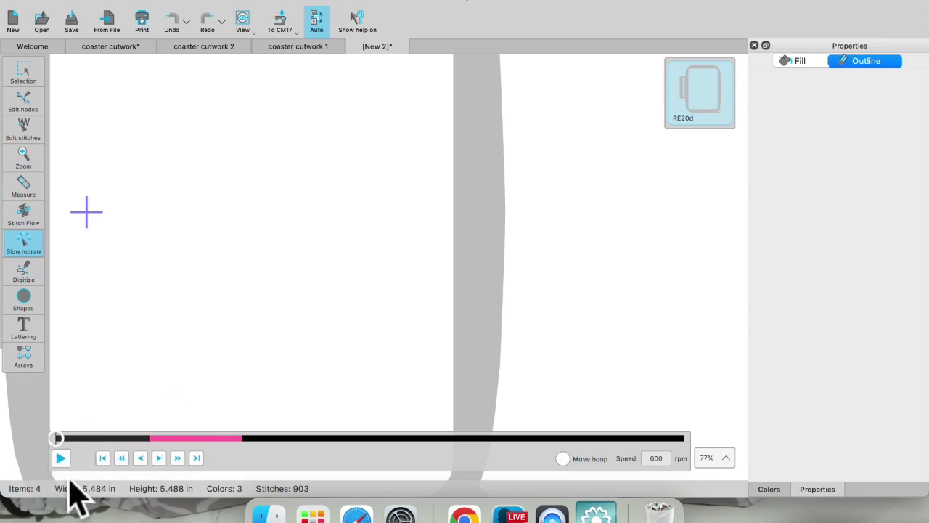
pyautogui.moveTo(58, 438)
pyautogui.mouseDown()
pyautogui.moveTo(210, 441)
pyautogui.moveTo(219, 472)
pyautogui.moveTo(303, 490)
pyautogui.moveTo(422, 481)
pyautogui.moveTo(411, 458)
pyautogui.mouseUp()
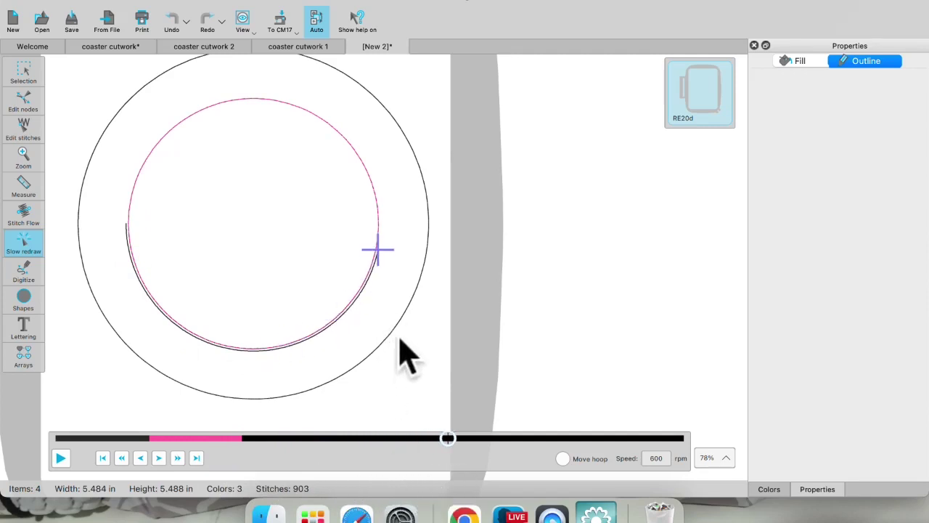
pyautogui.click(510, 440)
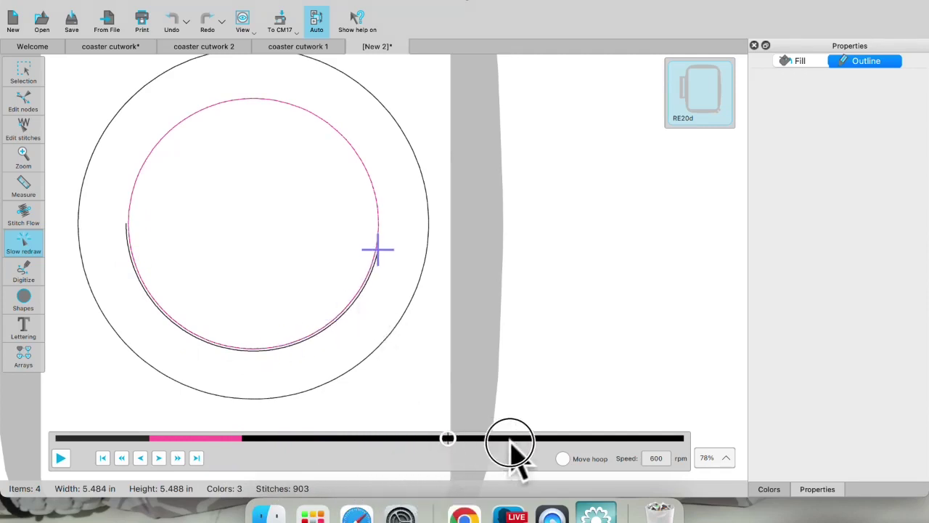
pyautogui.moveTo(450, 438); pyautogui.dragTo(698, 443)
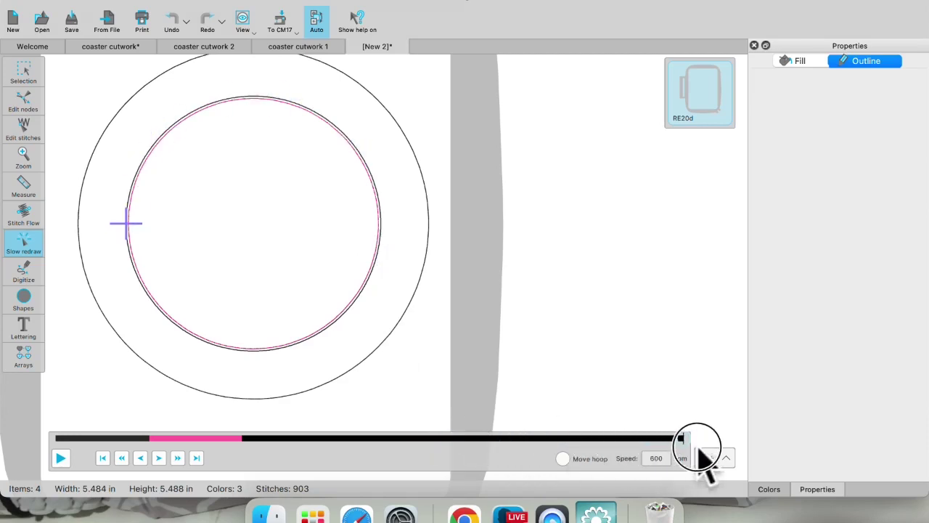
pyautogui.click(24, 73)
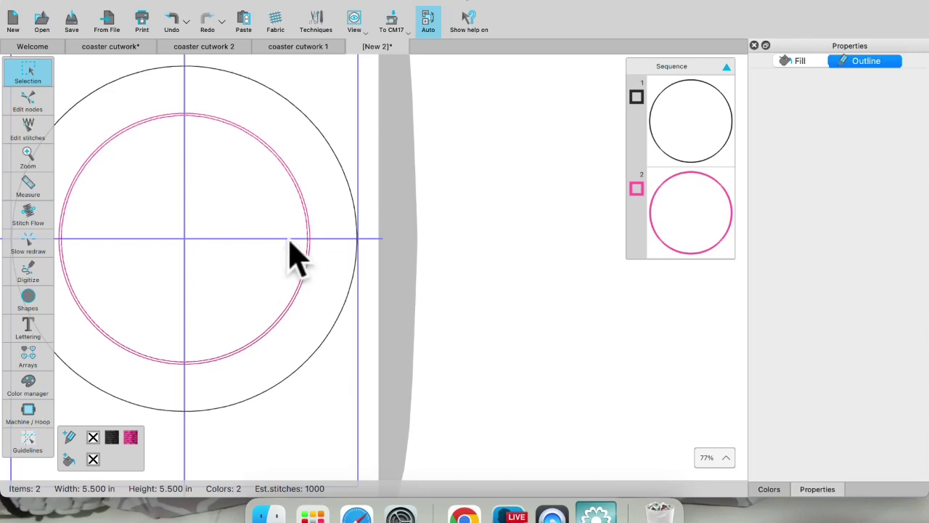
# - Copy and paste the 4 in pink cutwork circle and recolor the copy's outline to JANOME 202 Vermilion
pyautogui.click(690, 224)
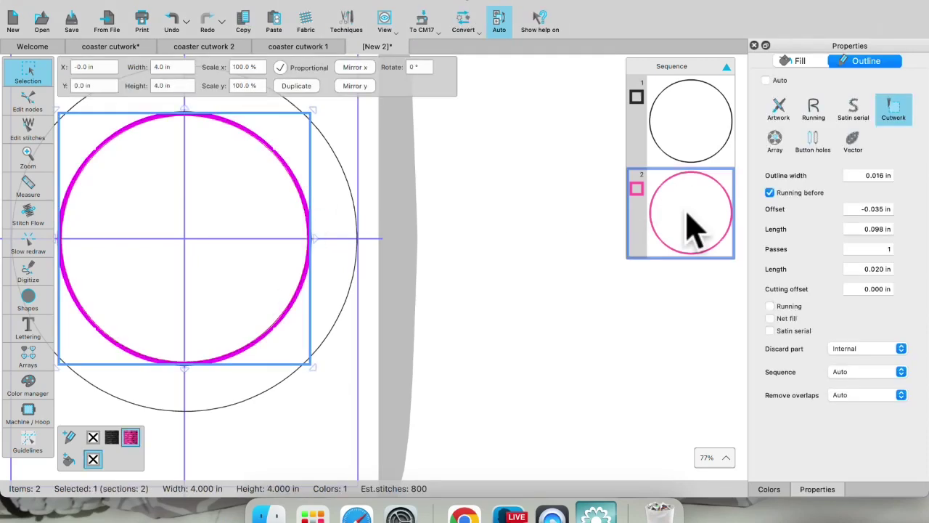
pyautogui.click(243, 22)
pyautogui.click(274, 22)
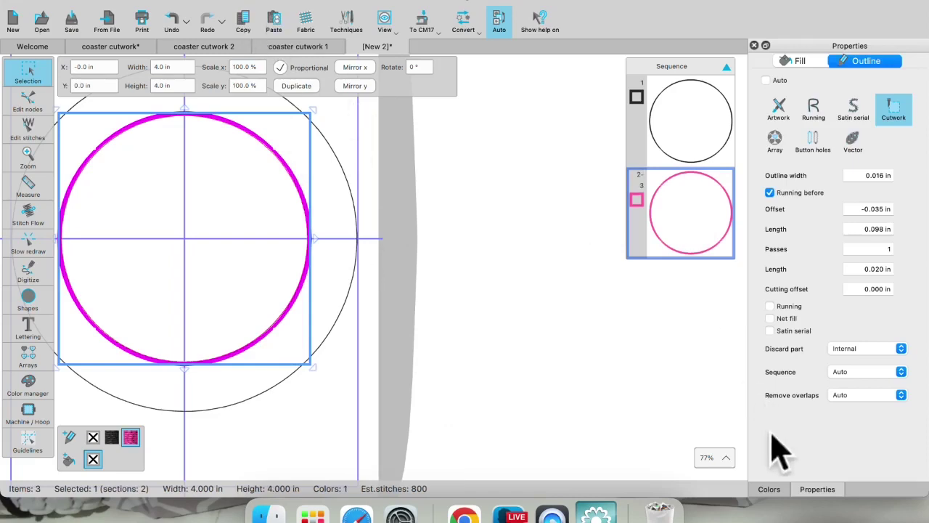
pyautogui.click(770, 489)
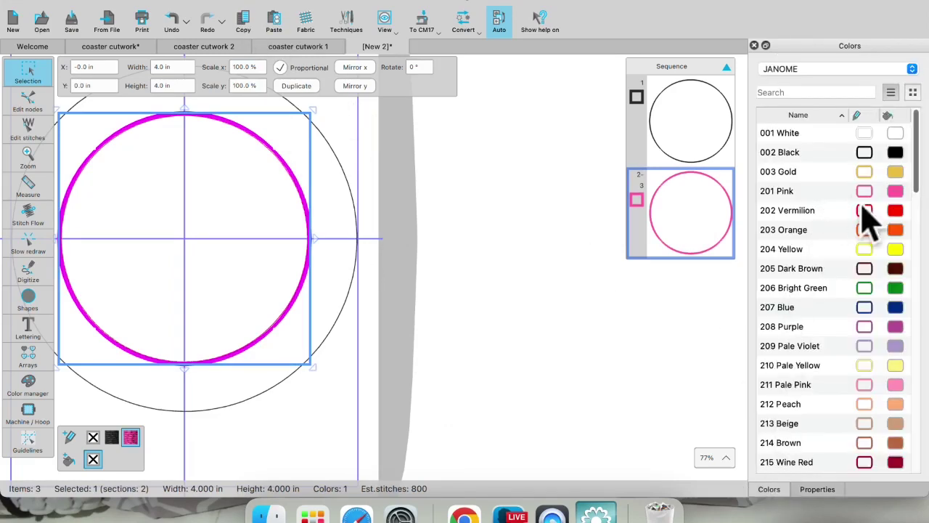
pyautogui.click(864, 210)
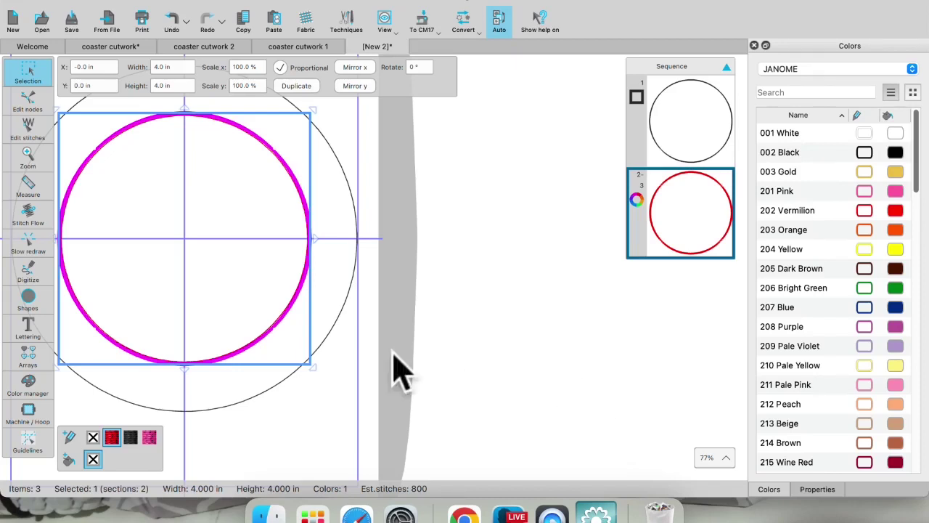
# - Set the vermilion circle's width to 4.252 in with proportional scaling
pyautogui.click(154, 67)
pyautogui.write('4.252')
pyautogui.press('Return')
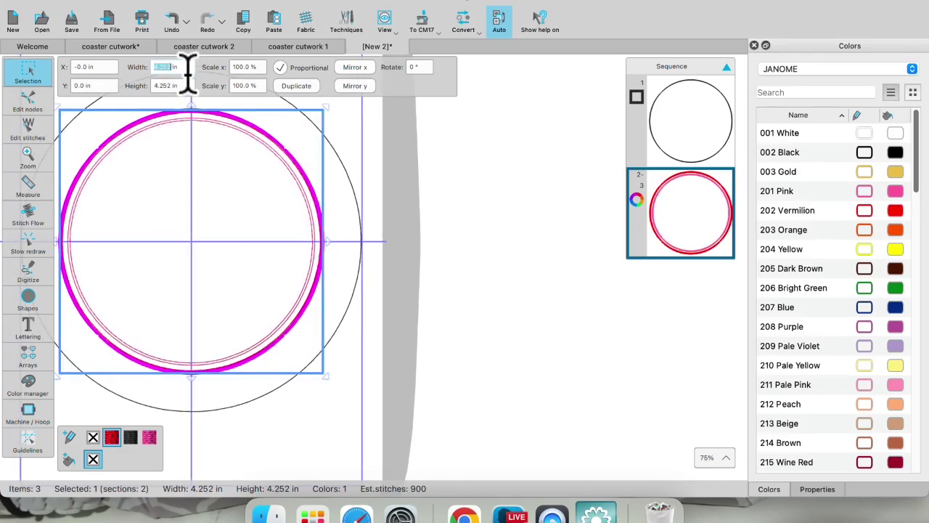
# - Change the vermilion circle's outline type to Running with the Bean Gap stitch pattern
pyautogui.click(817, 489)
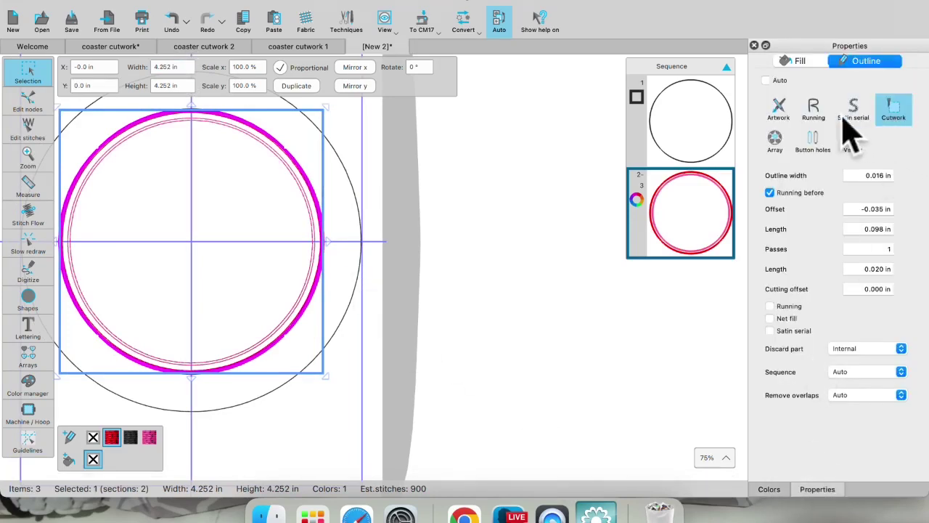
pyautogui.click(819, 115)
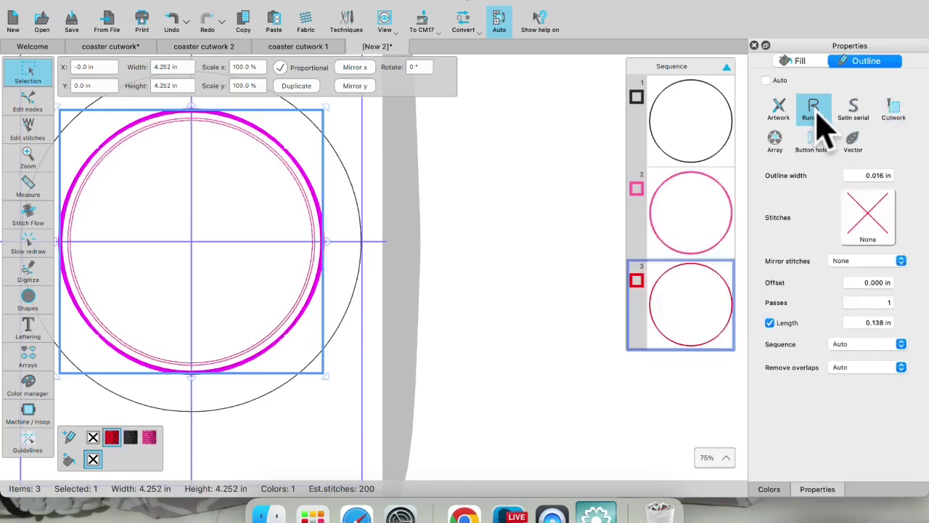
pyautogui.click(879, 236)
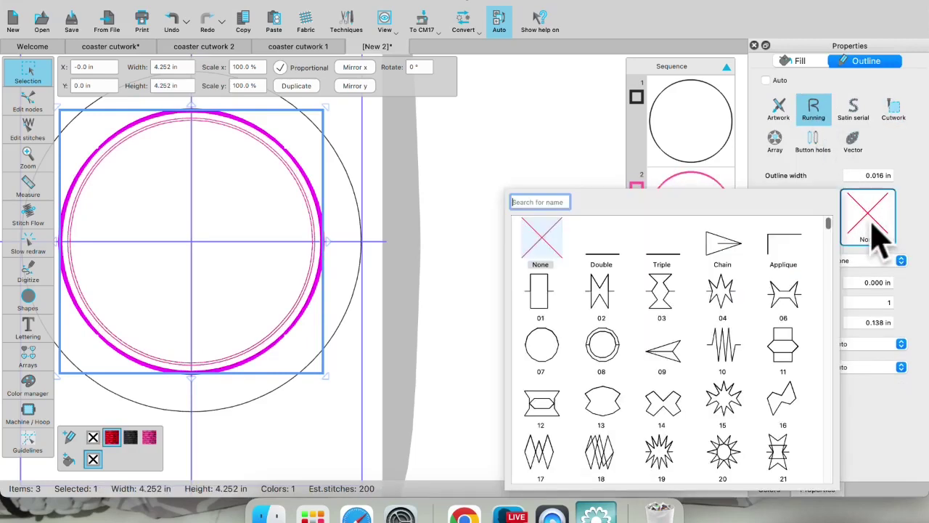
pyautogui.write('bean')
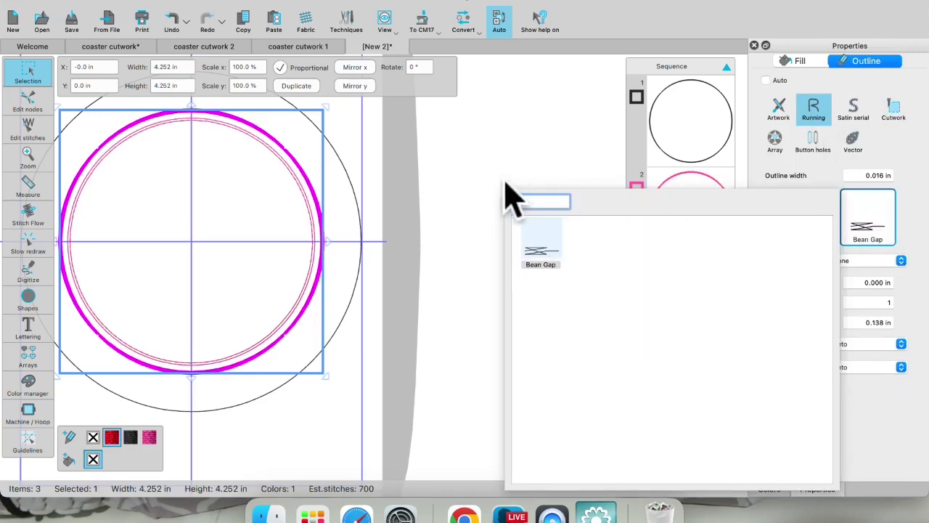
pyautogui.click(552, 250)
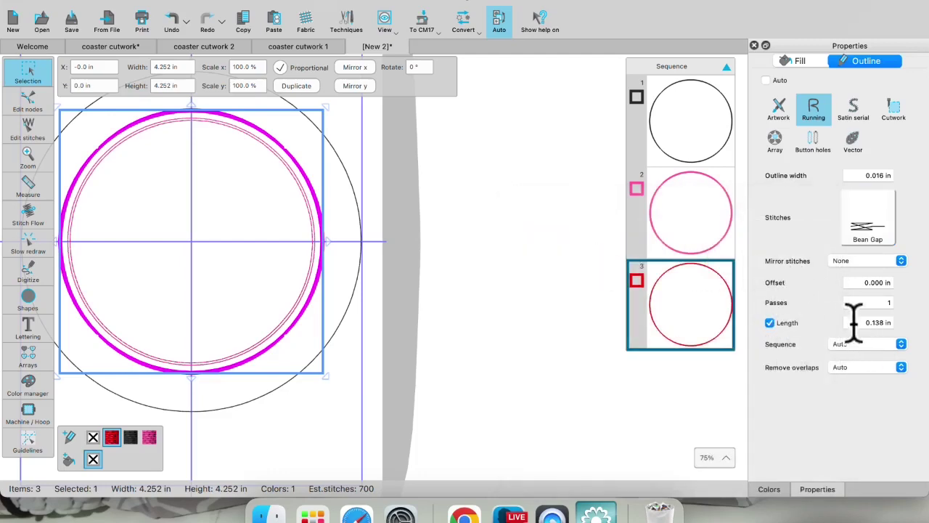
# - Deselect the vermilion circle and examine its bean stitches and their distance from the pink cutwork lines up close
pyautogui.scroll(1, 314, 302)
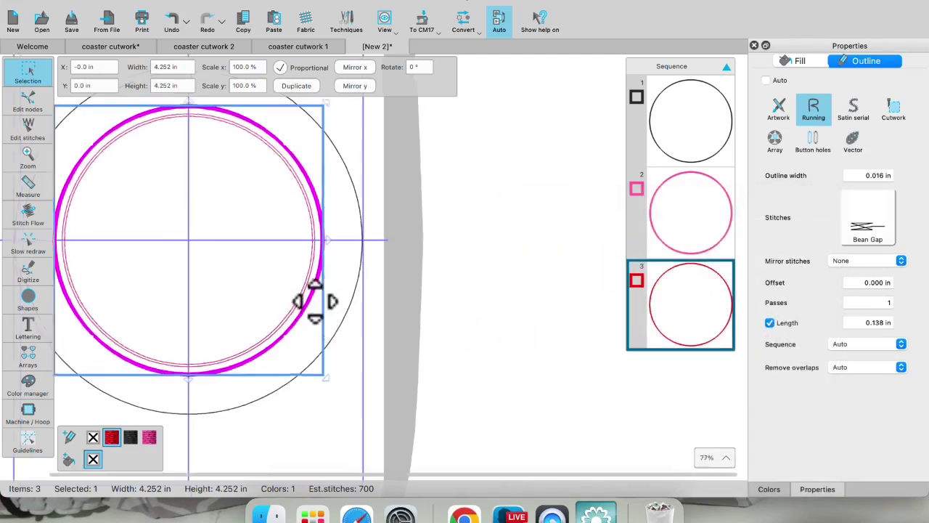
pyautogui.scroll(8, 314, 301)
pyautogui.click(270, 311)
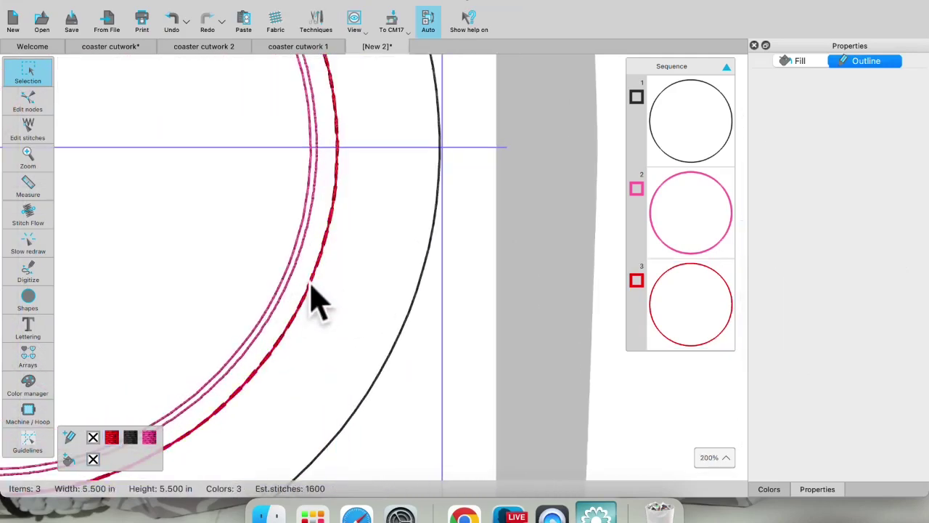
pyautogui.rightClick(308, 297)
pyautogui.click(316, 261)
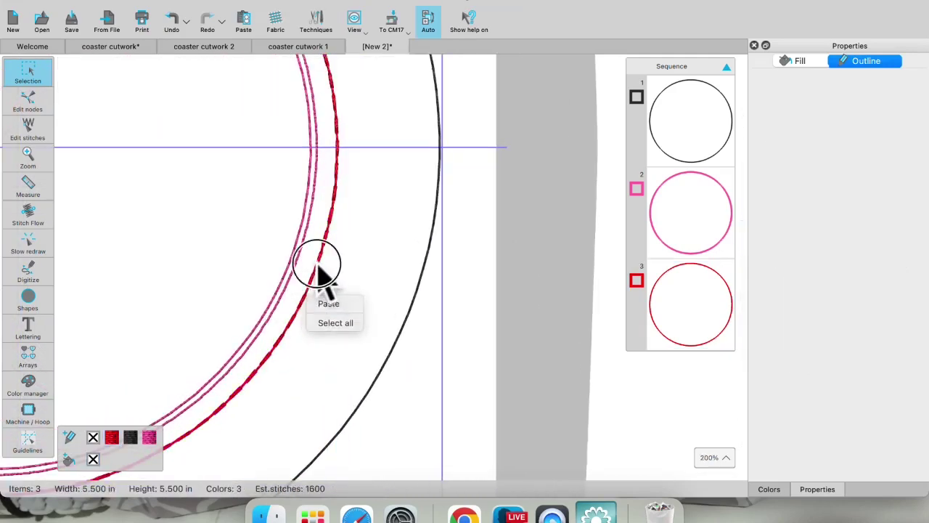
pyautogui.click(318, 269)
pyautogui.scroll(-4, 356, 294)
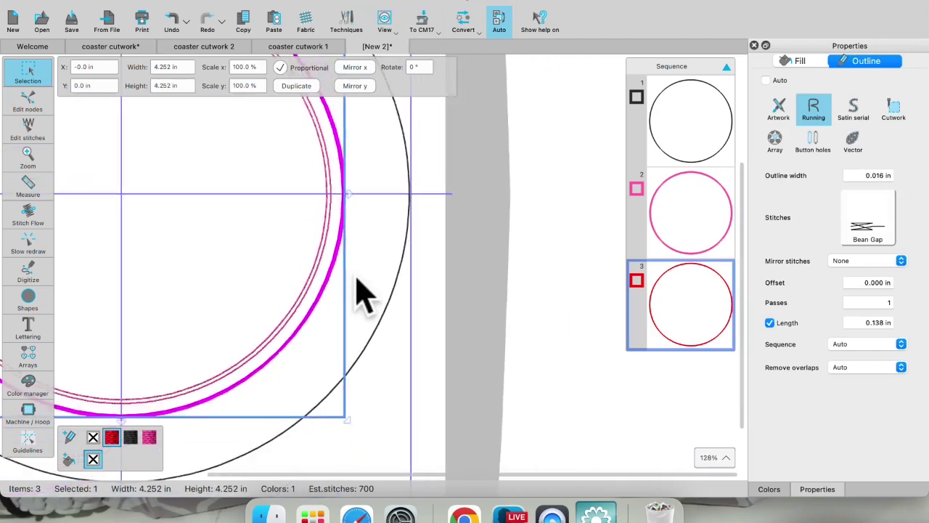
pyautogui.click(382, 403)
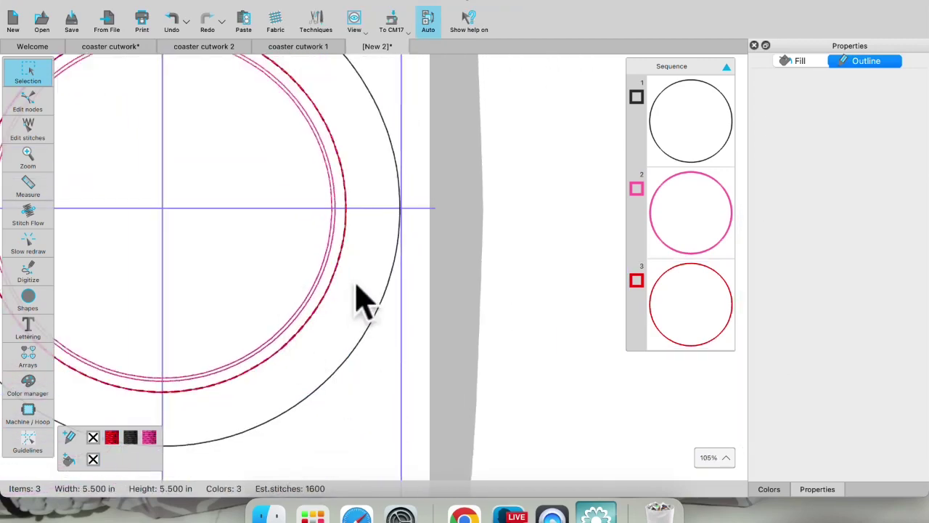
pyautogui.scroll(4, 333, 265)
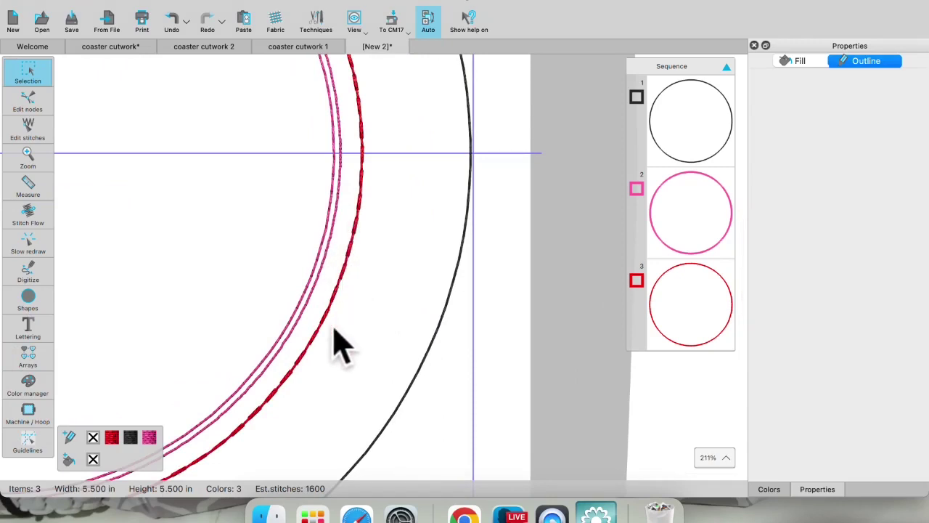
pyautogui.scroll(-10, 341, 347)
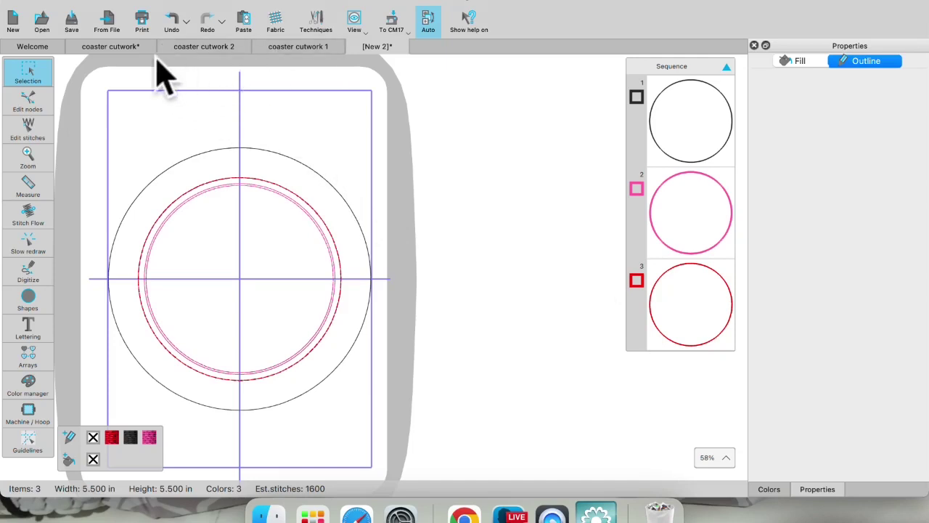
# - Check the sizes and outline settings of circles 3 to 5 in coaster cutwork 2, and return to the new design
pyautogui.click(220, 51)
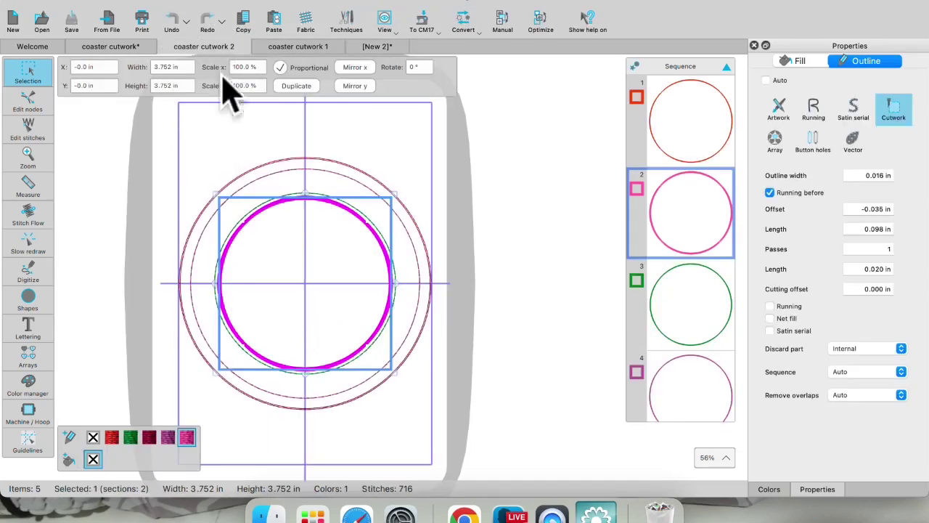
pyautogui.click(689, 316)
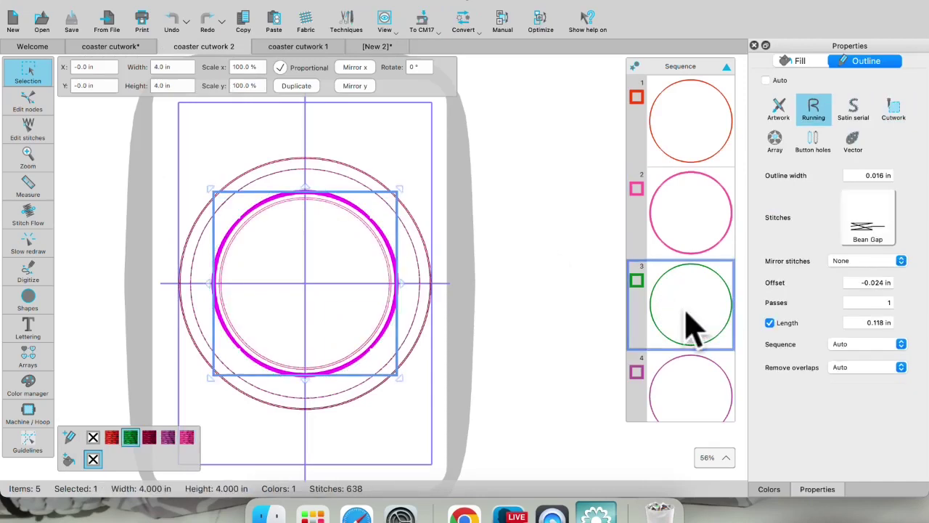
pyautogui.scroll(-3, 691, 397)
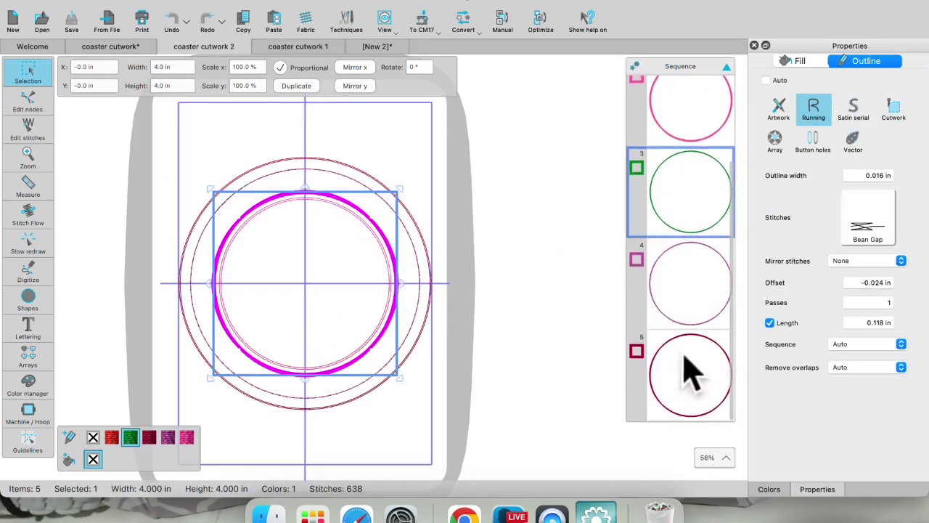
pyautogui.click(681, 318)
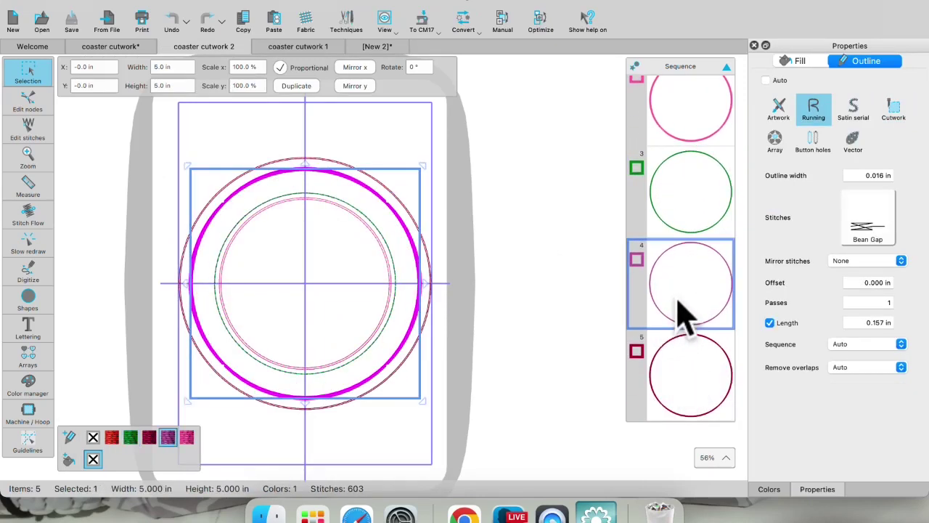
pyautogui.click(703, 400)
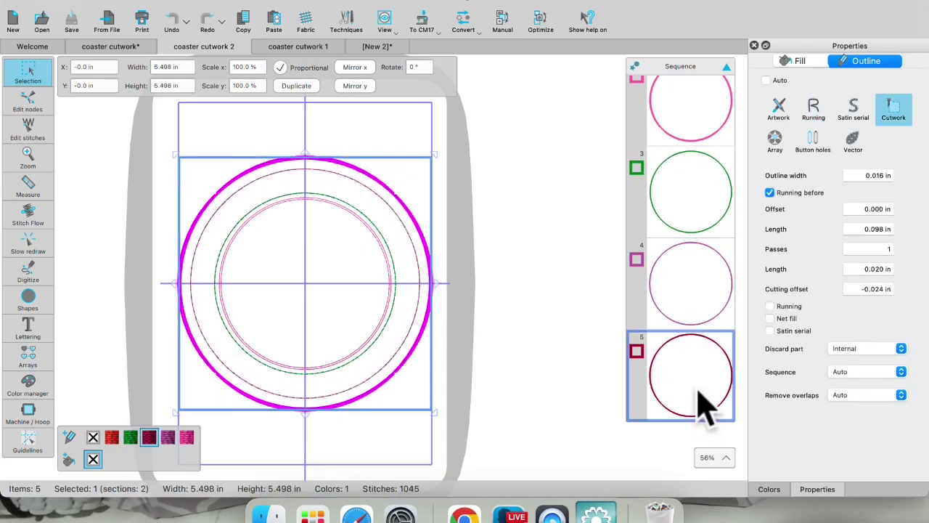
pyautogui.click(695, 297)
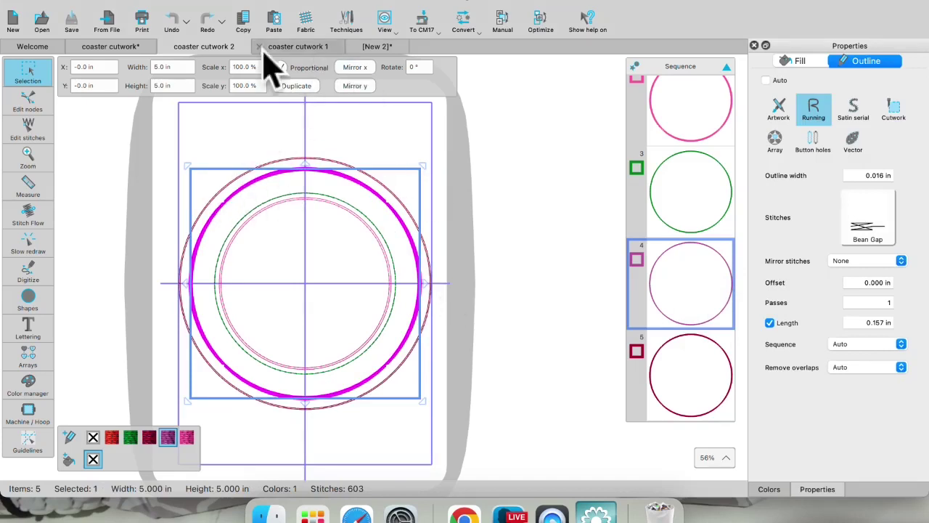
pyautogui.click(366, 47)
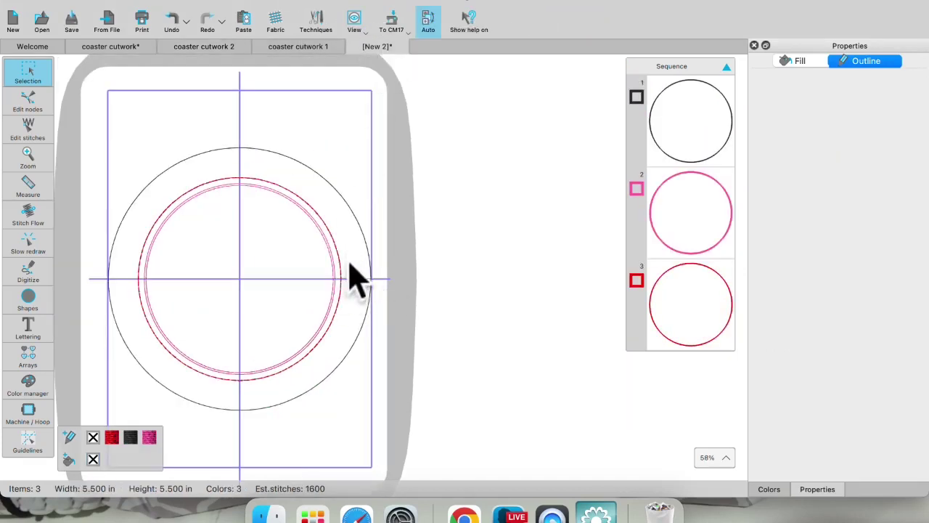
# - Copy and paste the 5.5 in black circle and recolor the copy's outline to JANOME 206 Bright Green
pyautogui.click(363, 234)
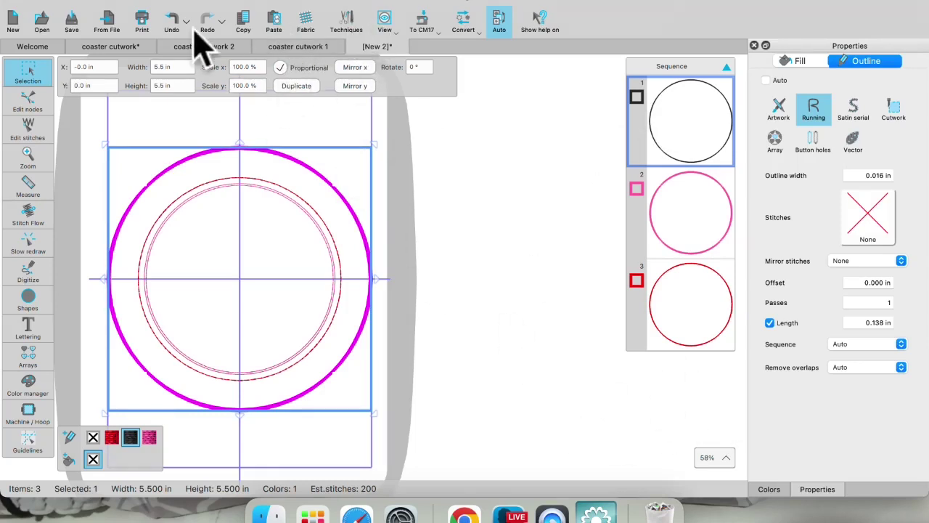
pyautogui.click(245, 29)
pyautogui.click(279, 32)
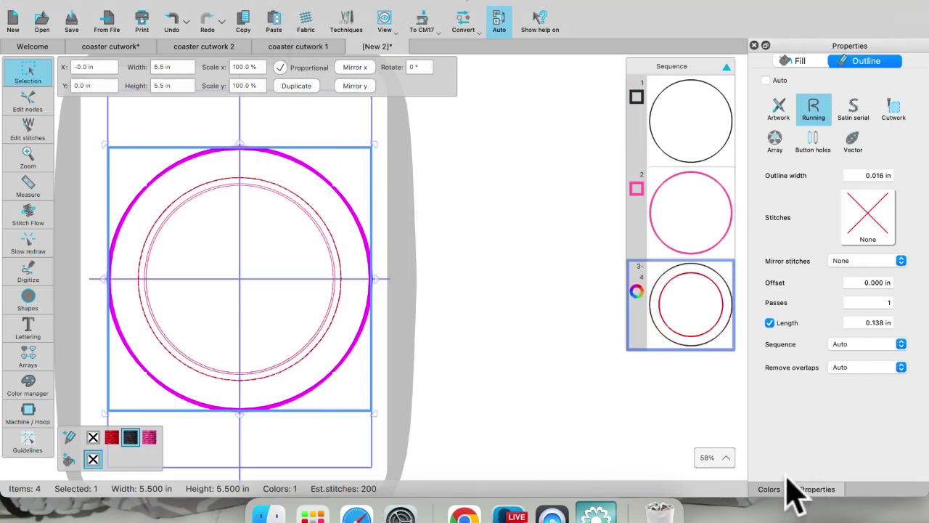
pyautogui.click(769, 490)
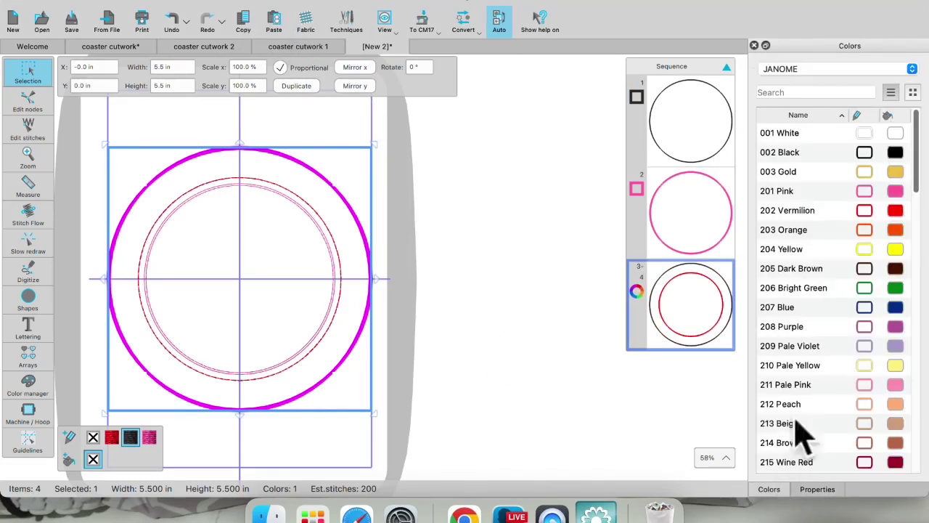
pyautogui.click(864, 288)
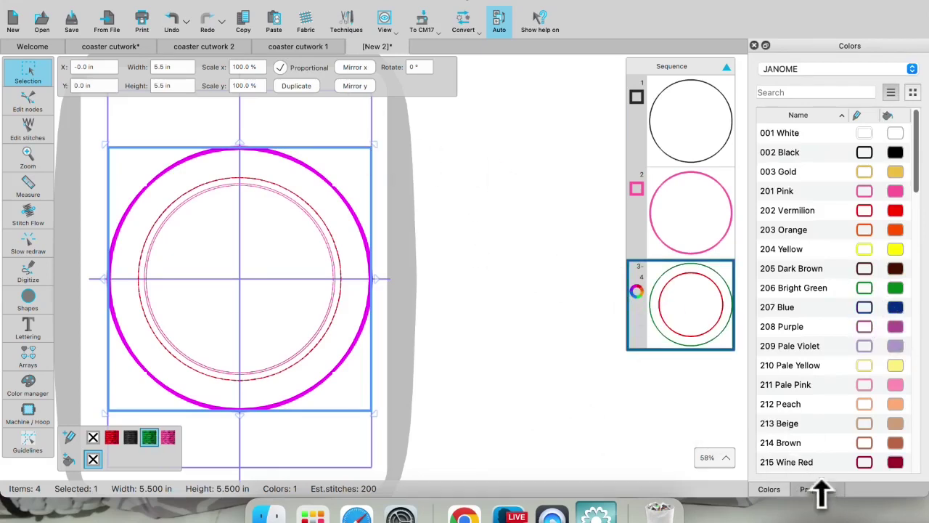
# - Apply the Bean Gap stitch pattern to the green circle's running outline
pyautogui.click(817, 489)
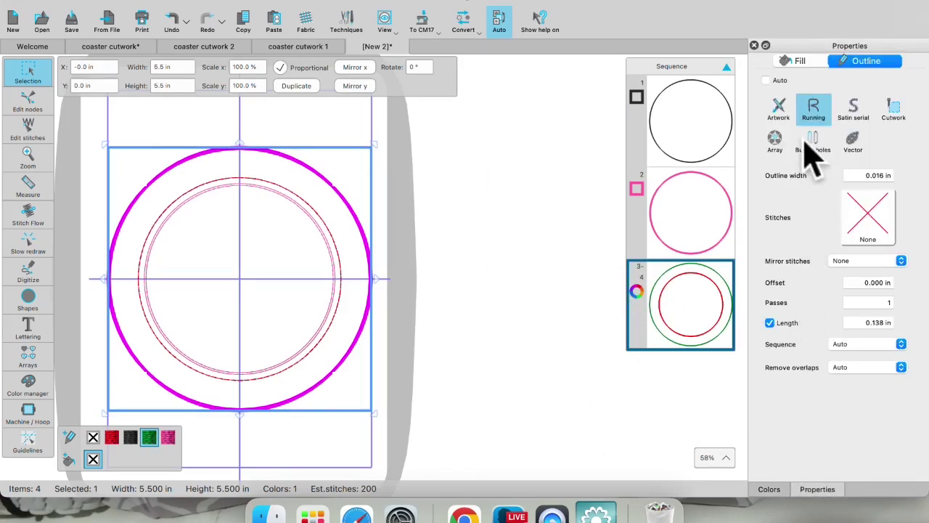
pyautogui.click(872, 231)
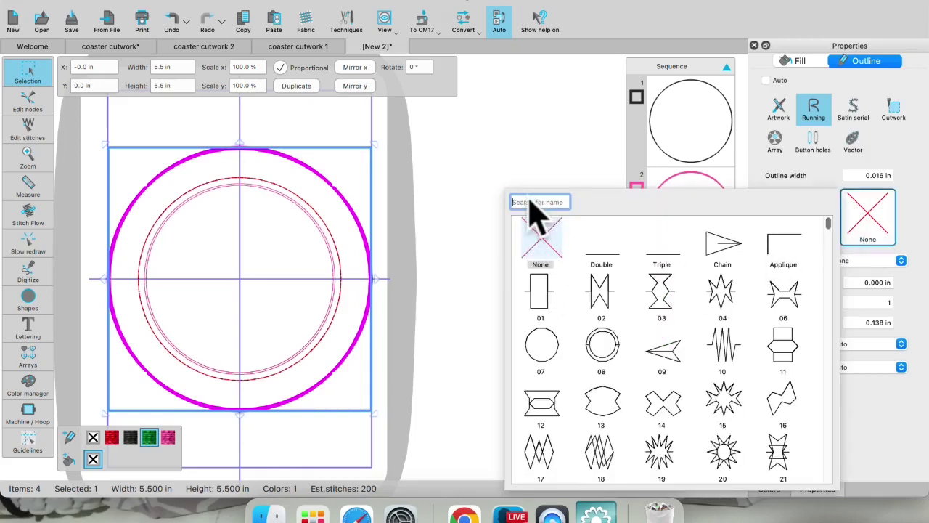
pyautogui.write('bean')
pyautogui.doubleClick(543, 236)
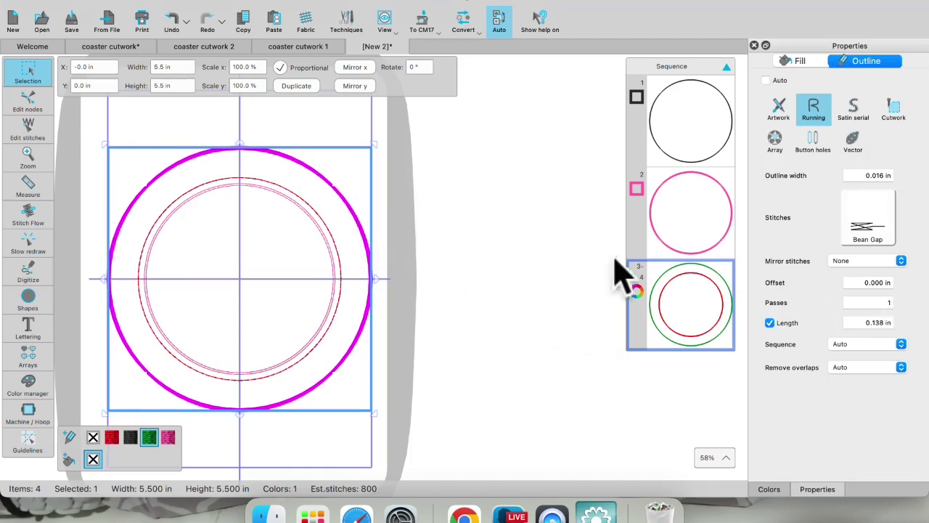
# - Set the green circle's width to 5.3 in with proportional scaling
pyautogui.click(177, 67)
pyautogui.write('5.3')
pyautogui.press('Return')
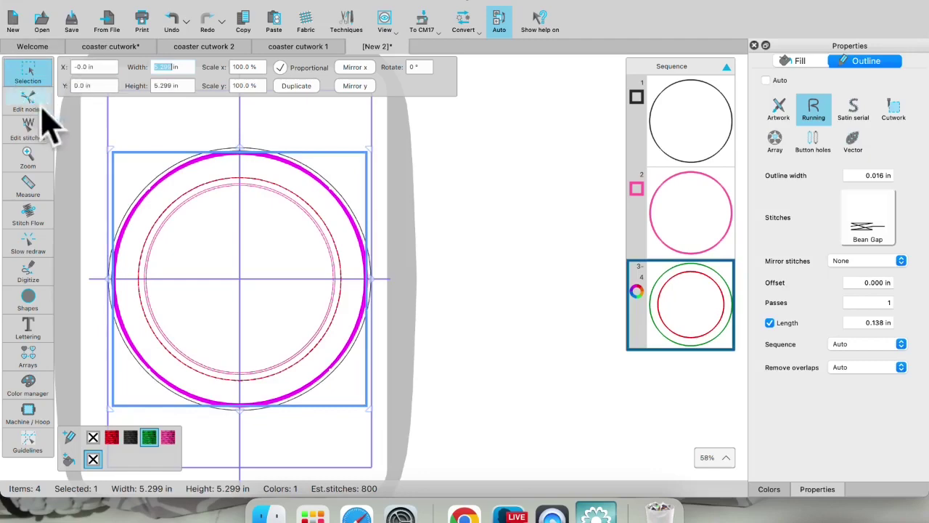
# - Inspect the green circle's spacing from the outer black circle with nothing selected, and switch the stitching sequence from Auto to Manual
pyautogui.scroll(5, 358, 249)
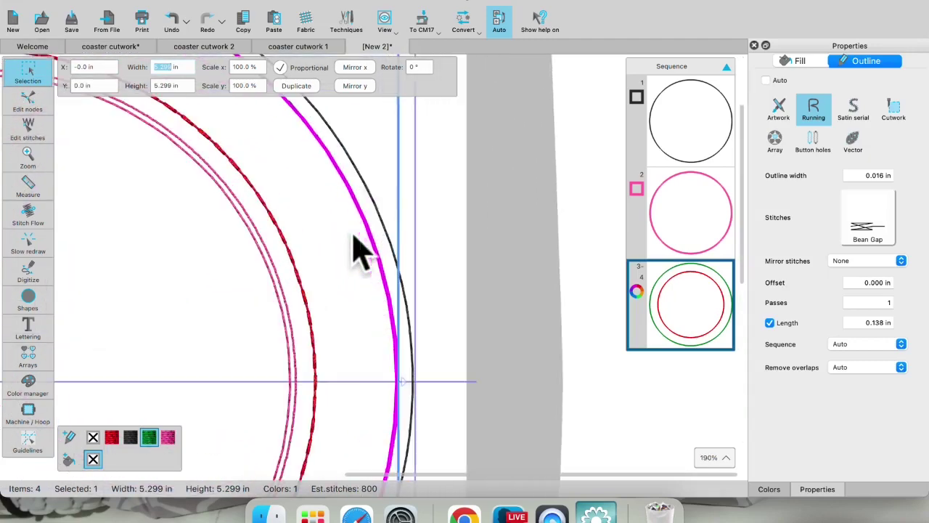
pyautogui.click(435, 251)
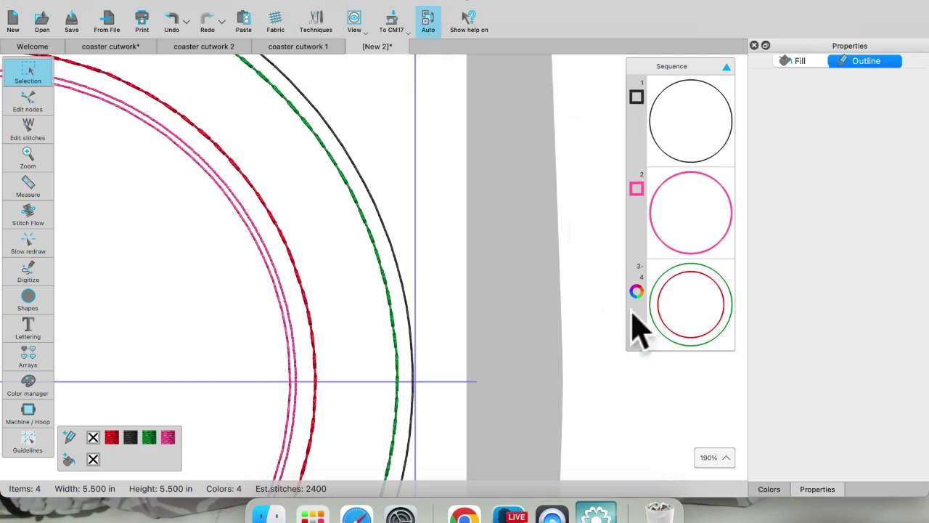
pyautogui.click(427, 22)
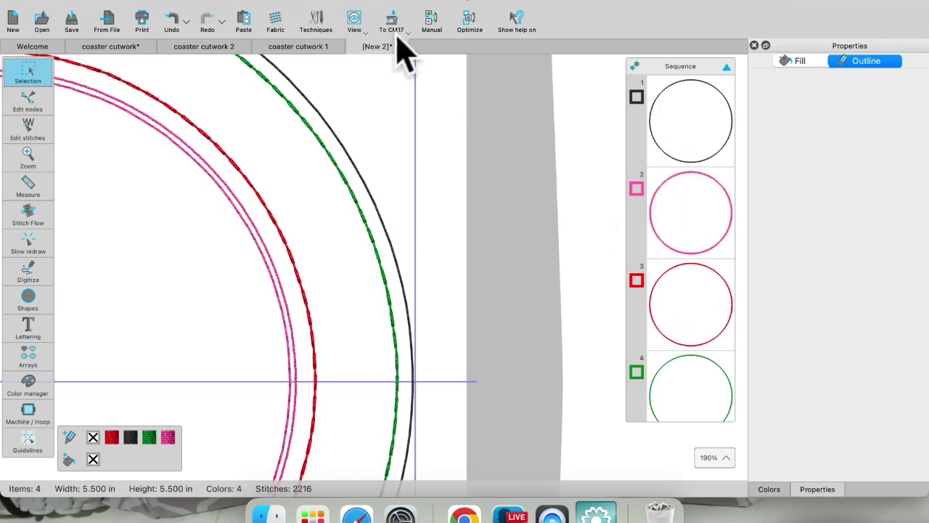
# - Review the outline settings of the black, pink, red and green circles one by one in stitching order
pyautogui.click(681, 149)
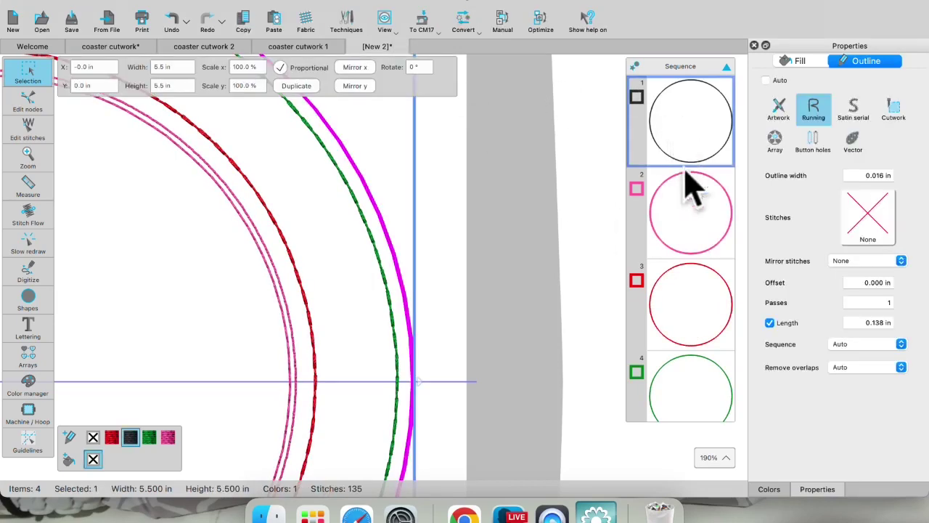
pyautogui.click(693, 247)
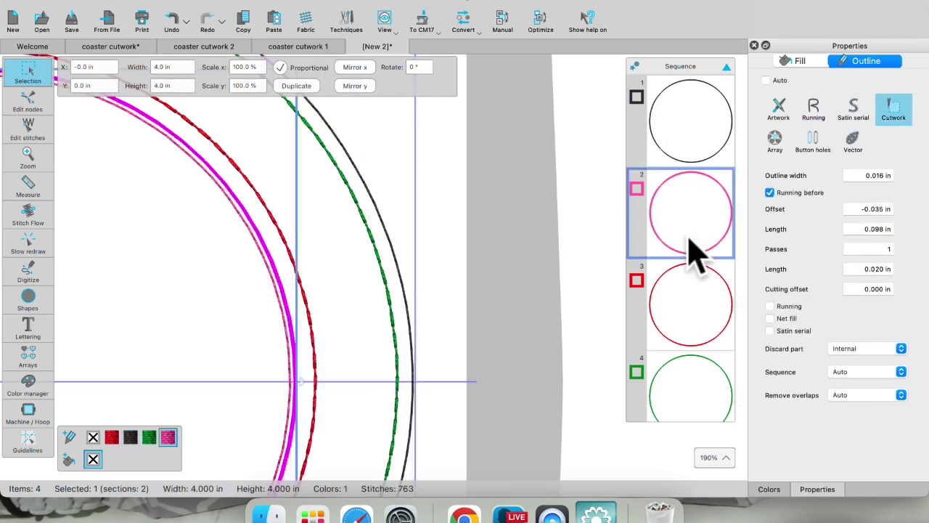
pyautogui.click(701, 323)
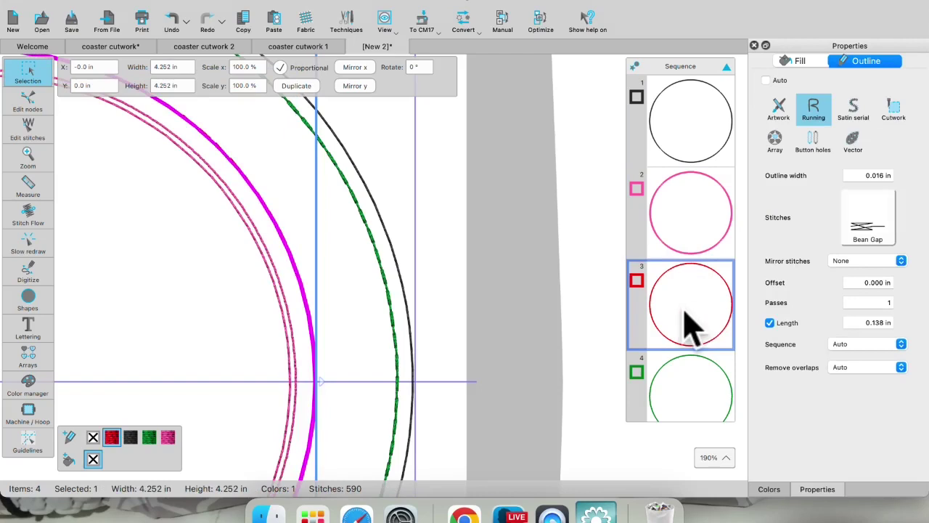
pyautogui.scroll(-1, 690, 319)
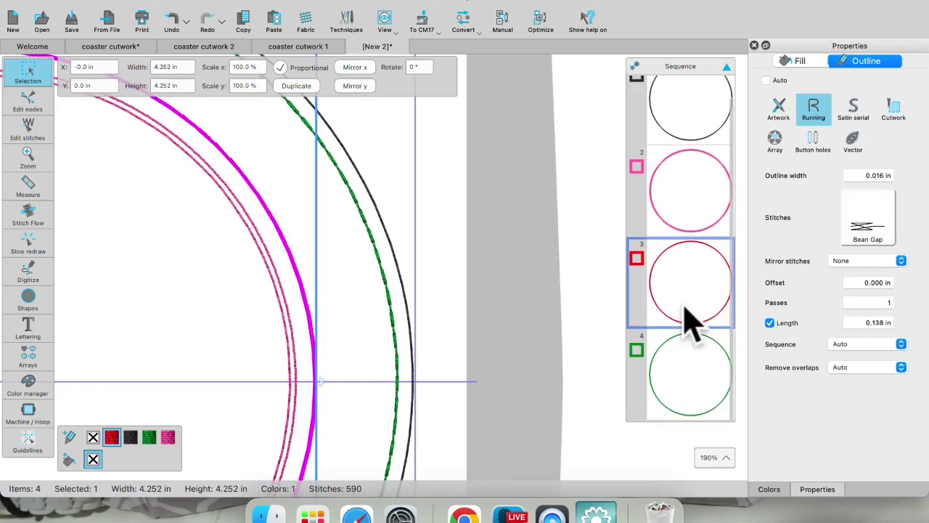
pyautogui.click(698, 388)
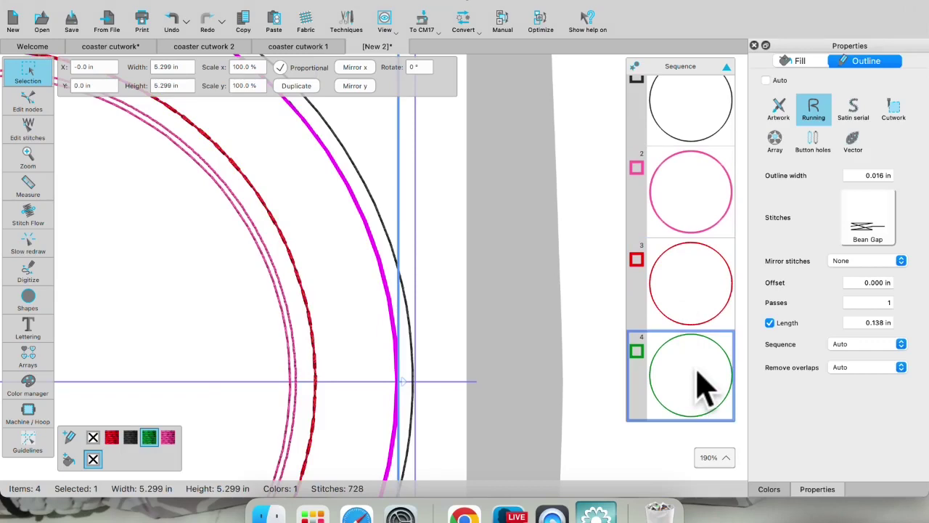
pyautogui.scroll(-2, 690, 374)
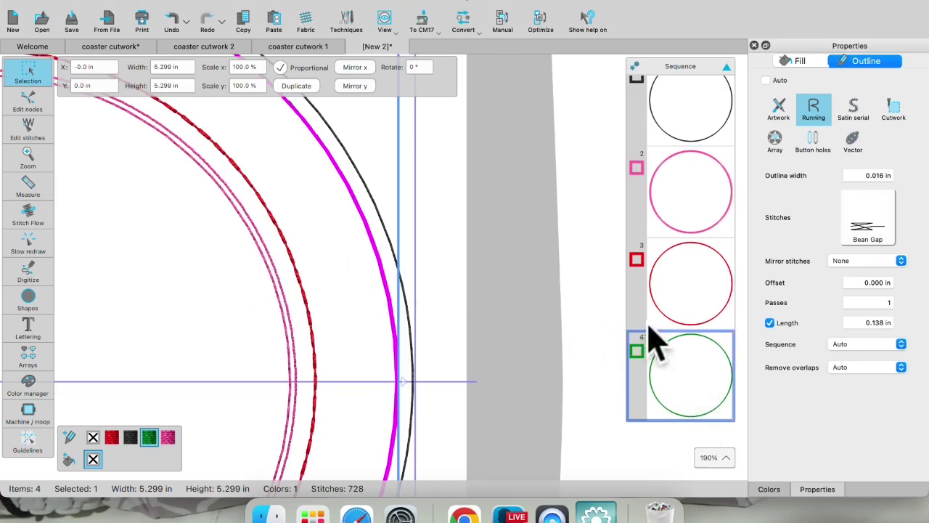
# - Copy and paste the 5.5 in black circle, making the copy a Cutwork outline in JANOME 208 Purple
pyautogui.click(676, 122)
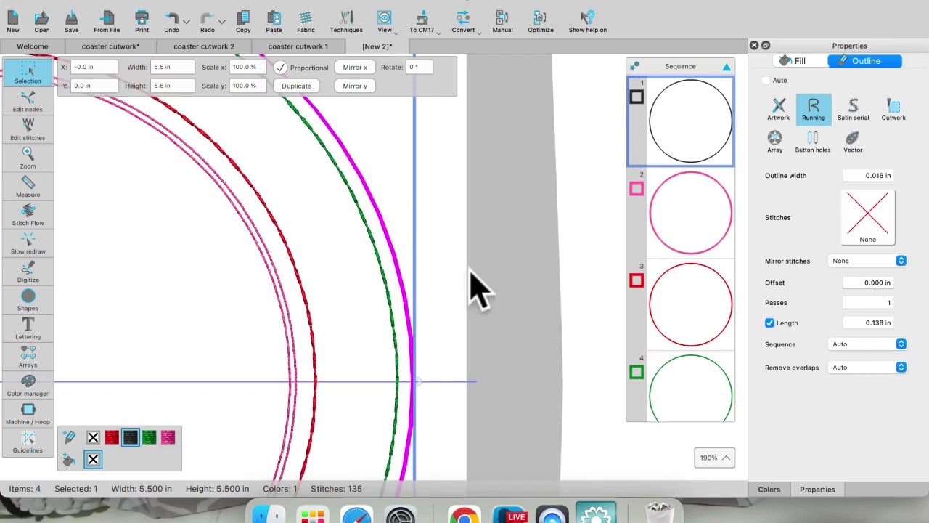
pyautogui.click(278, 27)
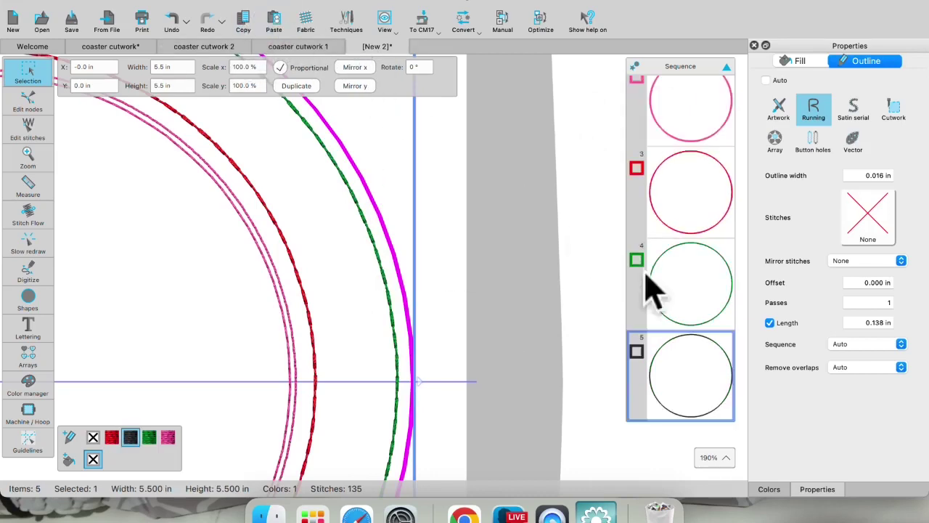
pyautogui.click(771, 489)
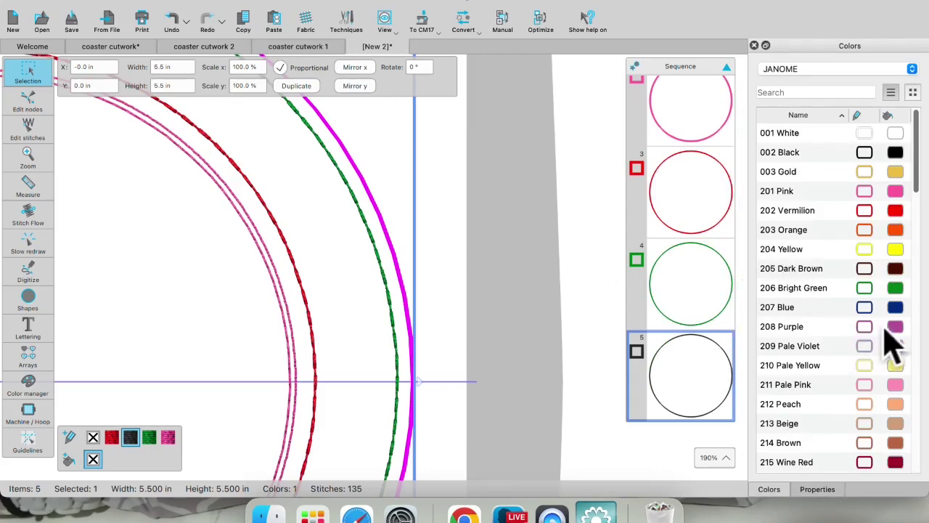
pyautogui.click(864, 327)
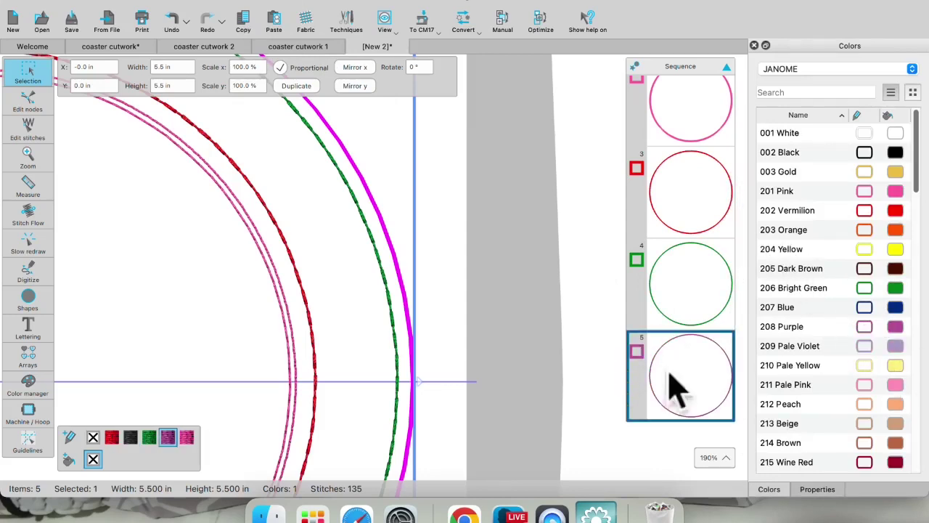
pyautogui.click(818, 489)
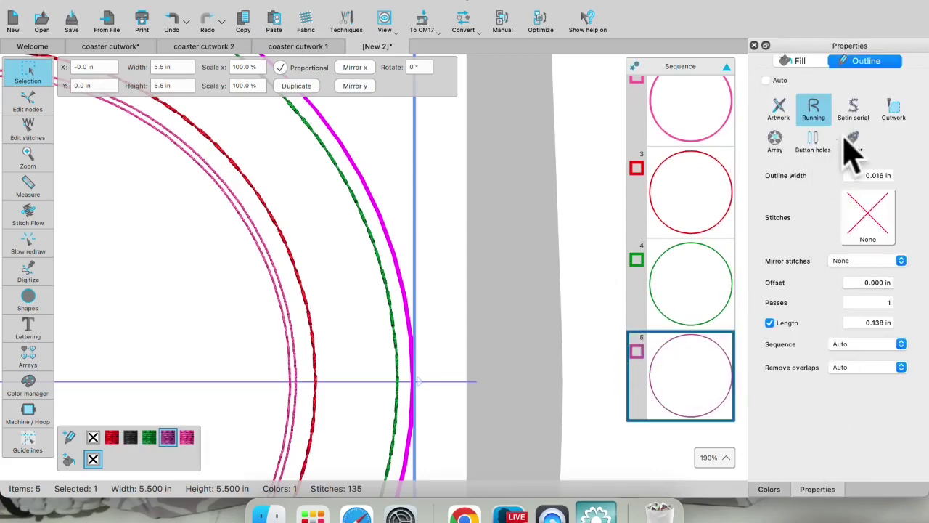
pyautogui.click(895, 114)
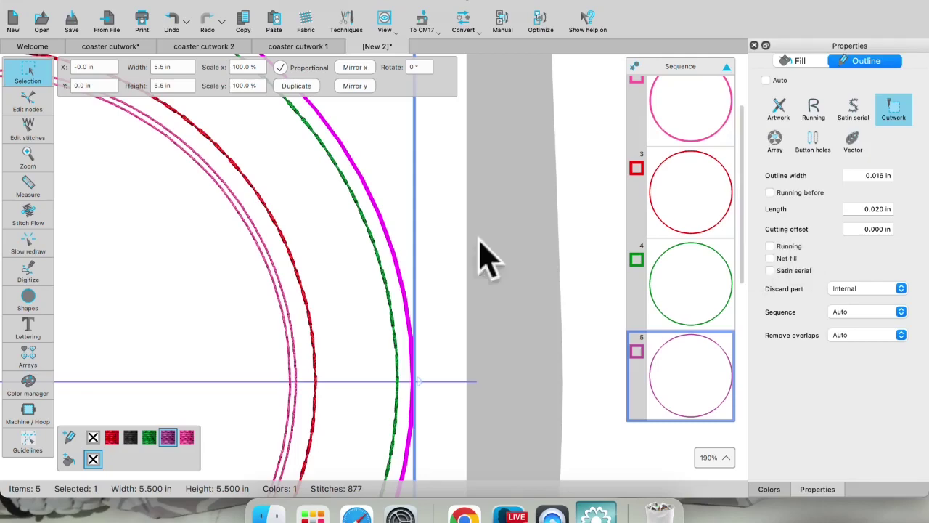
# - Check the outline settings of the circles in the coaster cutwork 2 design, especially the outermost cutwork circle
pyautogui.click(218, 48)
pyautogui.click(708, 371)
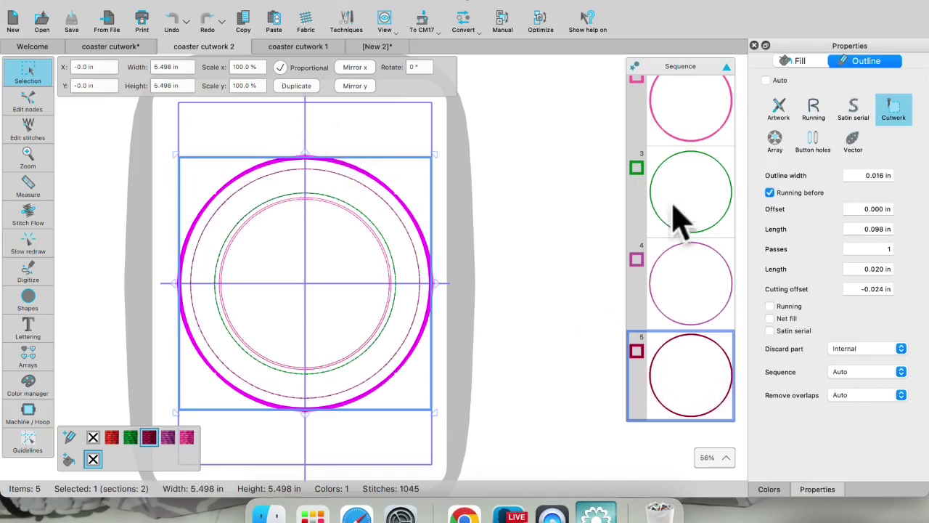
pyautogui.scroll(5, 699, 190)
pyautogui.click(706, 236)
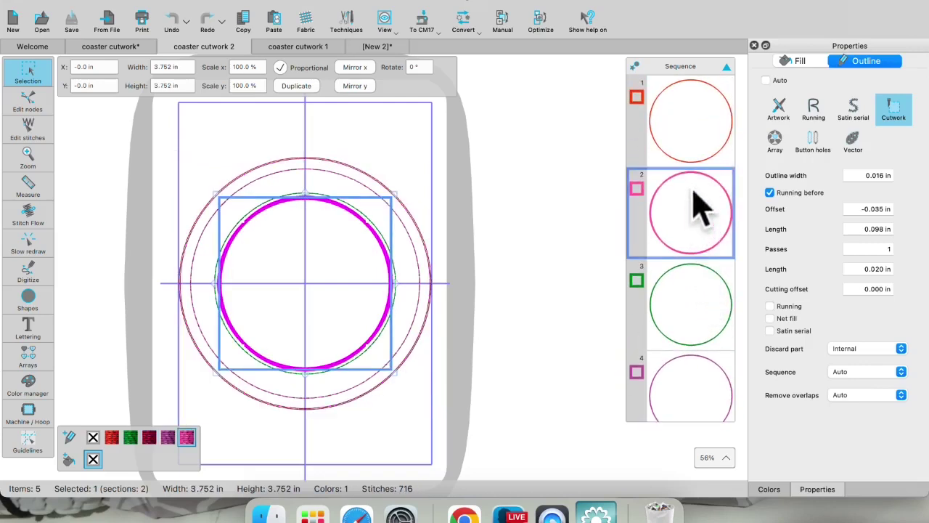
pyautogui.click(723, 388)
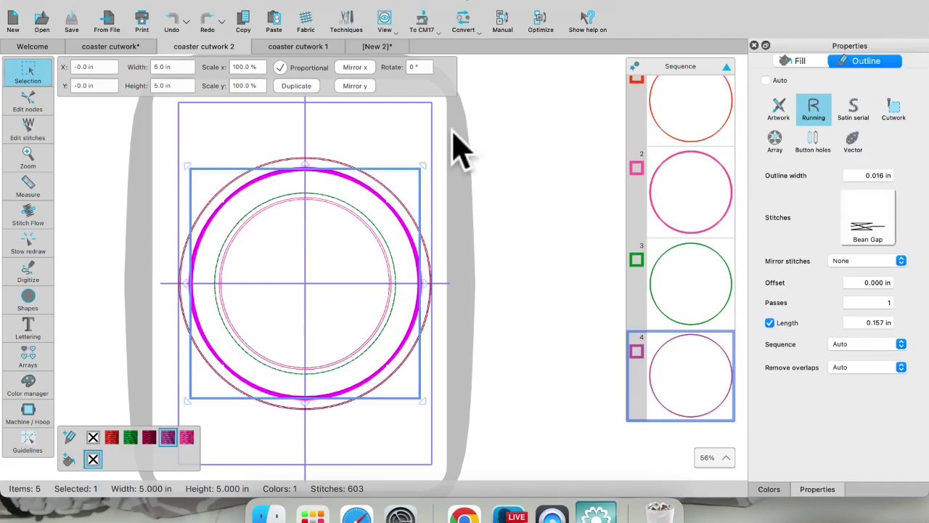
pyautogui.scroll(-3, 690, 348)
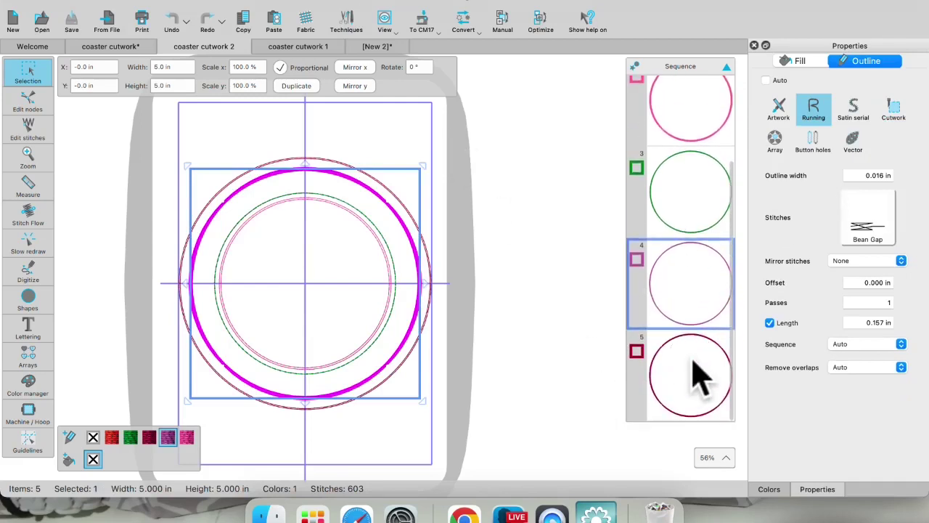
pyautogui.click(697, 378)
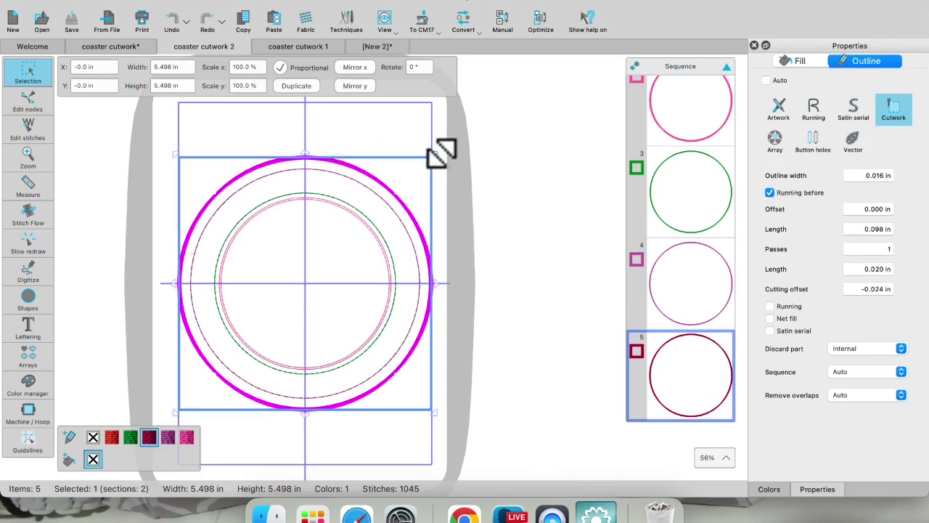
# - Back in the new design, enable Running before on the purple cutwork circle and set its cutting offset to -0.024 in
pyautogui.click(378, 46)
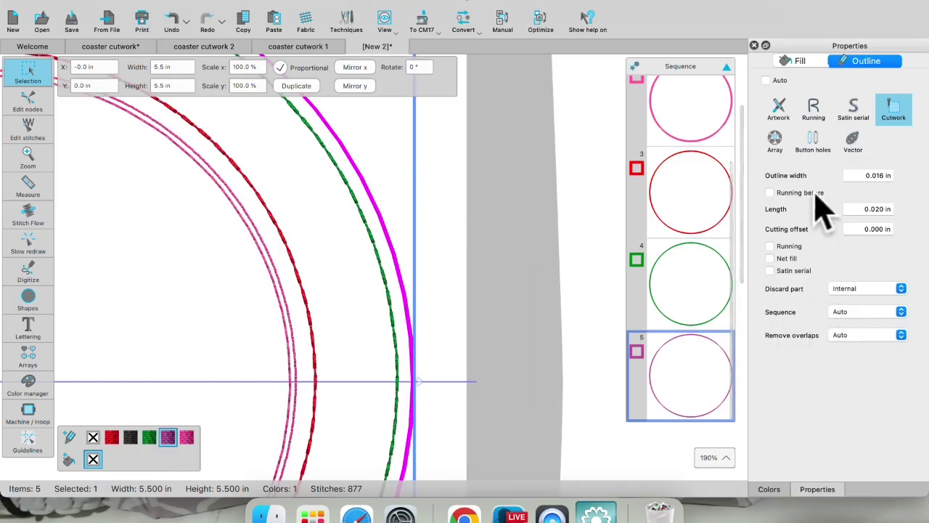
pyautogui.click(771, 194)
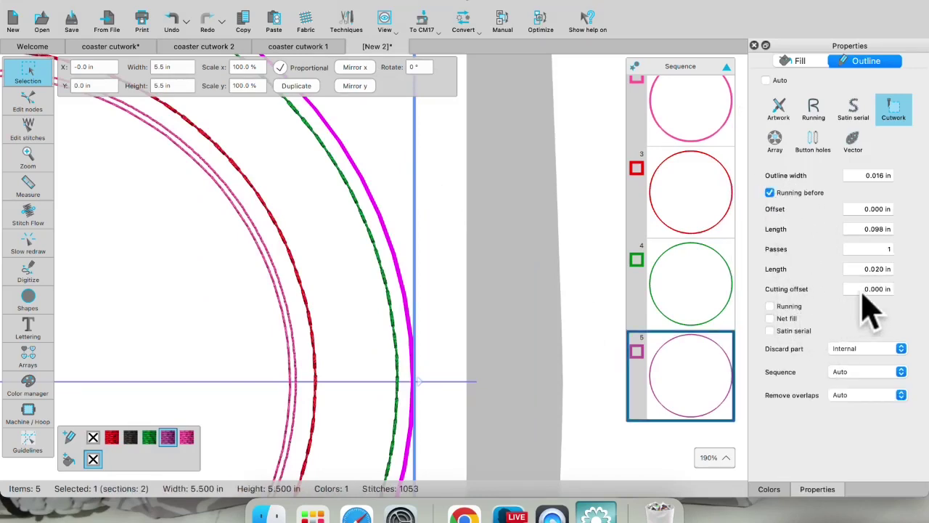
pyautogui.click(887, 289)
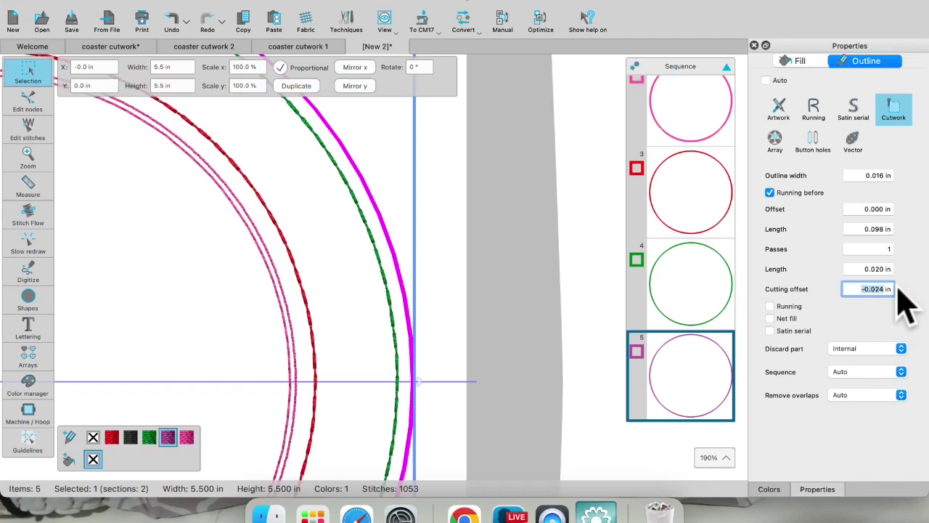
pyautogui.press('Return')
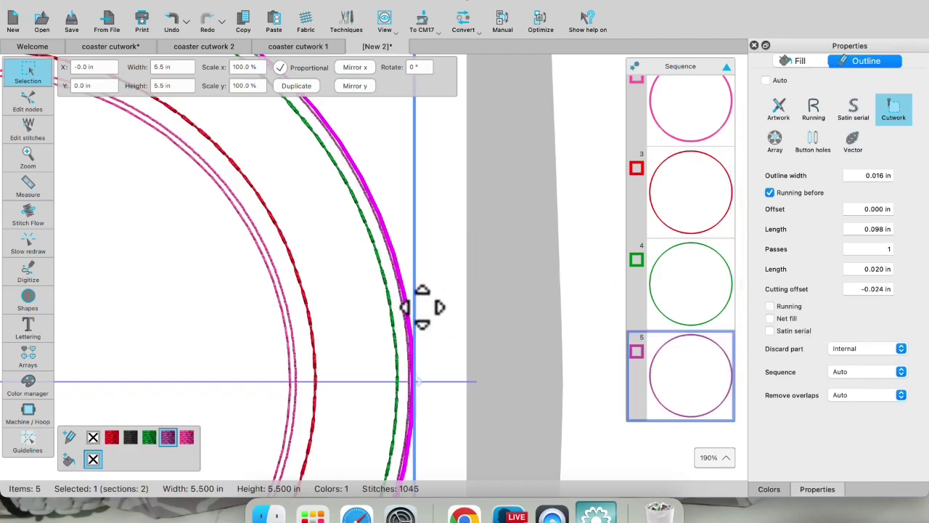
# - Simulate the stitch-out with Slow redraw, stepping through the green bean stitch, the purple running line and the final outer cut
pyautogui.scroll(5, 429, 355)
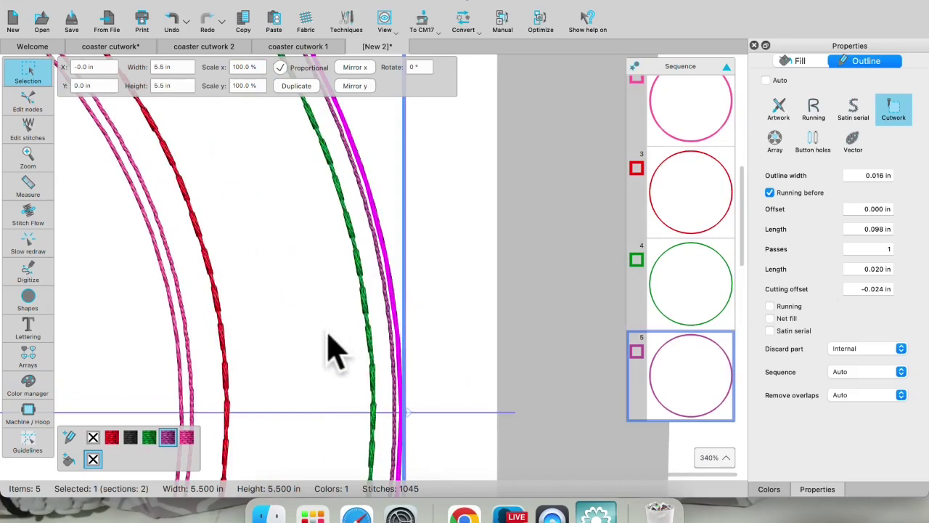
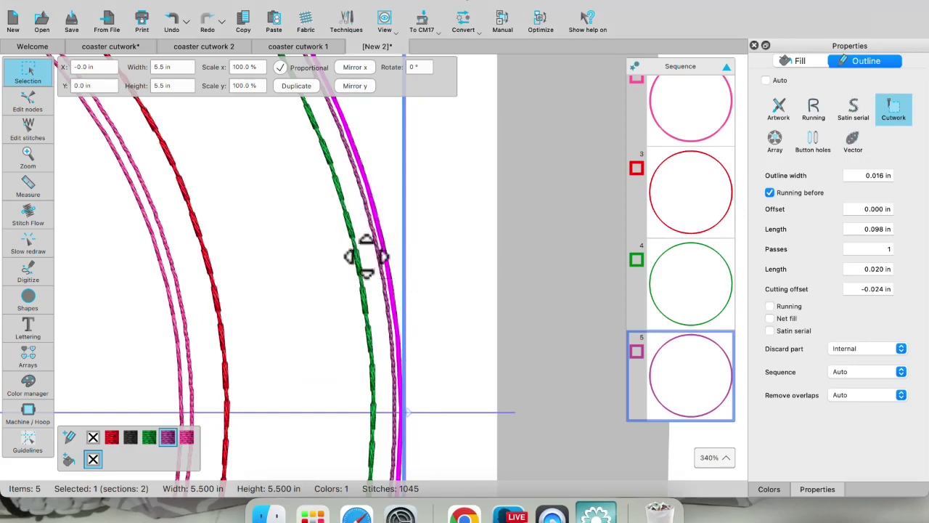
pyautogui.moveTo(31, 280)
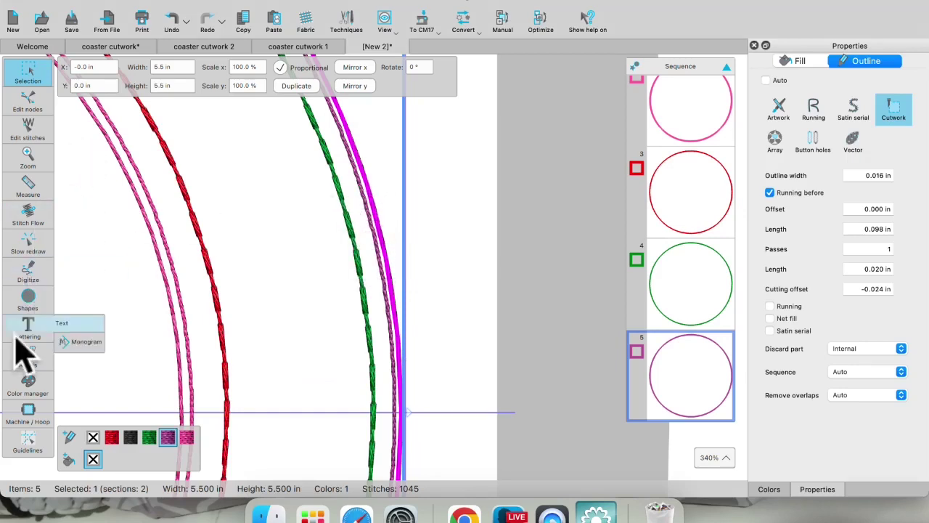
pyautogui.click(28, 244)
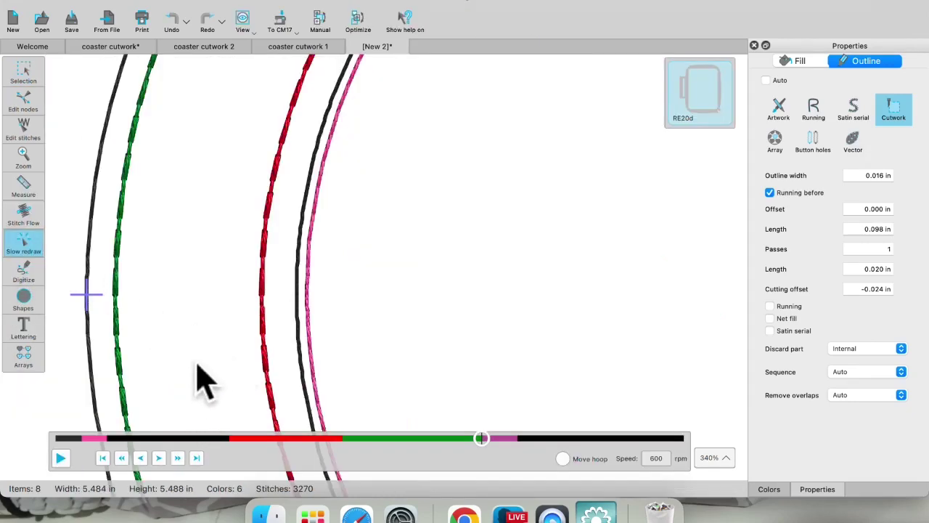
pyautogui.scroll(-5, 202, 377)
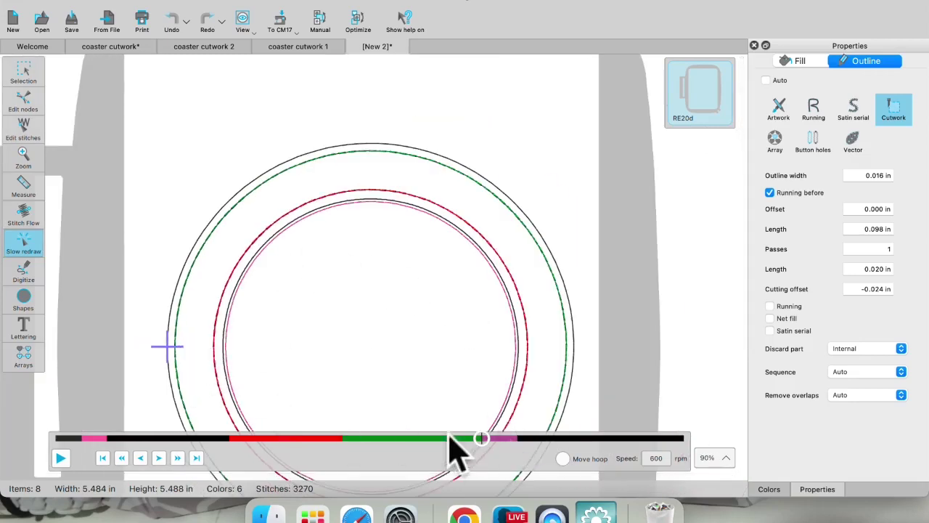
pyautogui.click(419, 439)
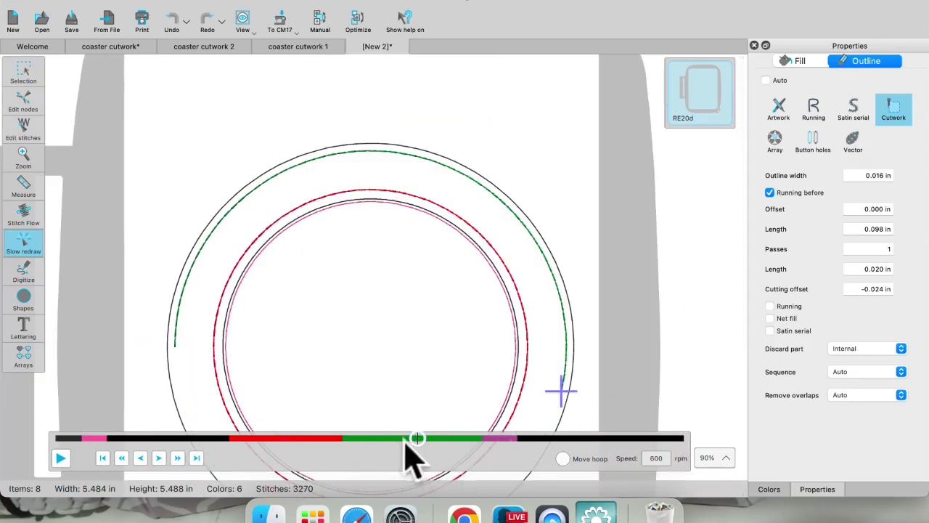
pyautogui.moveTo(425, 439); pyautogui.dragTo(500, 440)
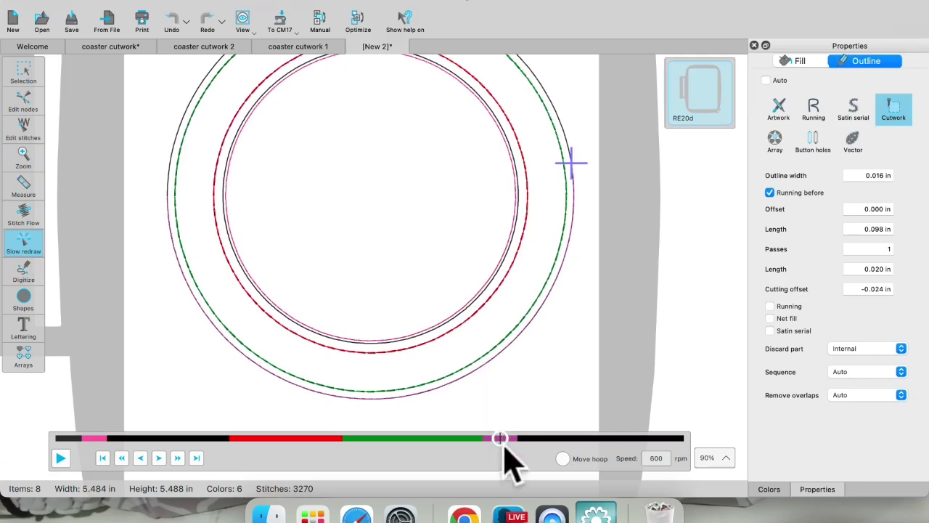
pyautogui.moveTo(501, 440); pyautogui.dragTo(521, 451)
pyautogui.moveTo(524, 437); pyautogui.dragTo(610, 388)
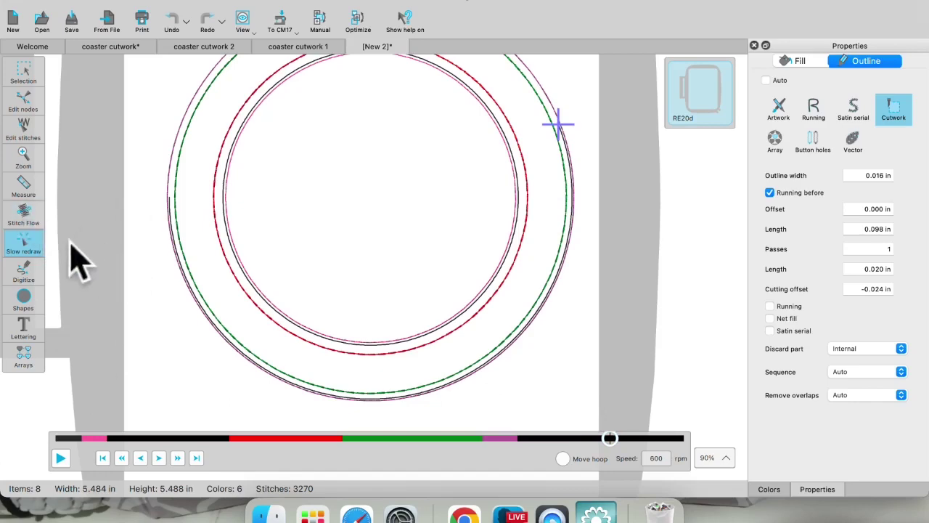
# - Measure the gap between the green bean-stitch circle and the outer cutting line, and return to object selection
pyautogui.hscroll(-3, 130, 283)
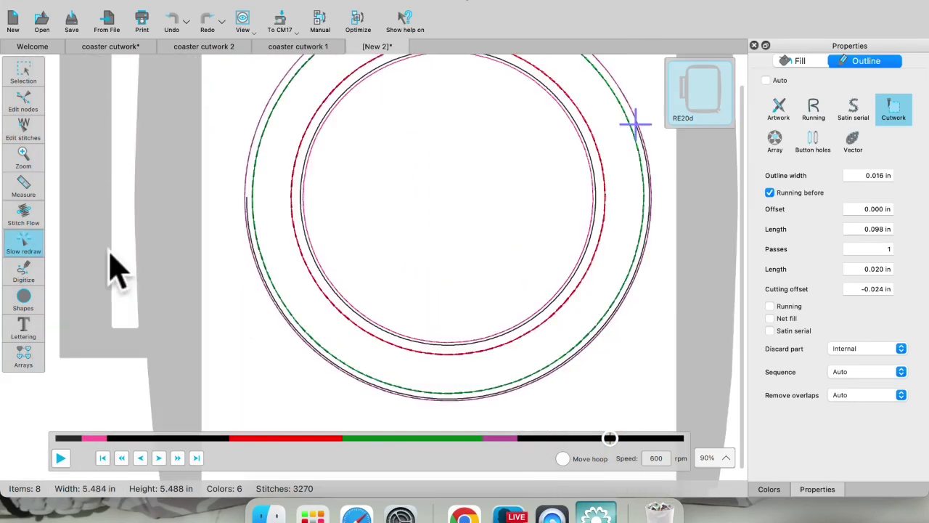
pyautogui.scroll(5, 123, 291)
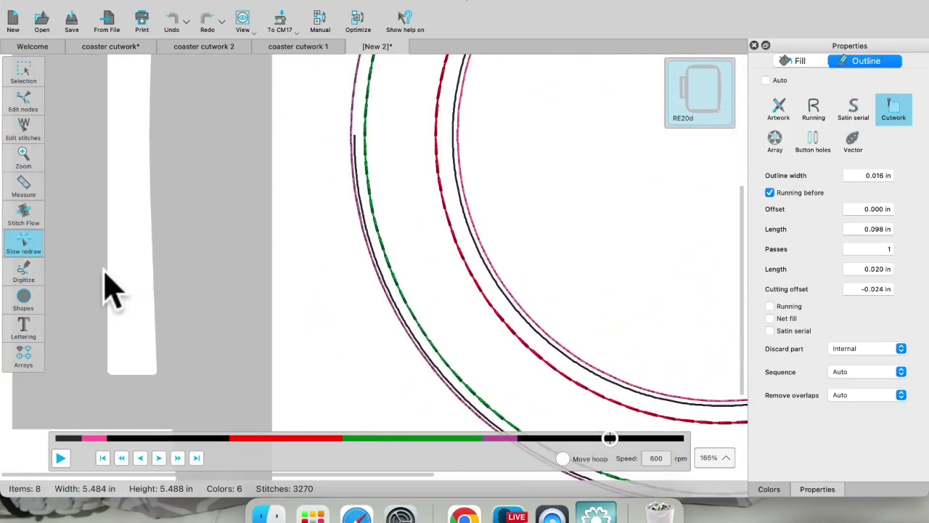
pyautogui.click(32, 189)
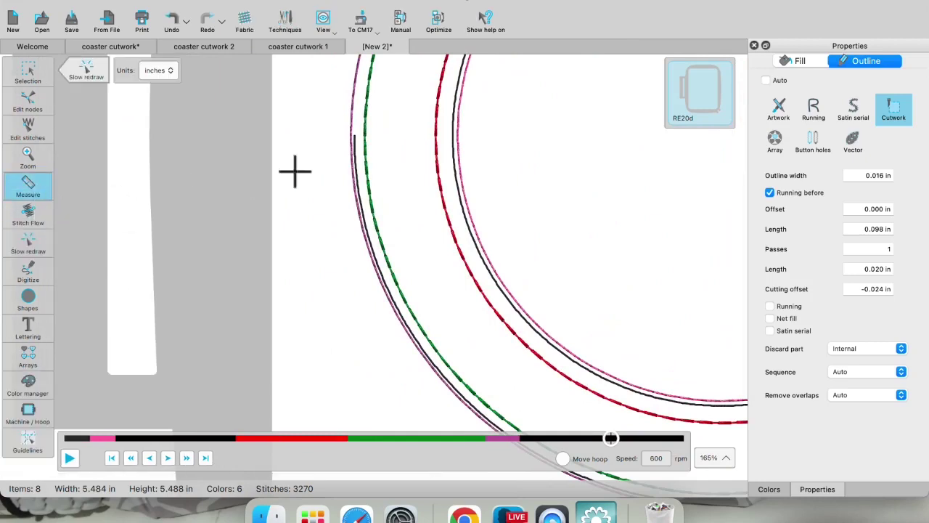
pyautogui.click(364, 157)
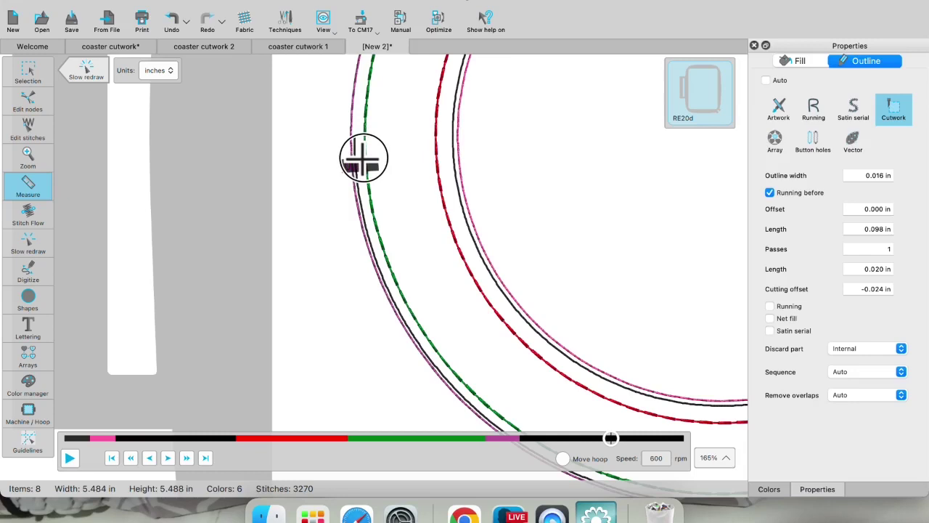
pyautogui.click(358, 157)
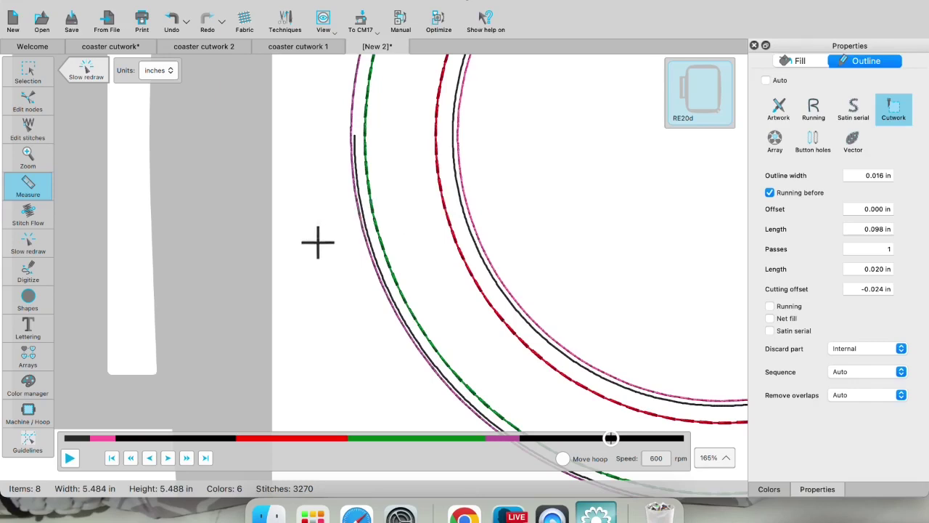
pyautogui.click(30, 75)
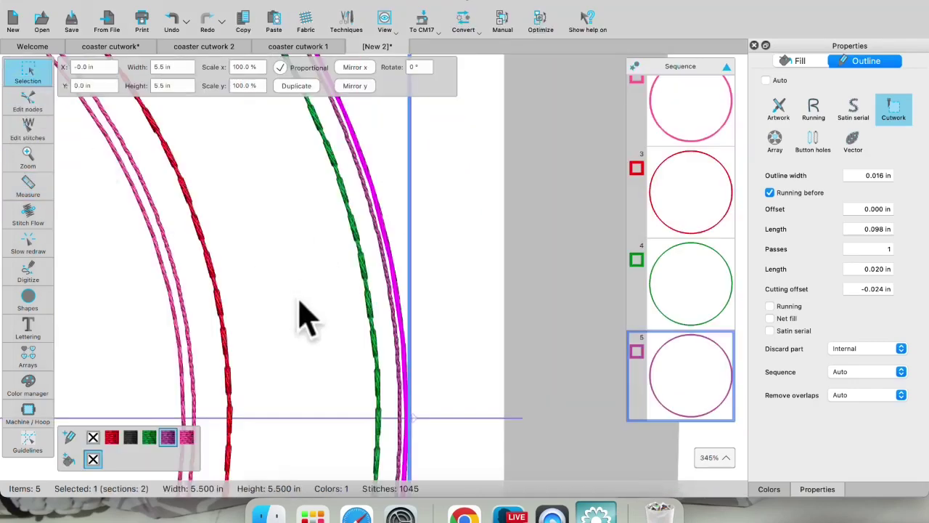
# - Switch to the coaster cutwork 1 design from the recent designs
pyautogui.scroll(-10, 313, 326)
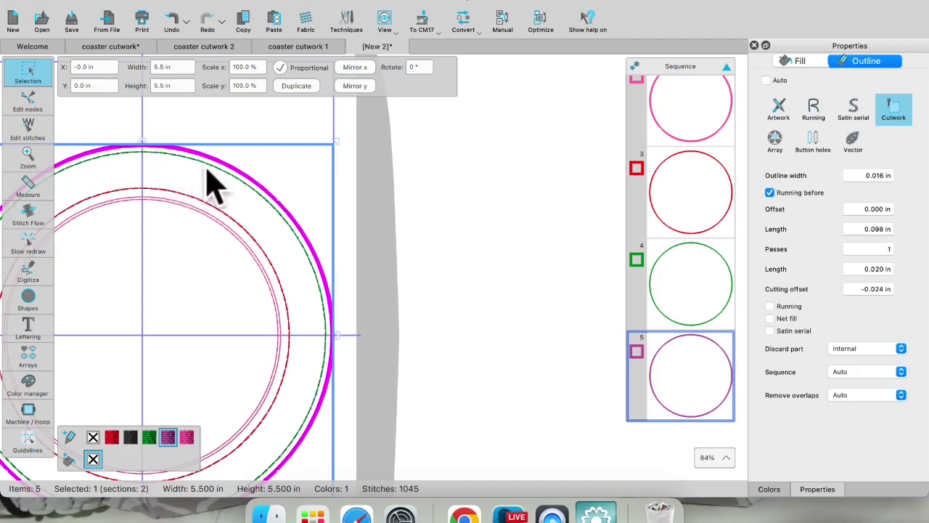
pyautogui.click(209, 46)
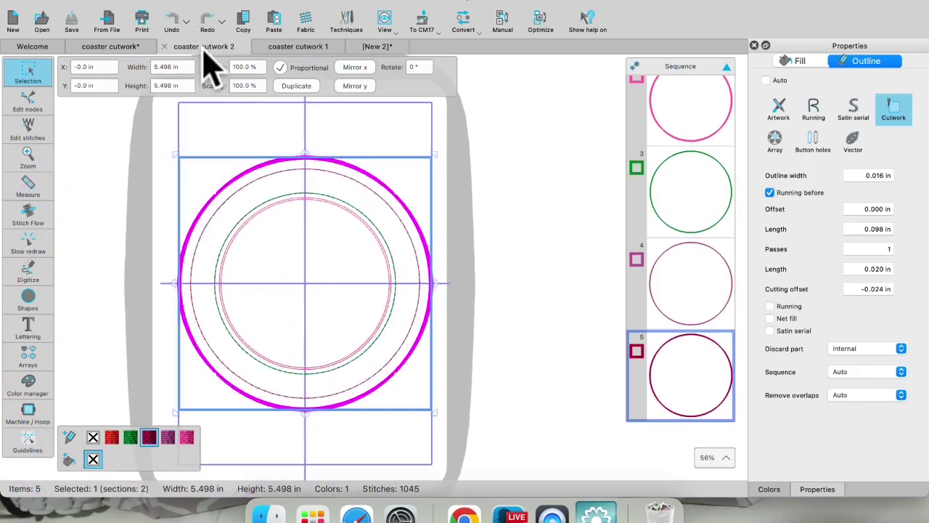
pyautogui.click(124, 46)
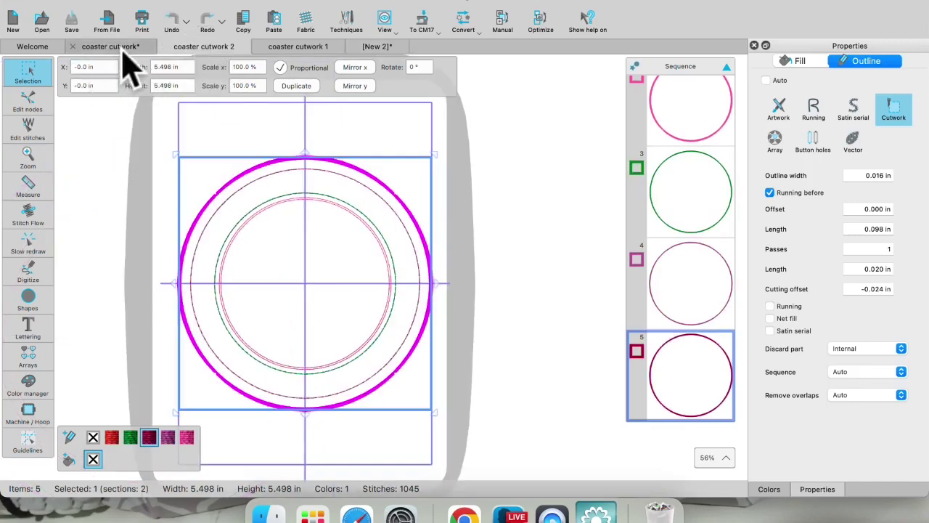
pyautogui.click(38, 48)
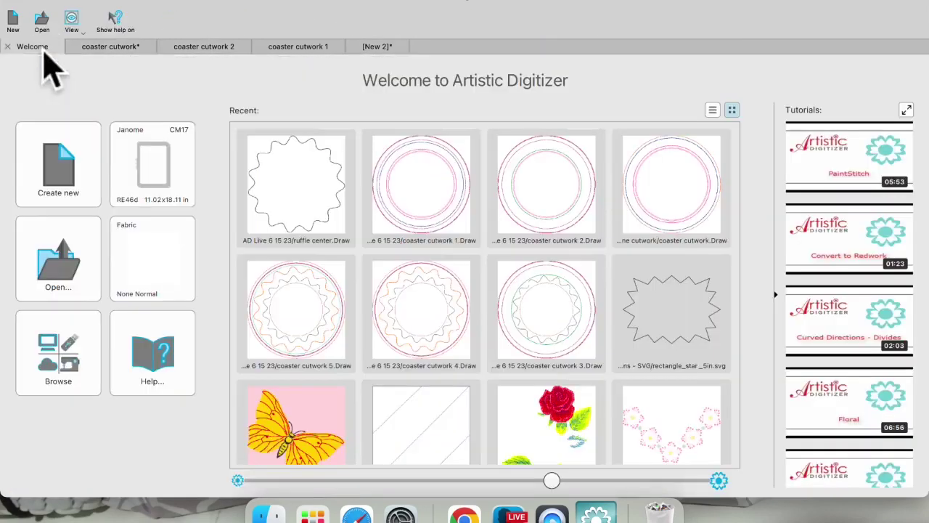
pyautogui.click(446, 207)
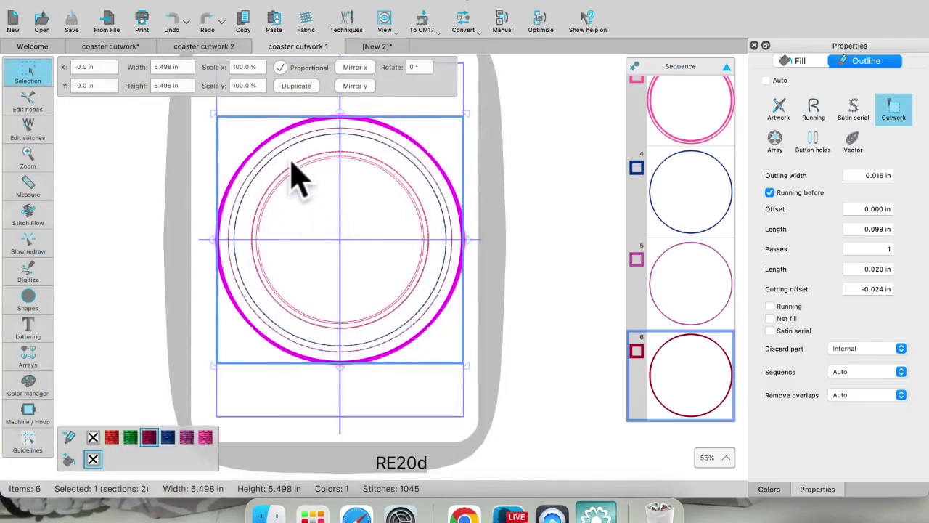
# - Check the outline settings of the dark blue circle, the pink inner cutwork circle and the purple circle in coaster cutwork 1
pyautogui.scroll(5, 296, 178)
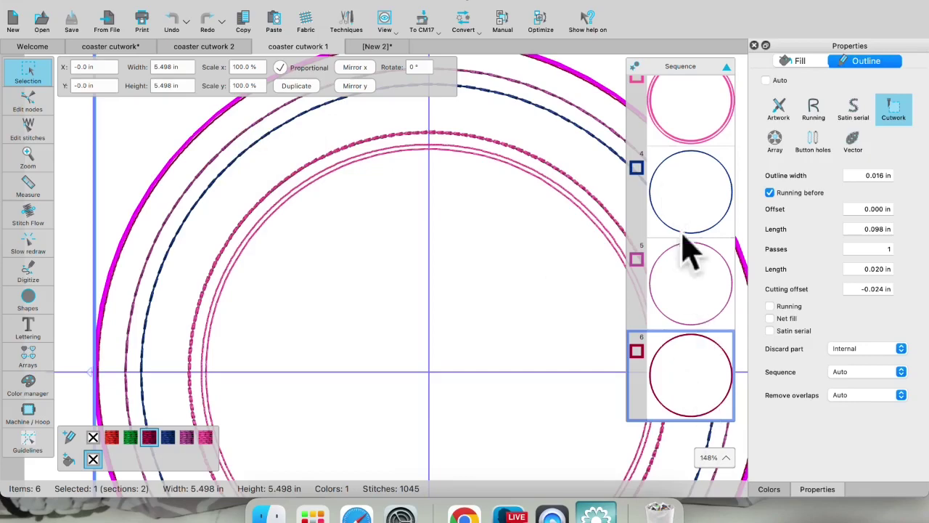
pyautogui.click(675, 194)
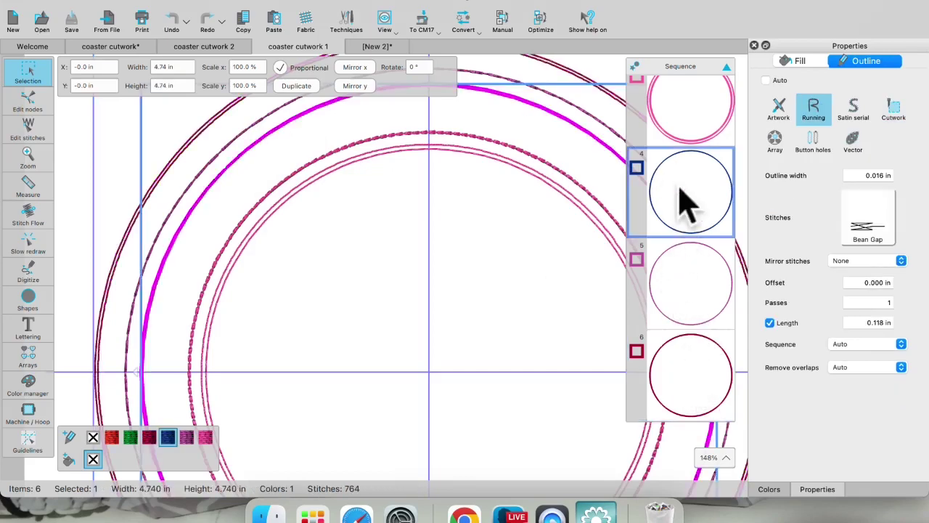
pyautogui.click(679, 123)
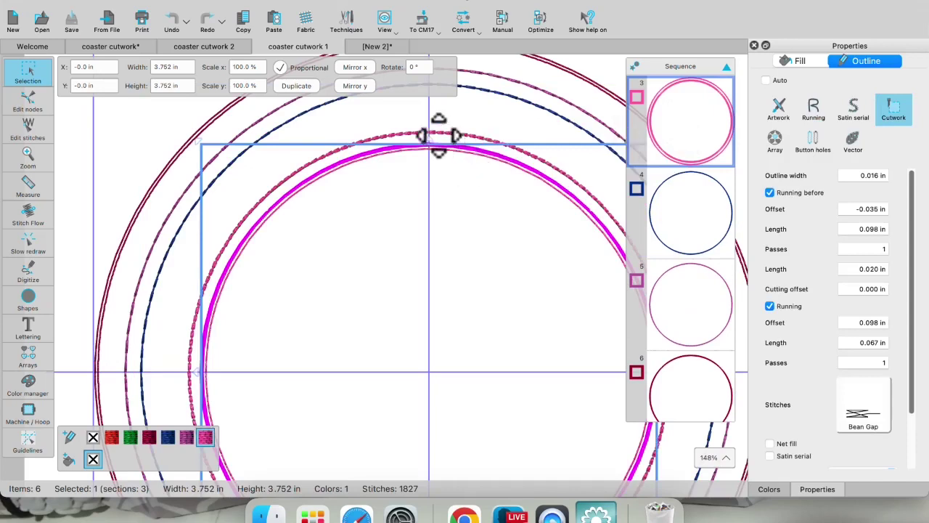
pyautogui.click(703, 242)
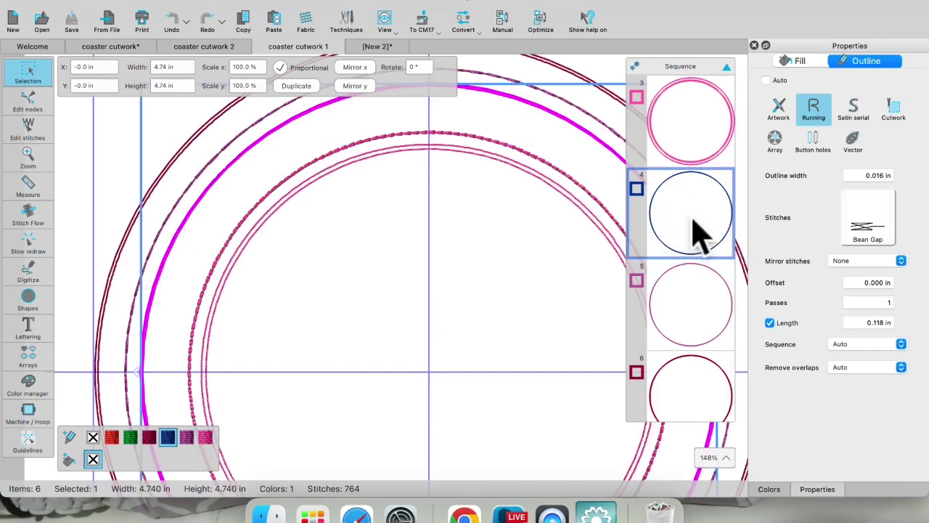
pyautogui.click(690, 312)
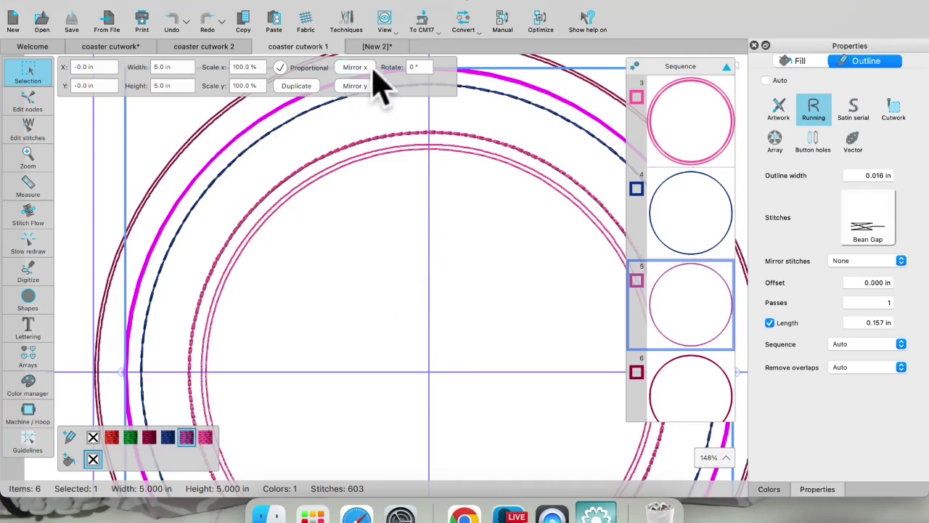
# - Back in the new design, duplicate the green bean-stitch circle in place and recolor the copy's outline to 215 Wine Red
pyautogui.click(378, 46)
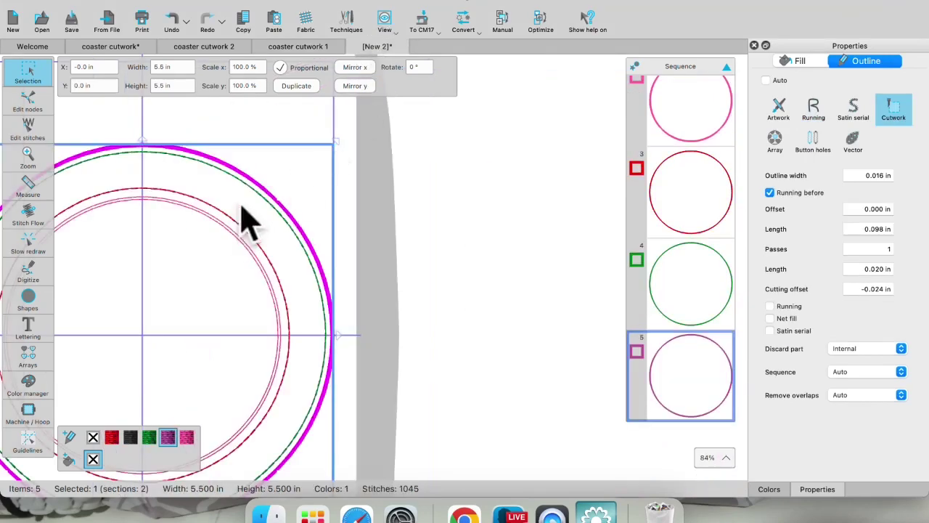
pyautogui.click(261, 198)
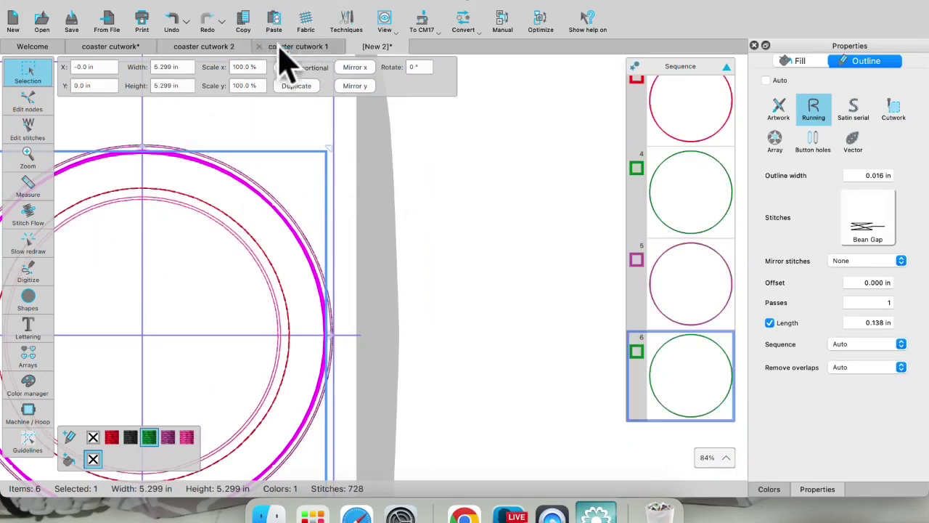
pyautogui.click(771, 489)
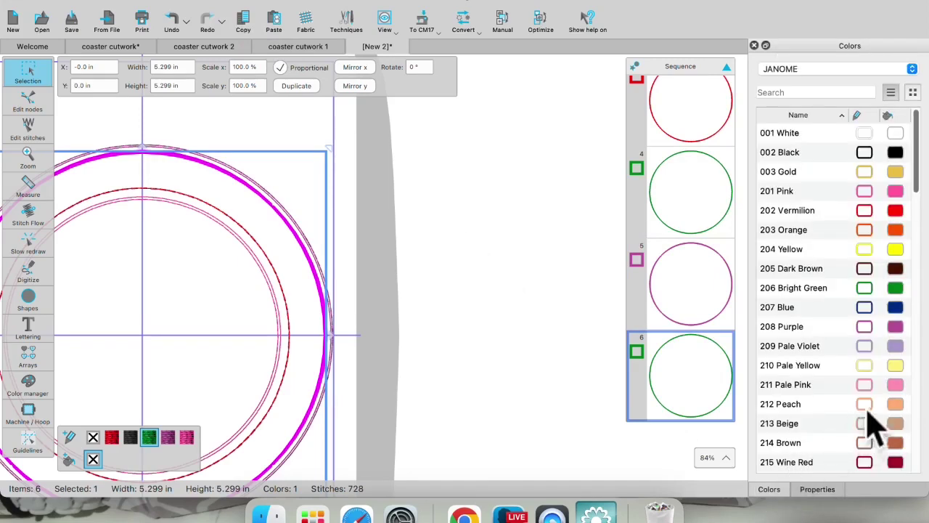
pyautogui.click(865, 462)
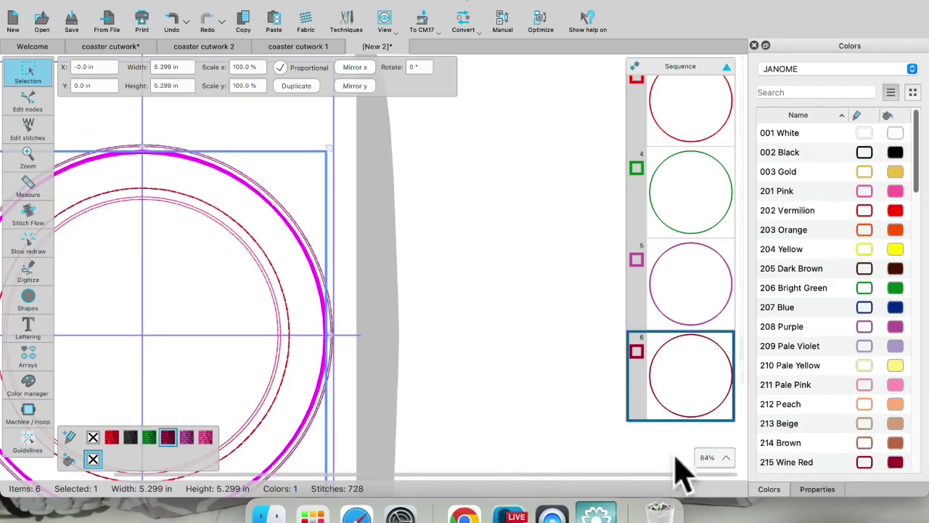
# - Apply the J086 stitch pattern to the wine red circle's running outline and set its stitch length to 5.0 mm
pyautogui.click(821, 490)
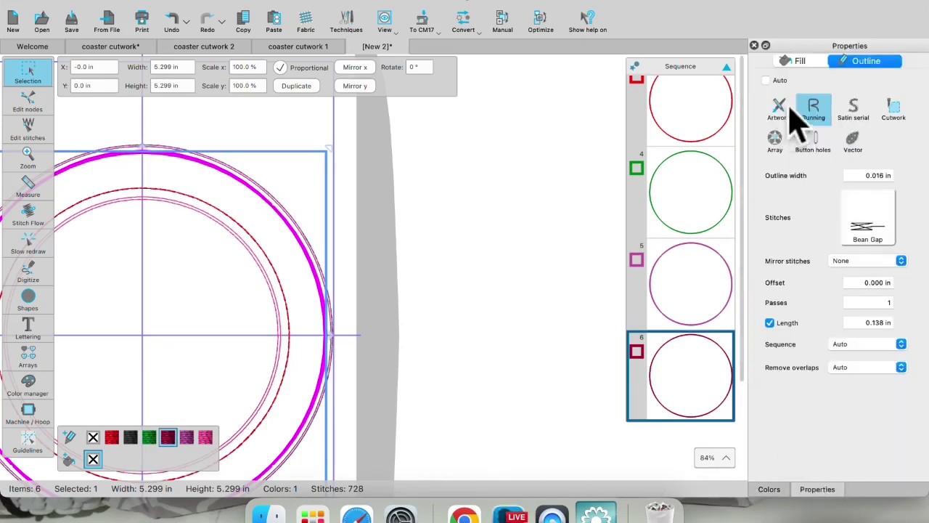
pyautogui.click(864, 223)
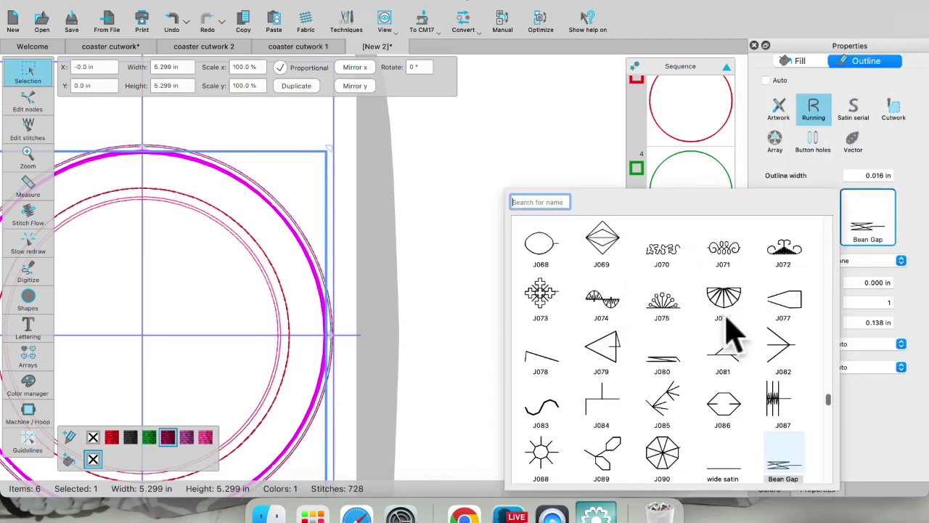
pyautogui.scroll(-3, 626, 389)
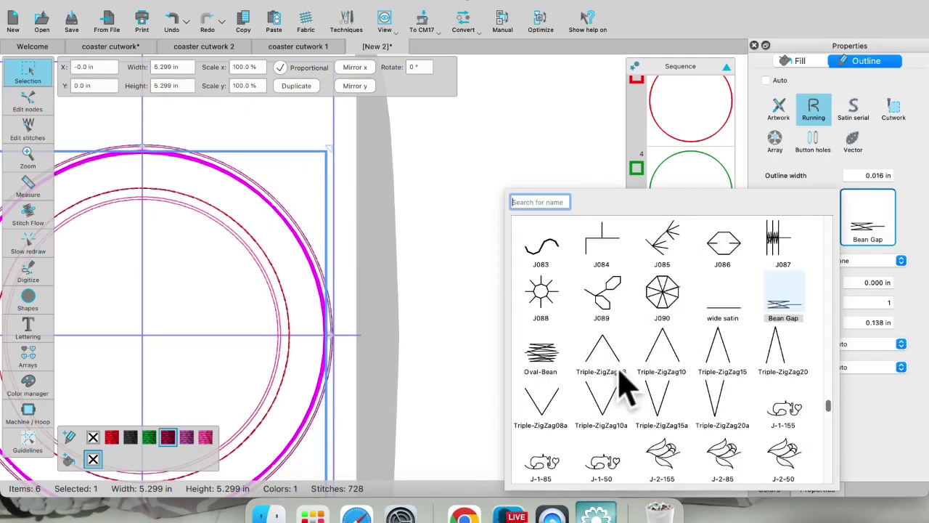
pyautogui.click(715, 244)
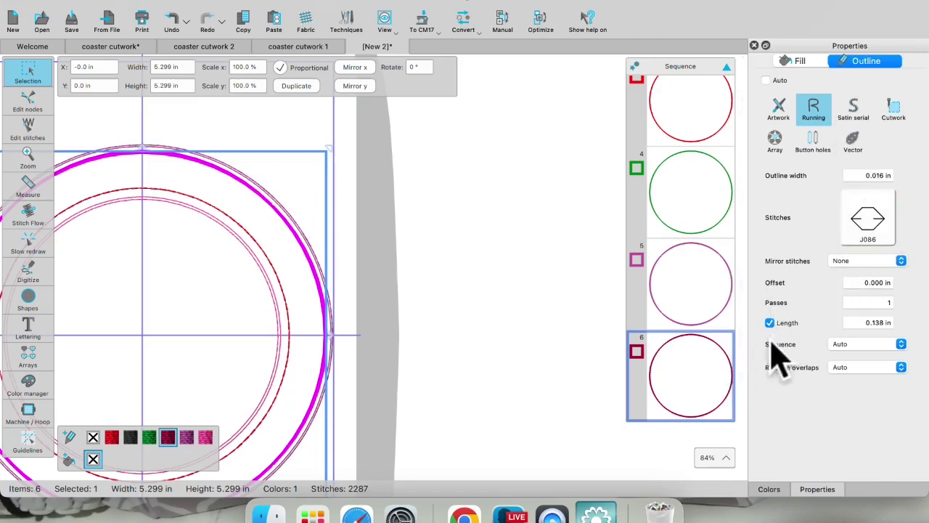
pyautogui.click(878, 322)
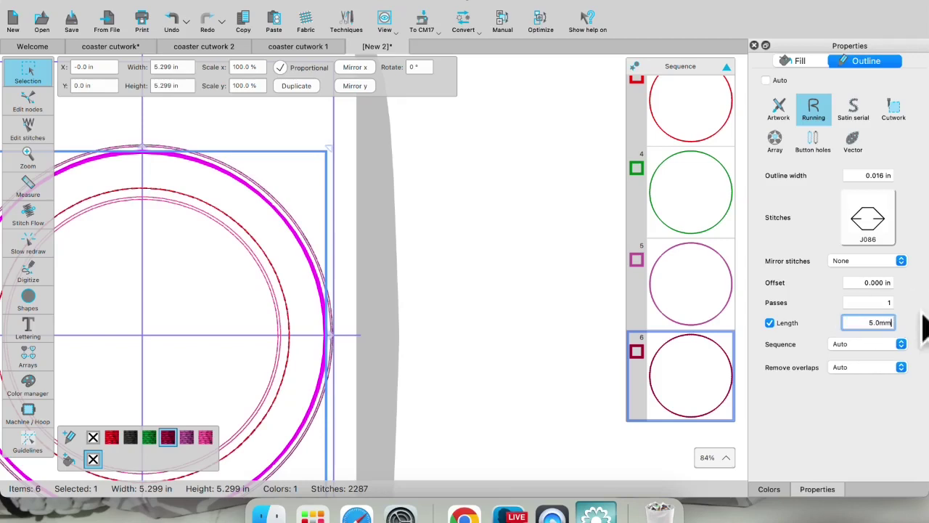
pyautogui.press('Return')
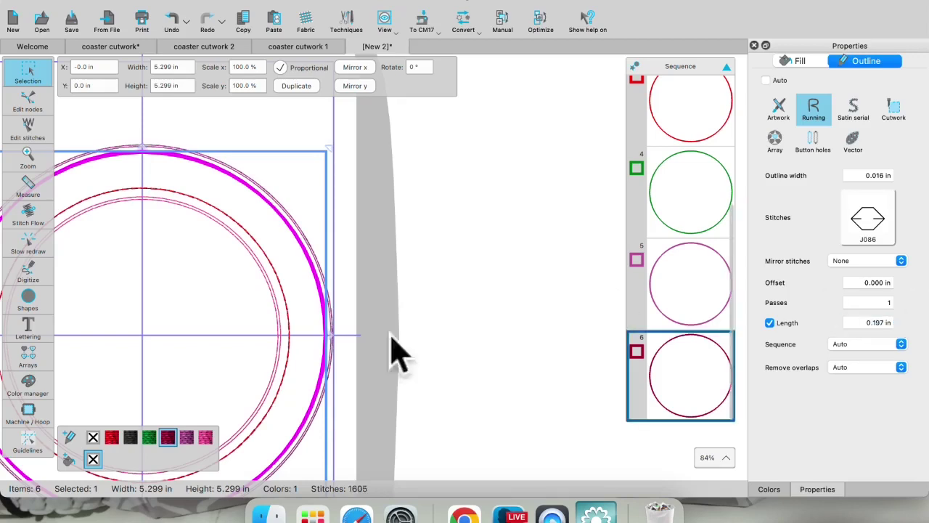
# - Scale the wine red circle proportionally to 90%, then scale the result by 105%
pyautogui.scroll(5, 299, 333)
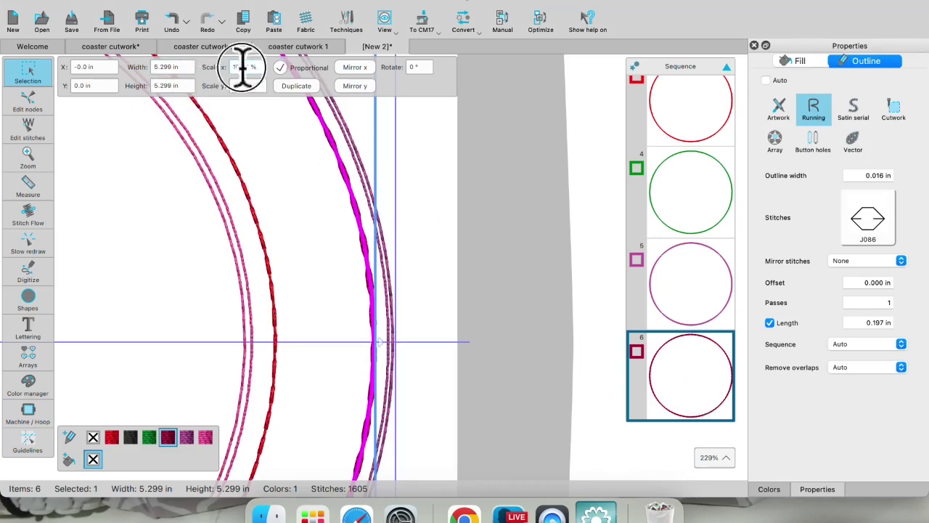
pyautogui.moveTo(246, 67); pyautogui.dragTo(196, 73)
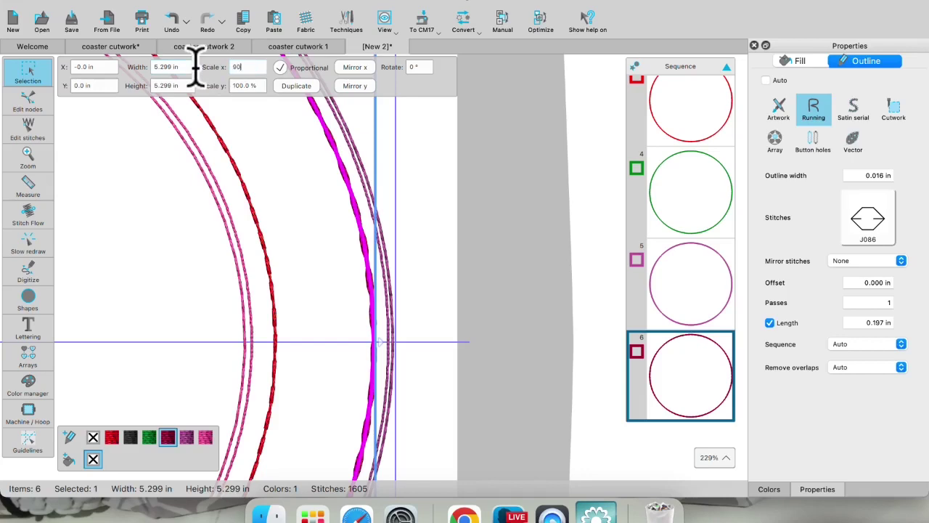
pyautogui.write('90')
pyautogui.press('Return')
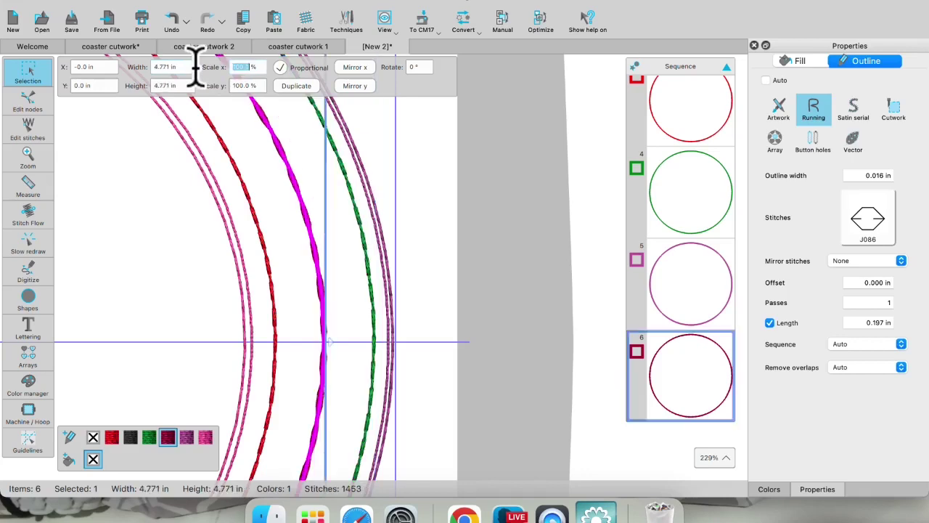
pyautogui.click(243, 67)
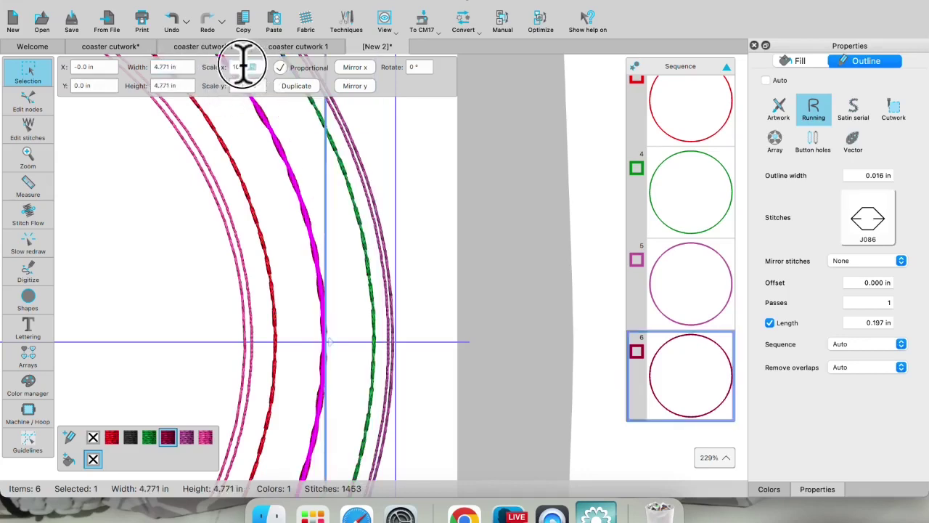
pyautogui.moveTo(243, 67); pyautogui.dragTo(228, 67)
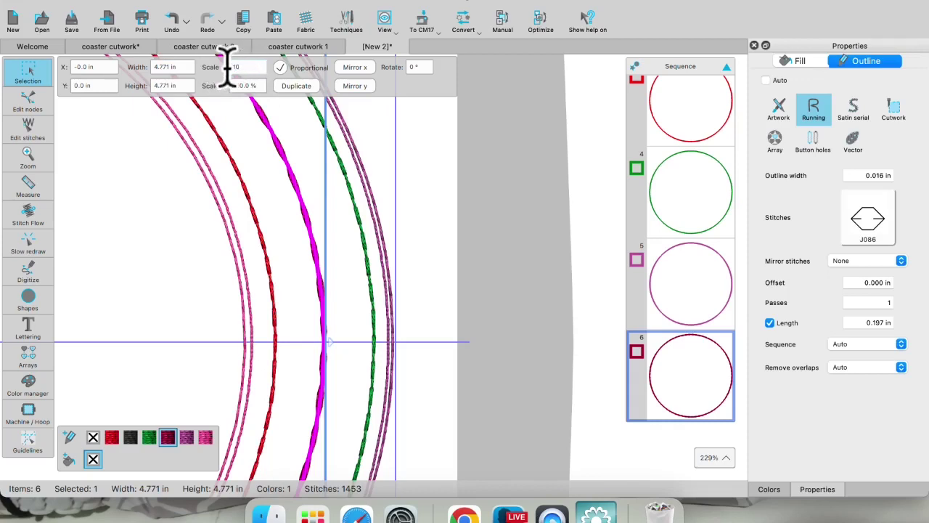
pyautogui.write('105')
pyautogui.press('Return')
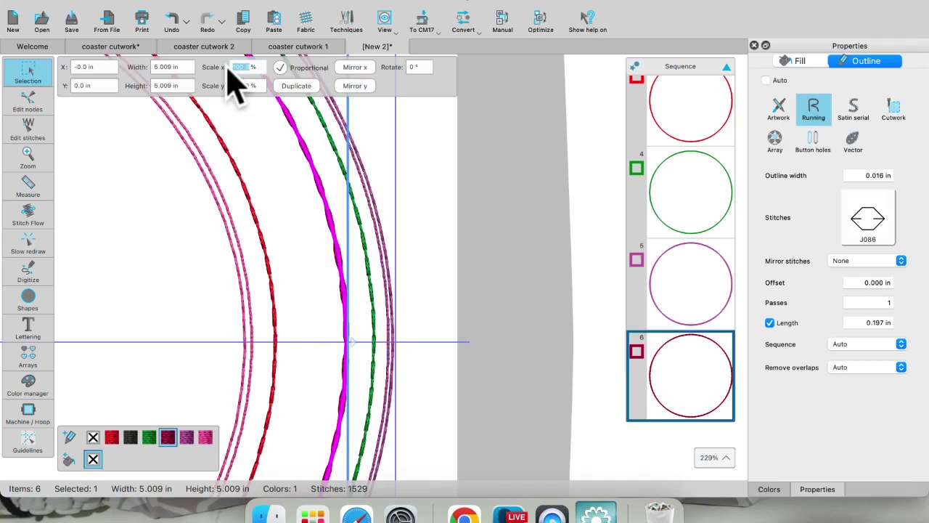
# - Set the wine red circle's outline width to 0.118 in and deselect it to view the widened pattern
pyautogui.click(301, 234)
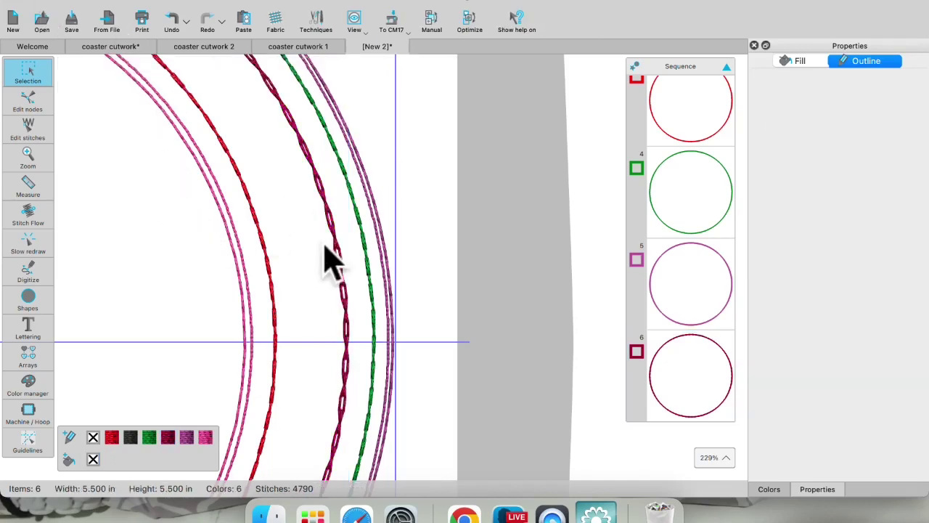
pyautogui.scroll(3, 355, 307)
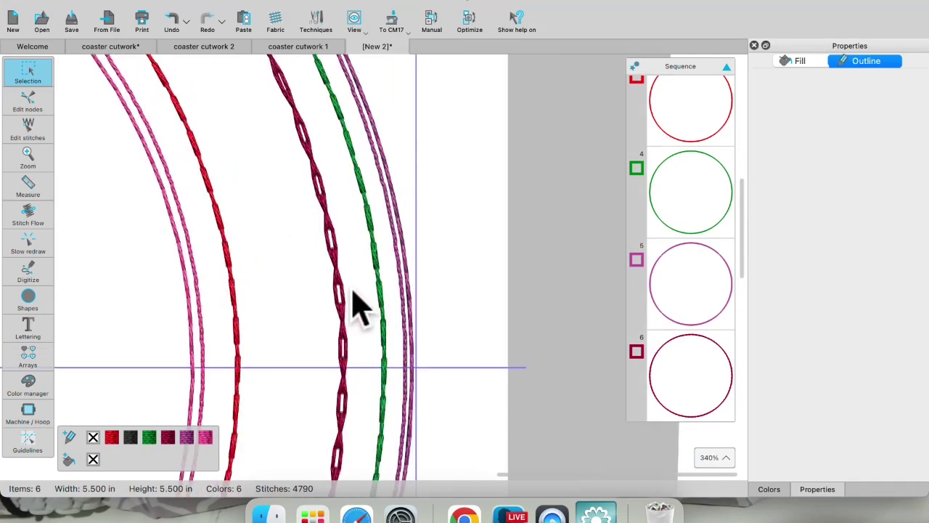
pyautogui.scroll(1, 348, 294)
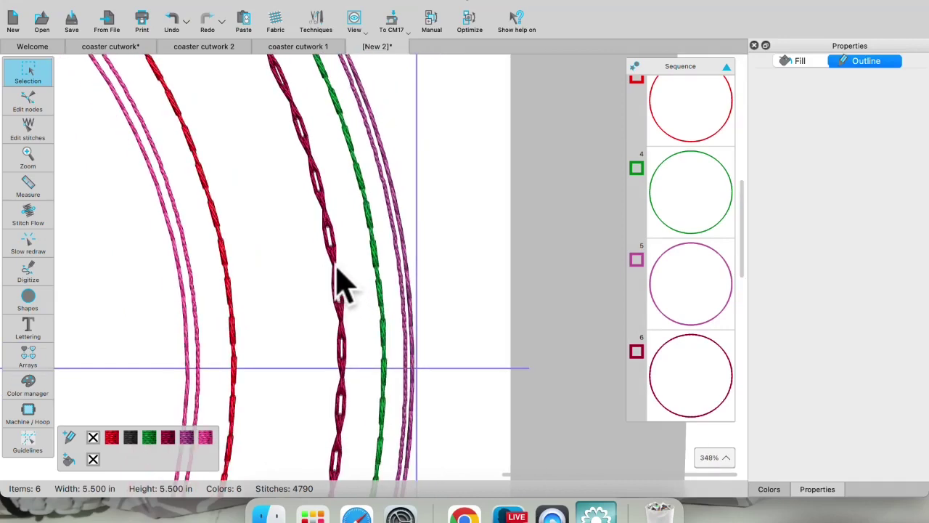
pyautogui.click(335, 268)
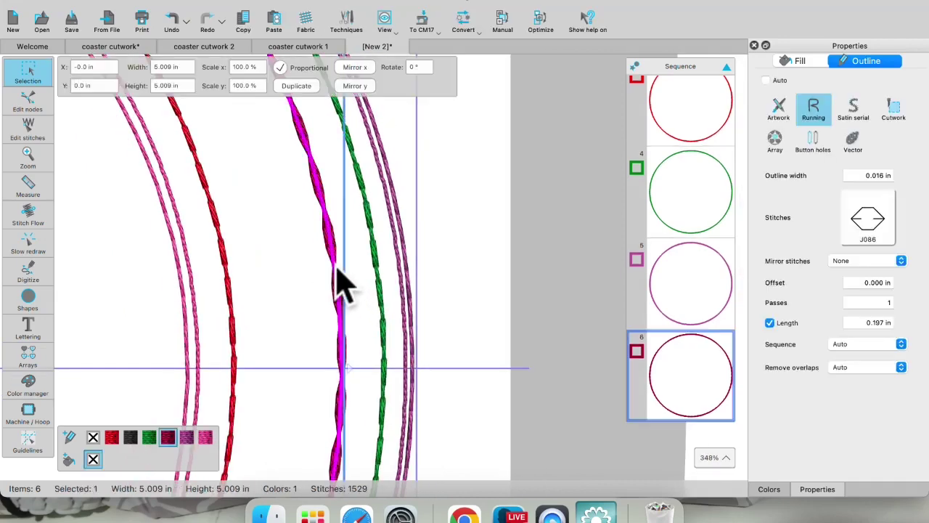
pyautogui.click(872, 176)
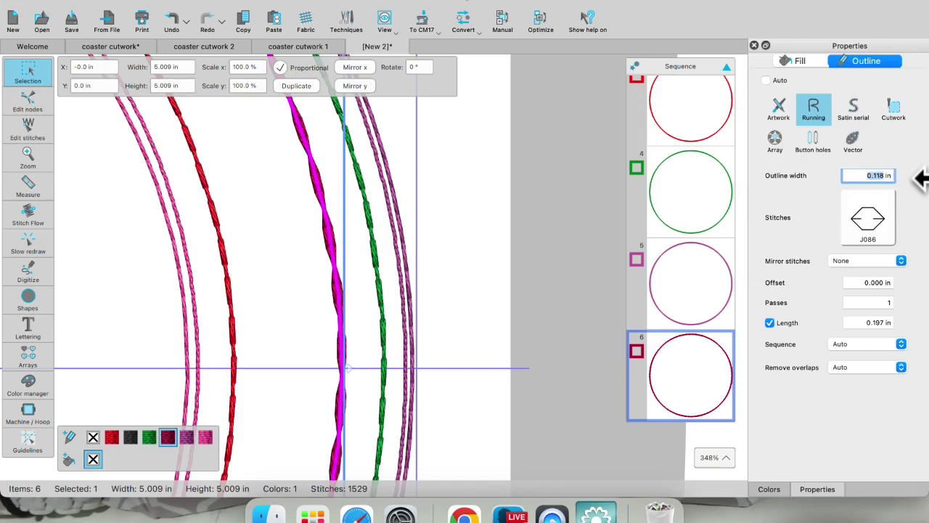
pyautogui.press('Return')
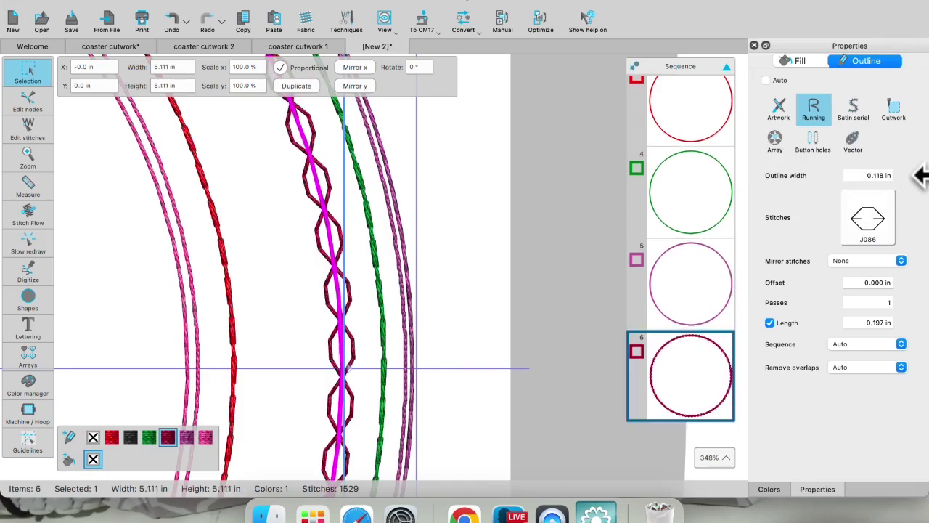
pyautogui.click(428, 202)
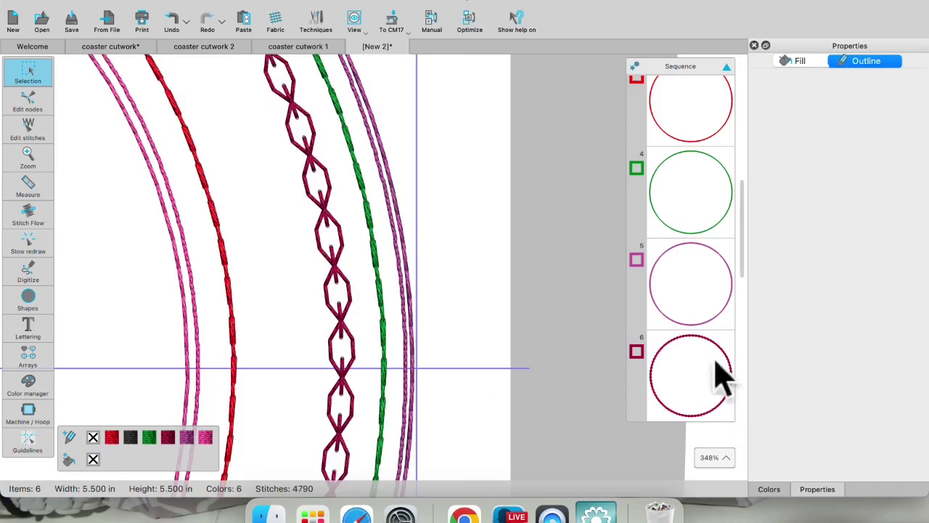
# - Move the wine red decorative circle ahead of the green bean-stitch circle in the stitching sequence, and clear the selection
pyautogui.click(694, 382)
pyautogui.moveTo(693, 381); pyautogui.dragTo(698, 195)
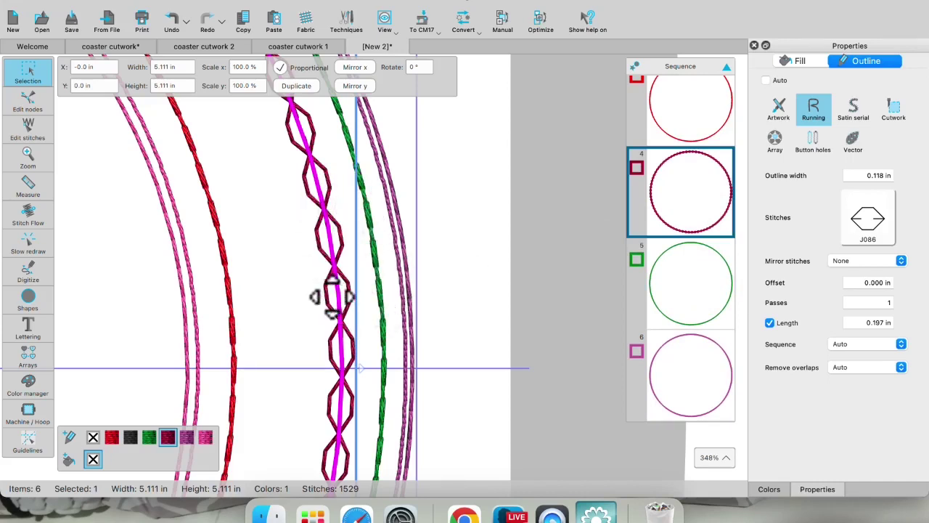
pyautogui.scroll(-5, 334, 304)
pyautogui.click(239, 290)
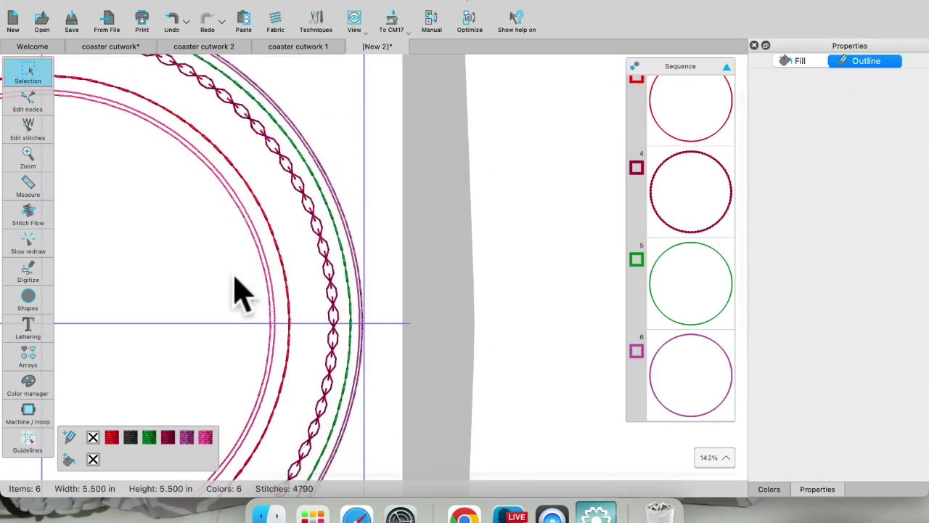
# - Save the finished coaster design as "coaster deco" in Draw format in the AD Live 6 15 23 folder
pyautogui.scroll(-3, 234, 298)
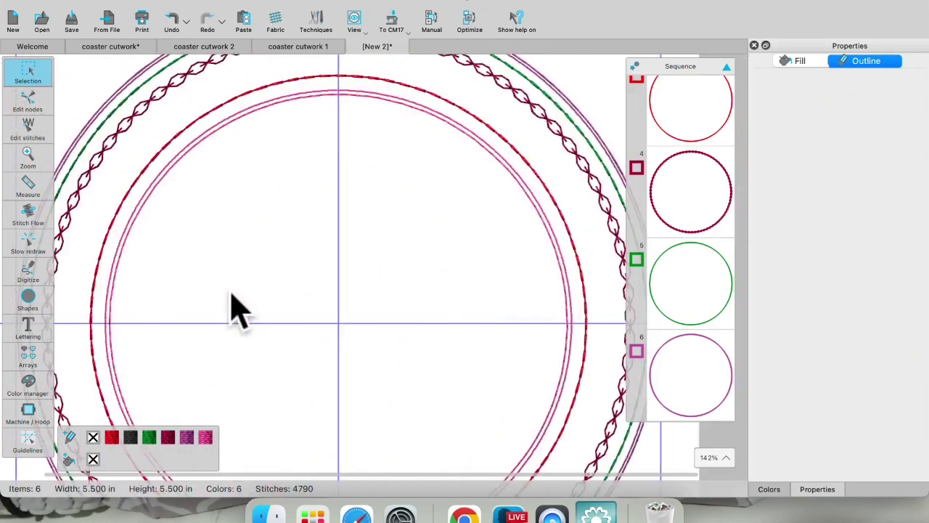
pyautogui.scroll(-1, 243, 305)
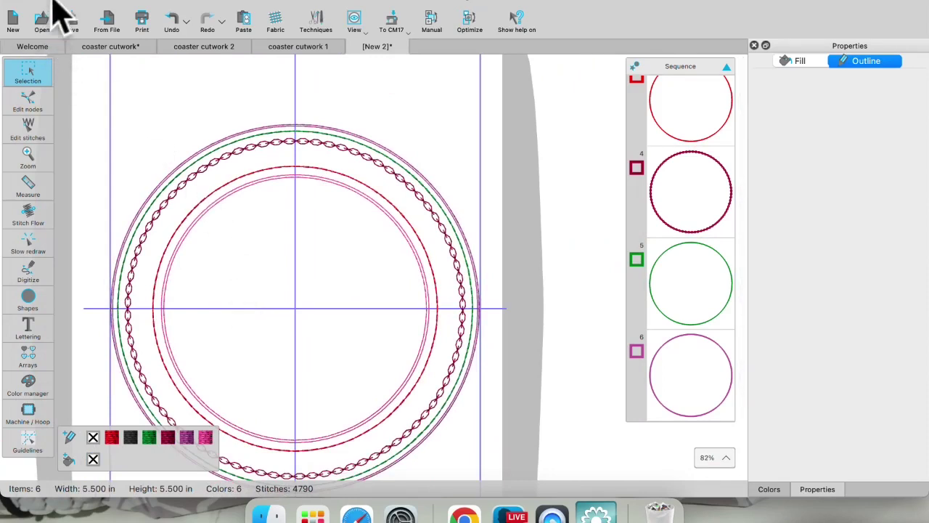
pyautogui.click(91, 2)
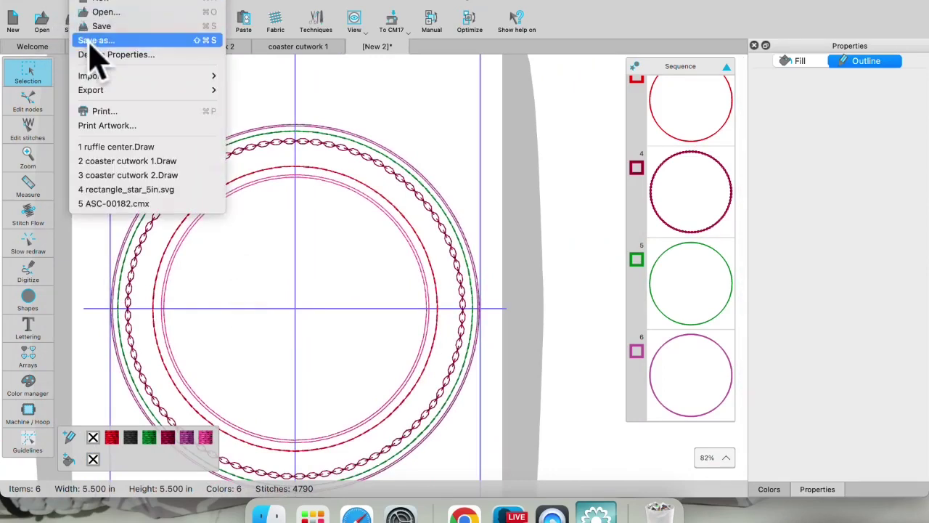
pyautogui.click(91, 41)
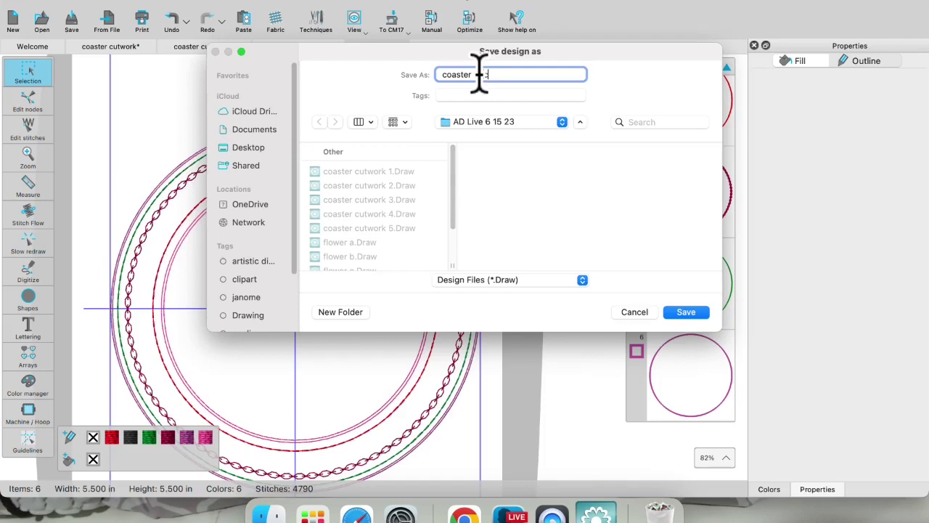
pyautogui.click(686, 312)
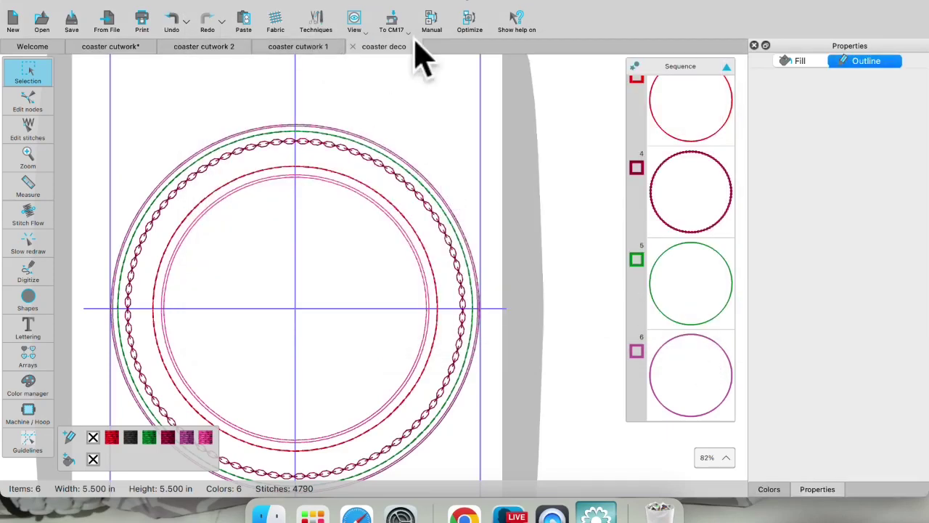
# - Center the design to the hoop and switch to the Janome MC9850 machine with the 6.69x7.87 in RE20a hoop
pyautogui.click(395, 33)
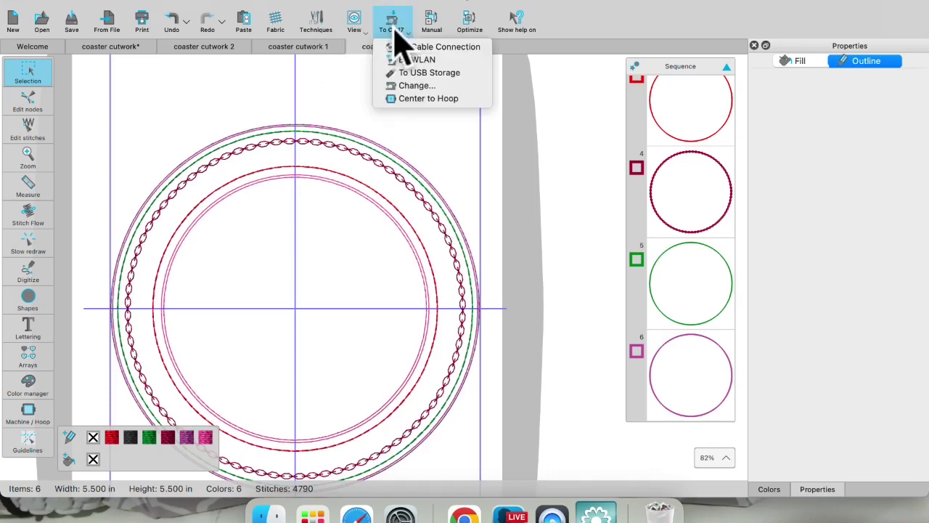
pyautogui.click(428, 98)
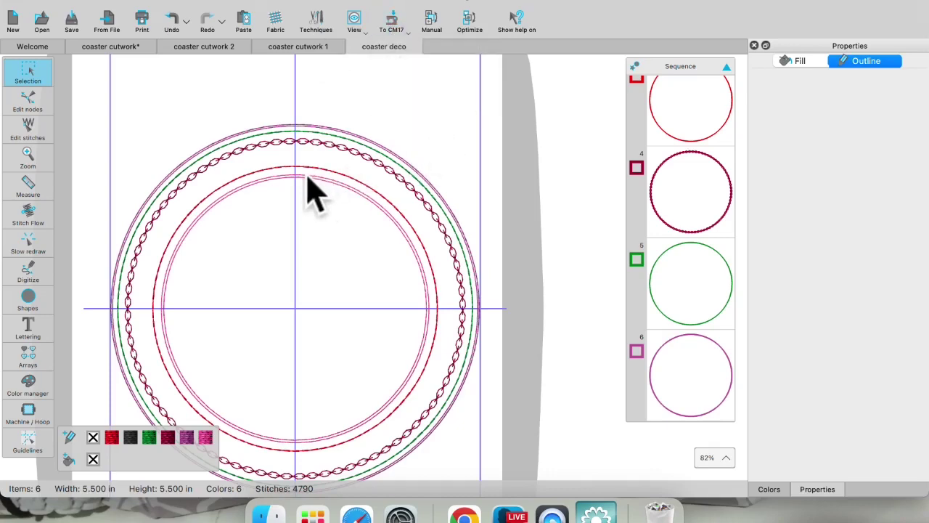
pyautogui.click(390, 26)
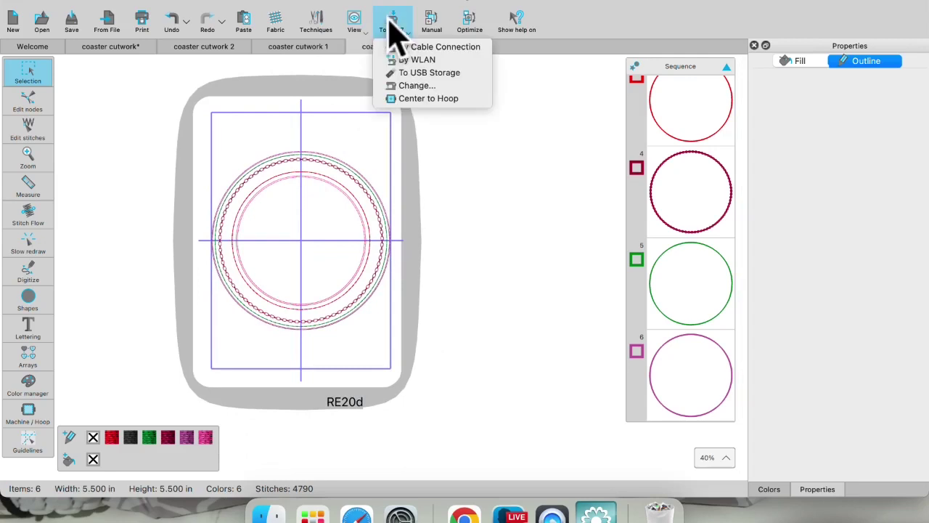
pyautogui.click(420, 85)
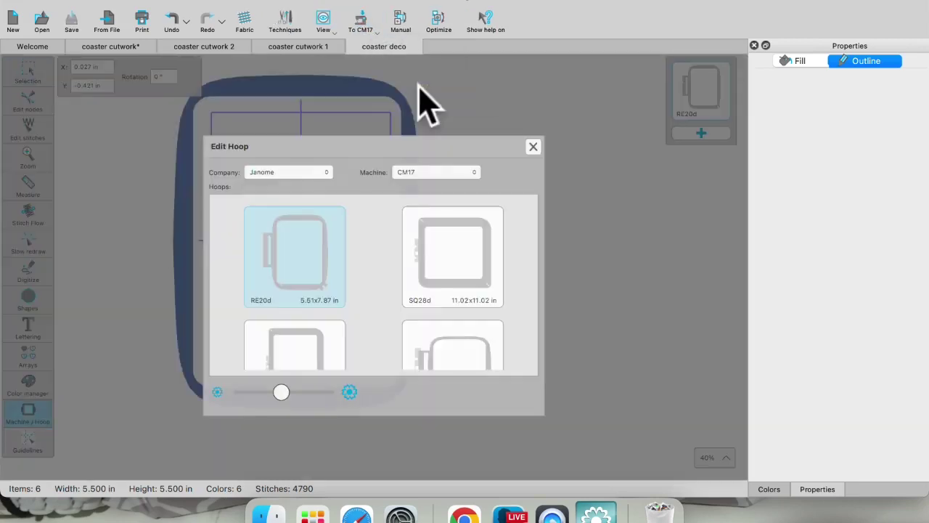
pyautogui.click(328, 172)
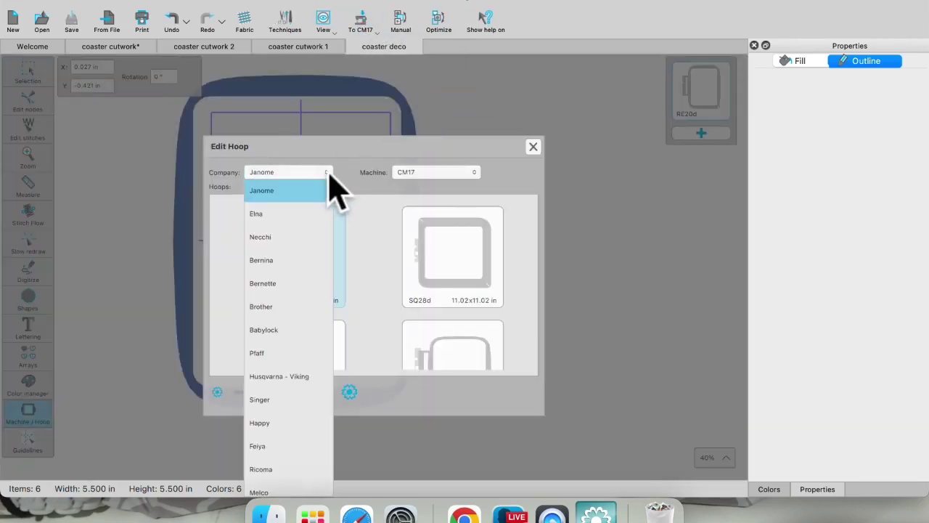
pyautogui.click(472, 172)
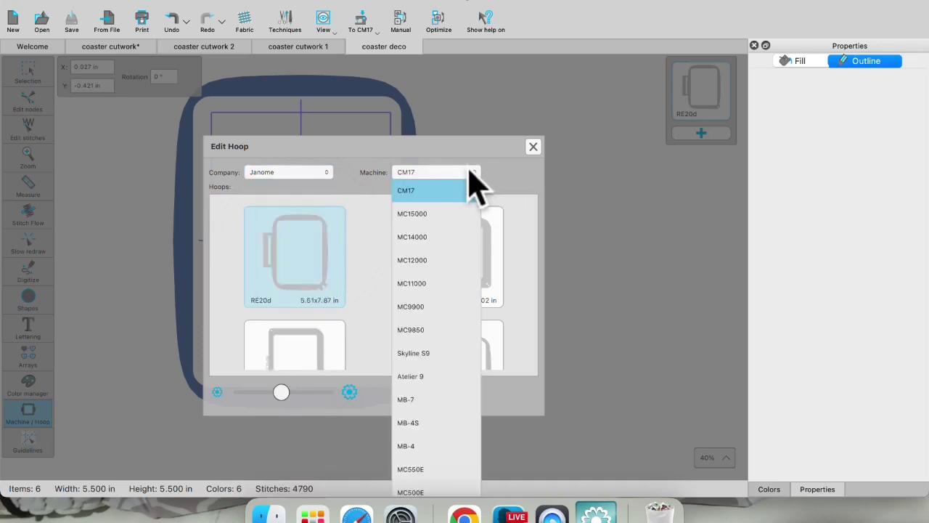
pyautogui.click(432, 329)
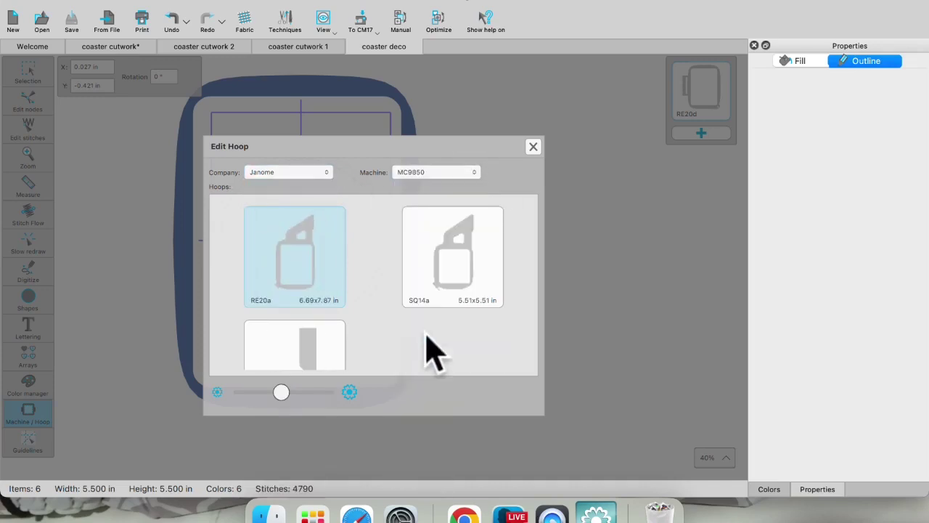
pyautogui.doubleClick(288, 247)
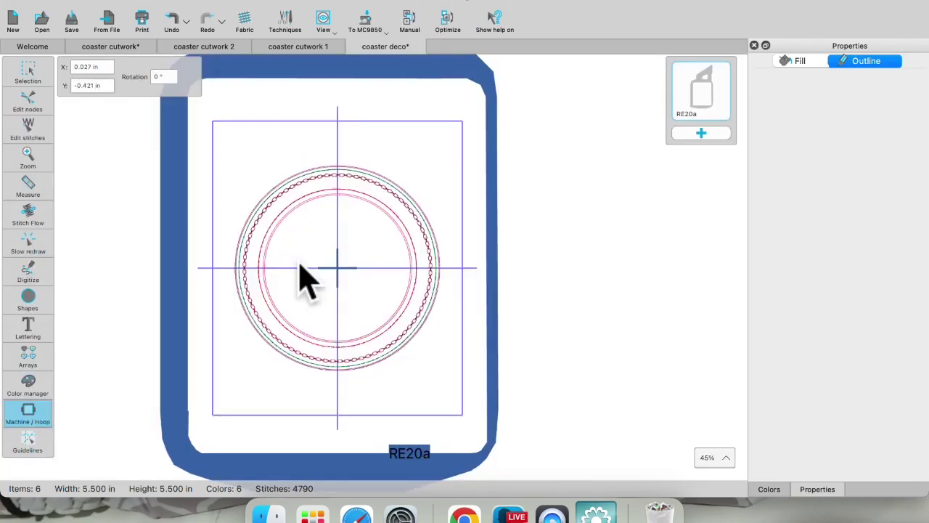
pyautogui.click(26, 82)
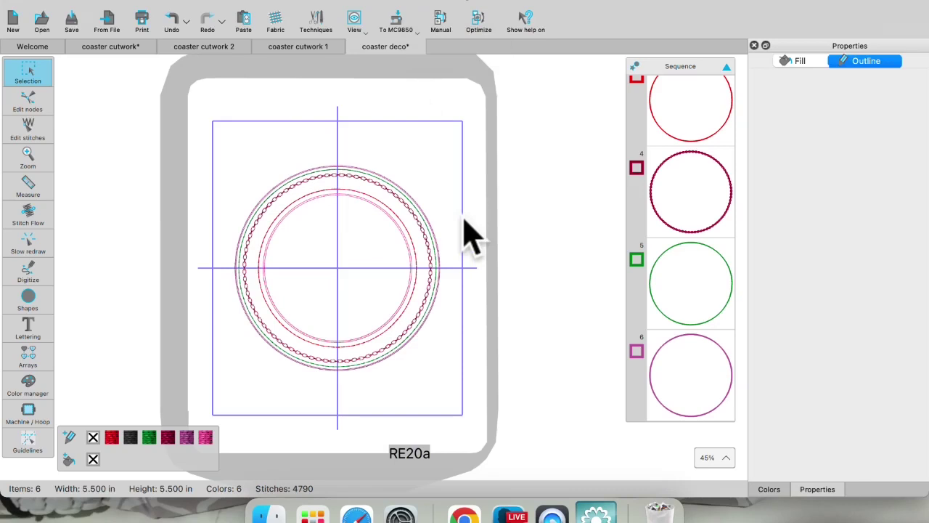
# - Save a JEF Generic copy of the design as "coaster deco sm", accepting the cutwork compatibility warning
pyautogui.click(87, 1)
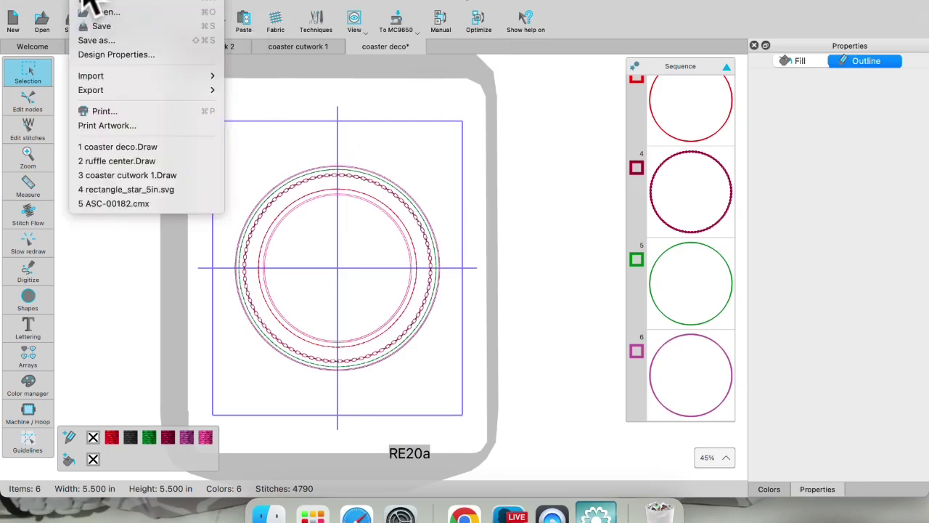
pyautogui.click(95, 40)
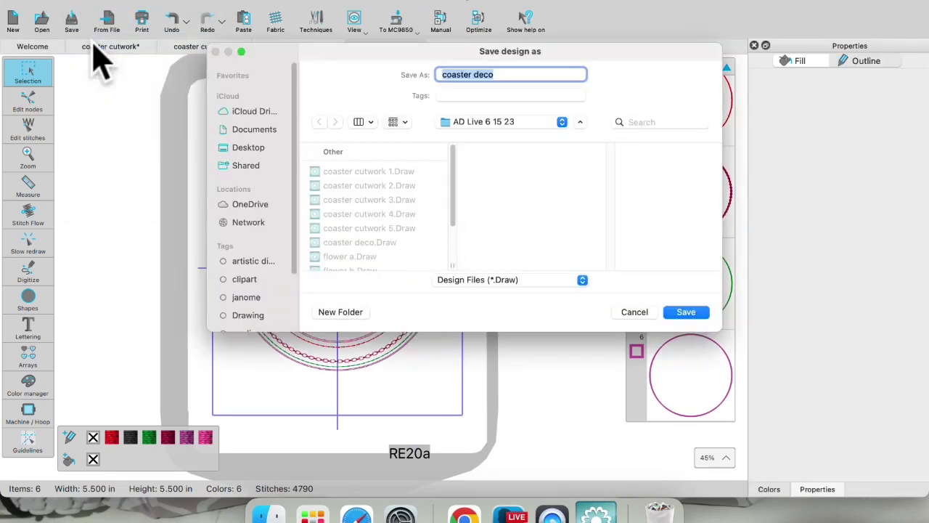
pyautogui.click(581, 281)
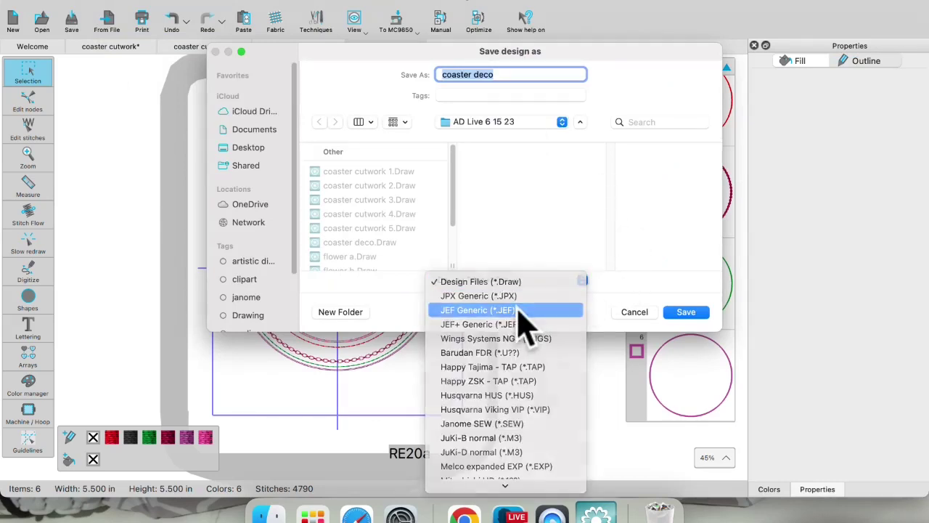
pyautogui.click(479, 311)
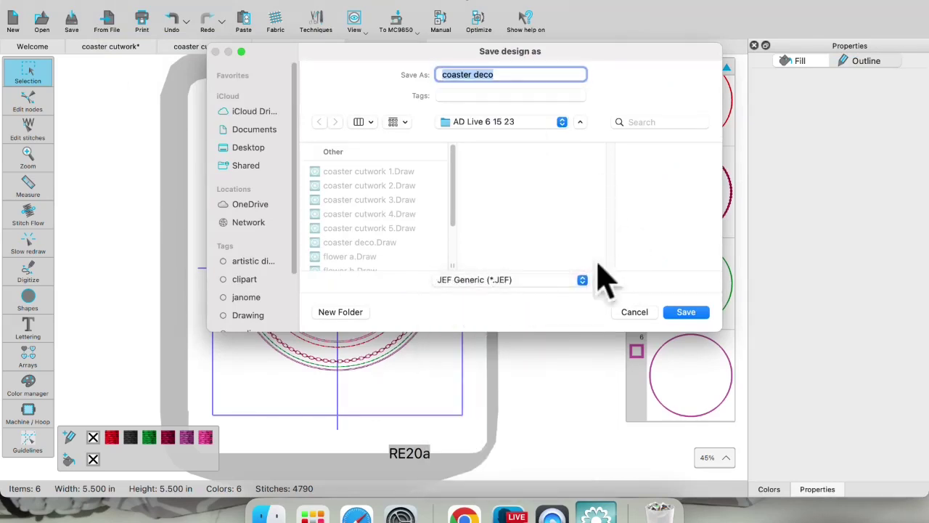
pyautogui.click(501, 74)
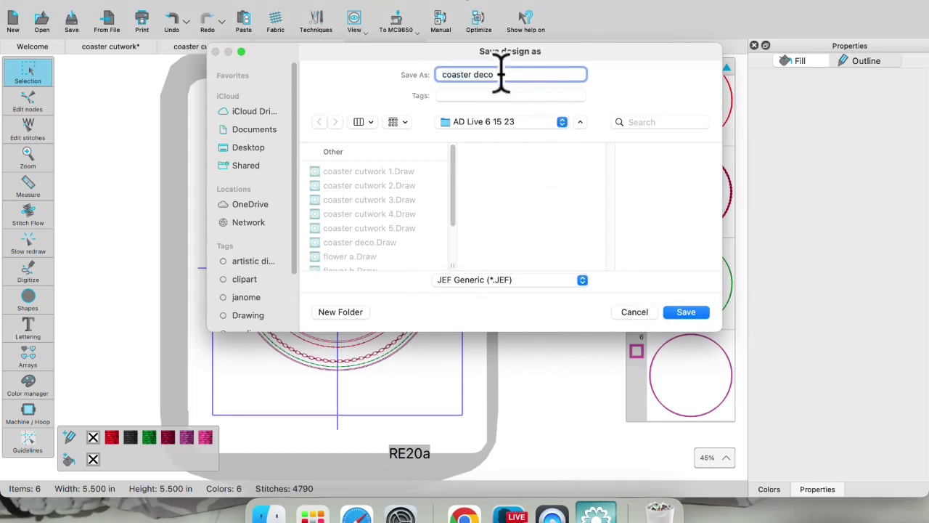
pyautogui.write('sm')
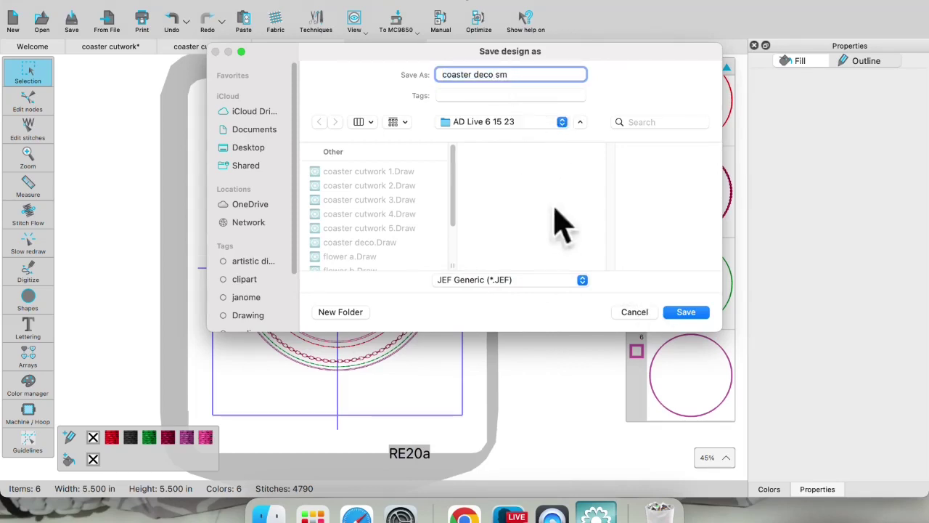
pyautogui.click(686, 311)
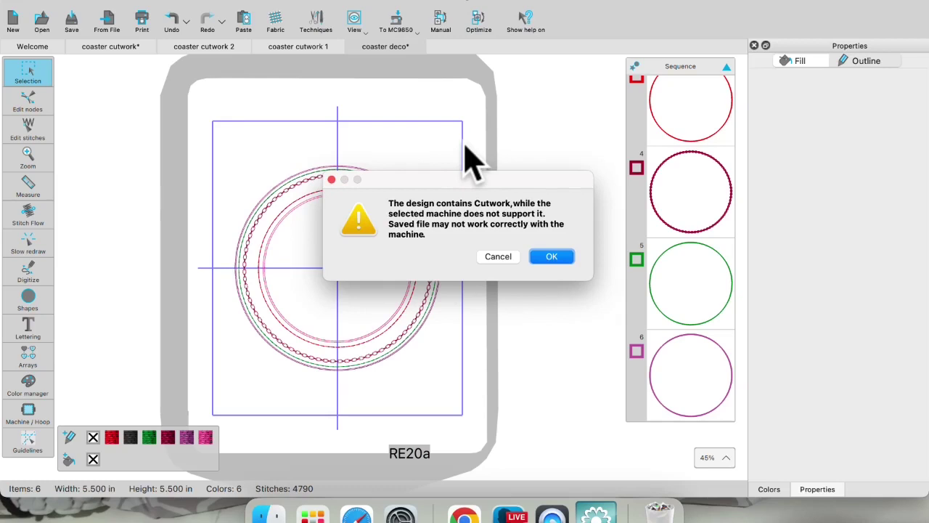
pyautogui.click(555, 258)
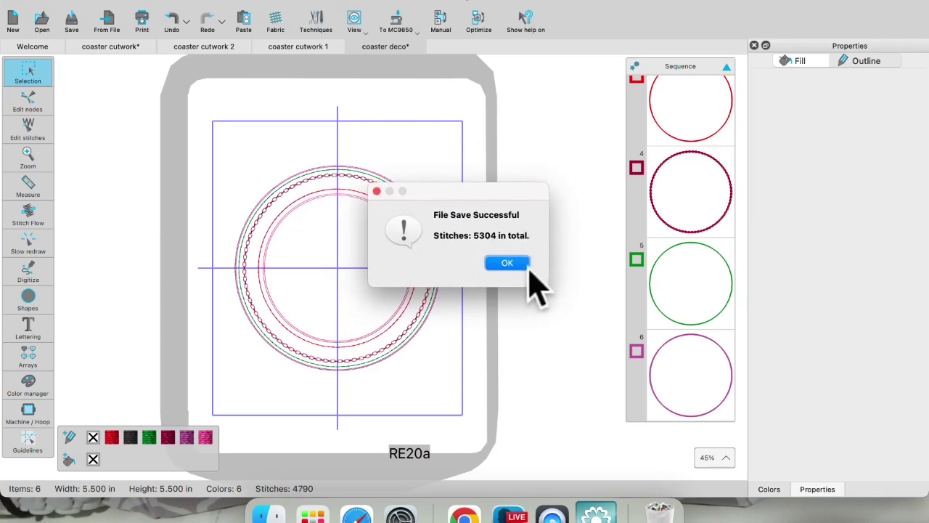
pyautogui.click(508, 265)
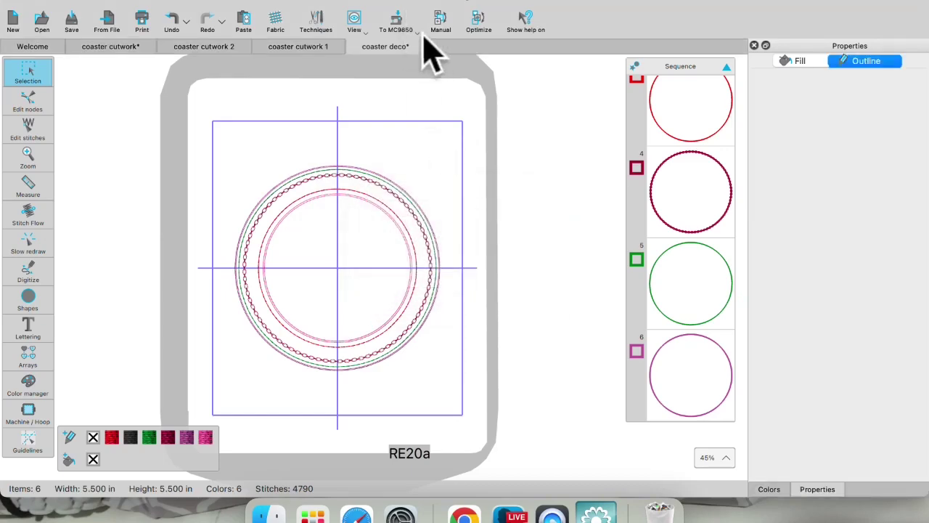
# - Print the coaster as a design-only template with center lines and sequence icons included
pyautogui.click(143, 22)
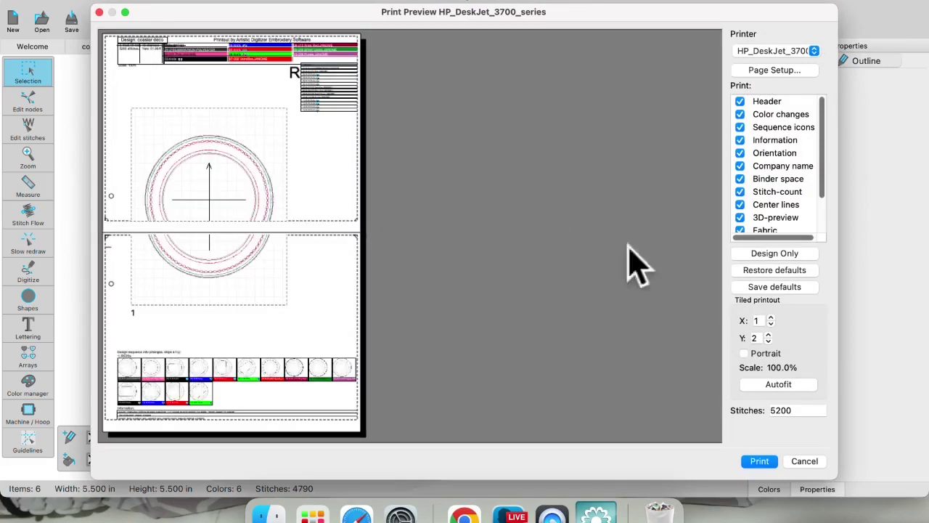
pyautogui.click(770, 256)
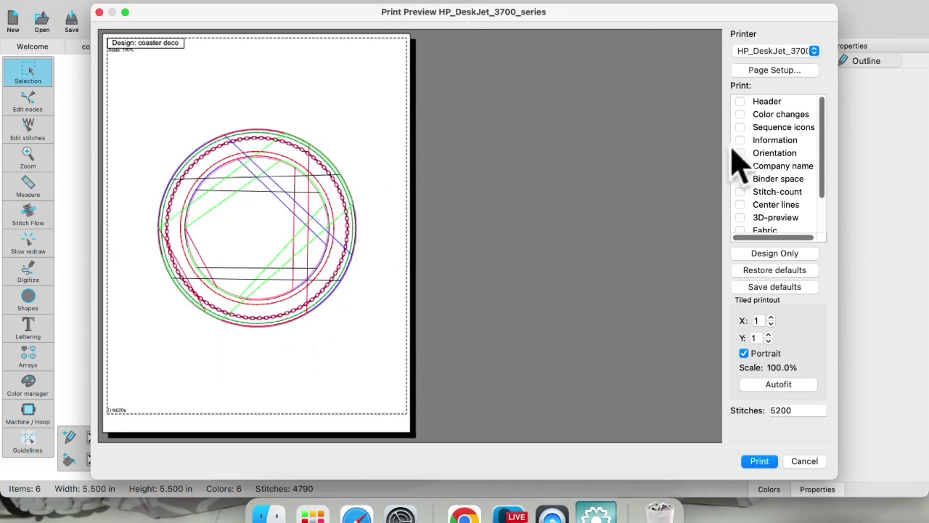
pyautogui.click(741, 206)
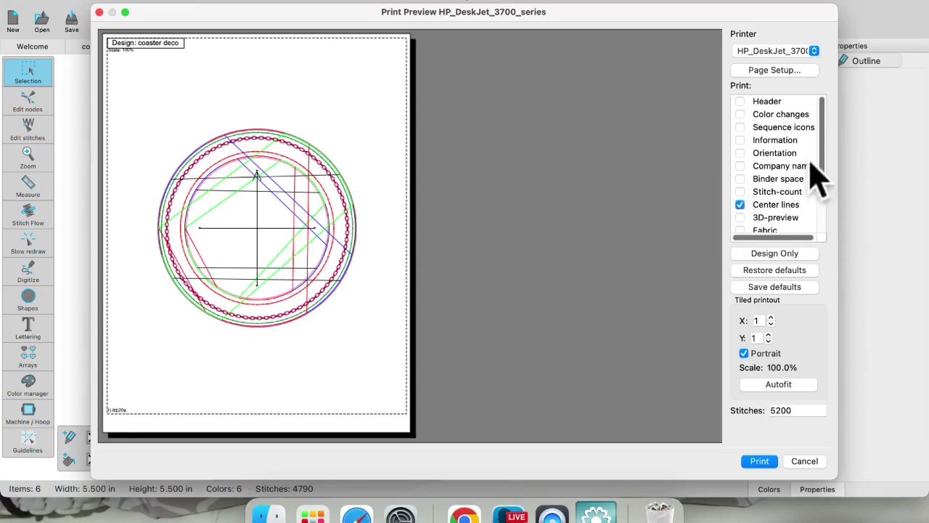
pyautogui.click(741, 128)
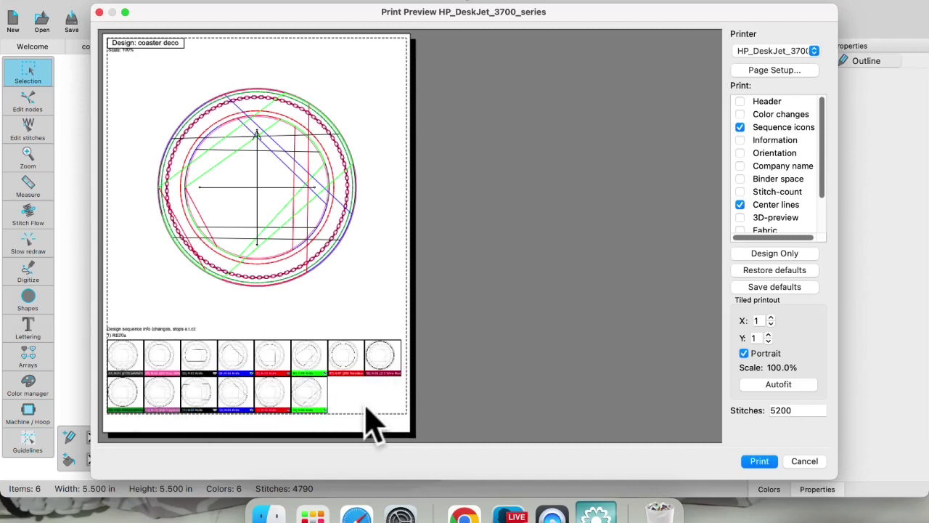
pyautogui.click(761, 463)
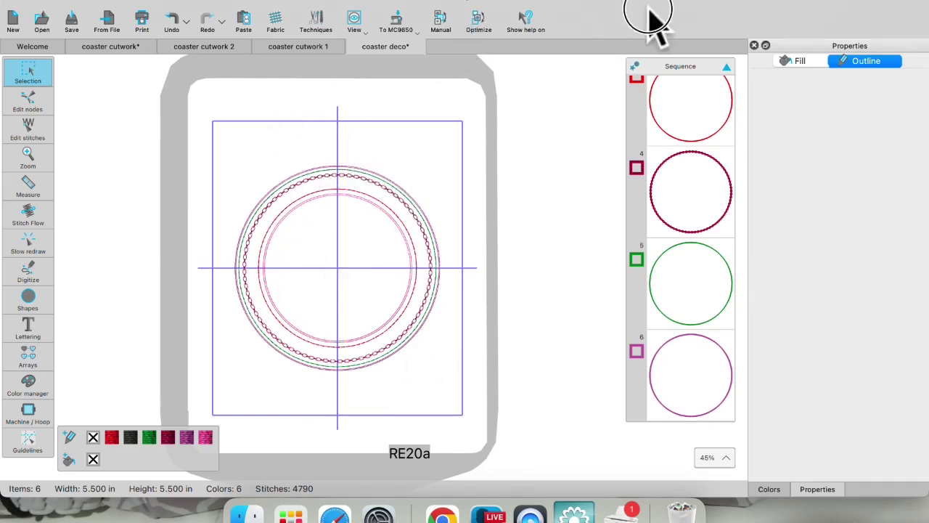
# - Change the target machine to the Janome CM17 with the RE20d hoop and return to the Selection tool
pyautogui.click(407, 25)
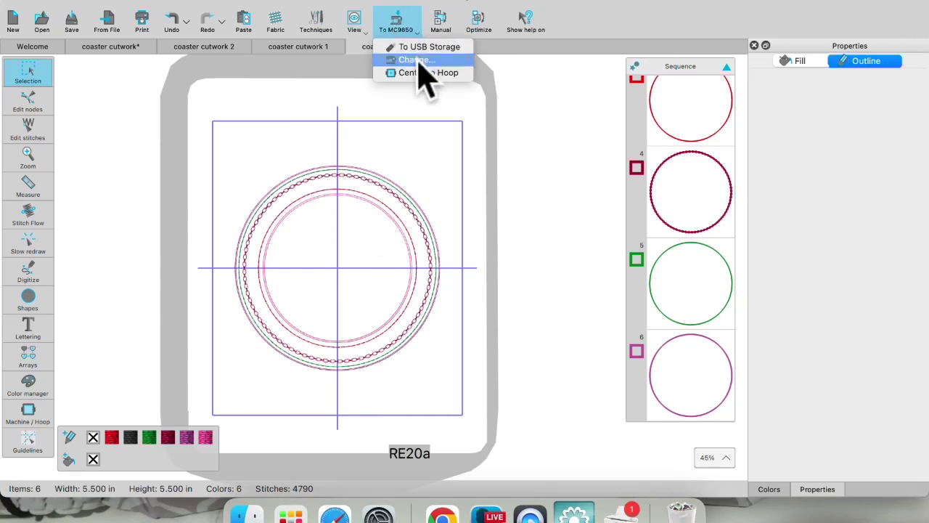
pyautogui.click(419, 63)
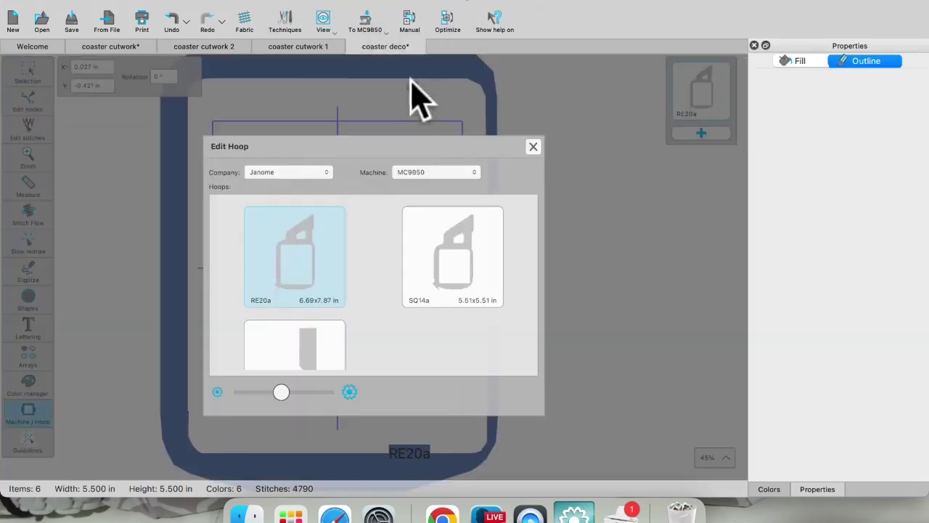
pyautogui.click(472, 172)
pyautogui.scroll(-3, 465, 239)
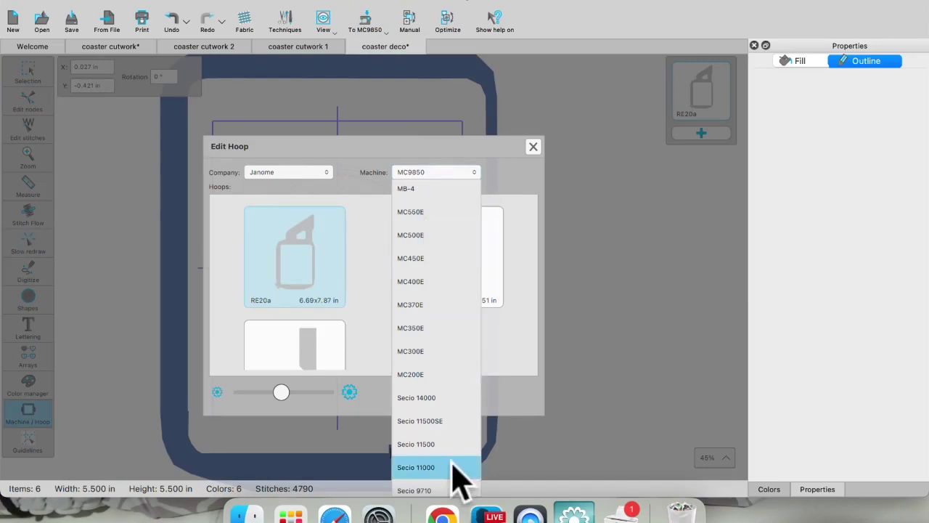
pyautogui.scroll(-5, 439, 353)
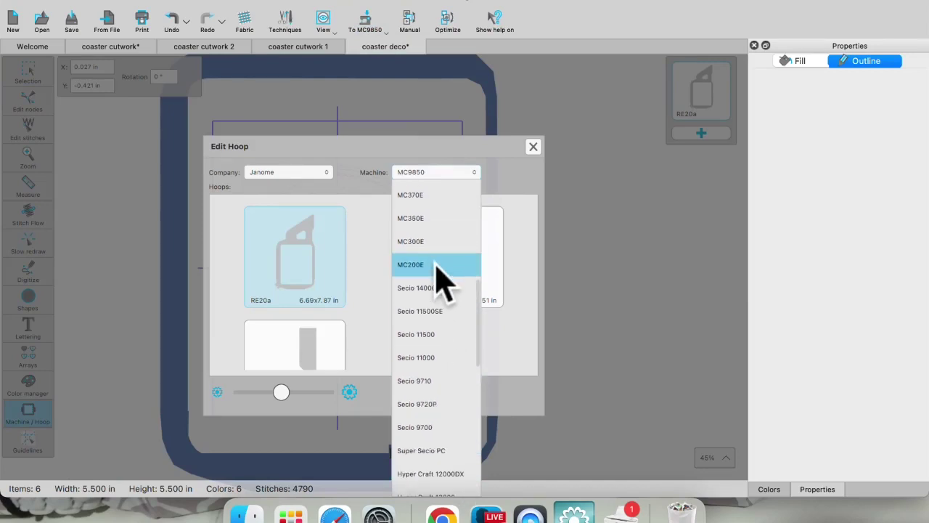
pyautogui.scroll(-5, 439, 269)
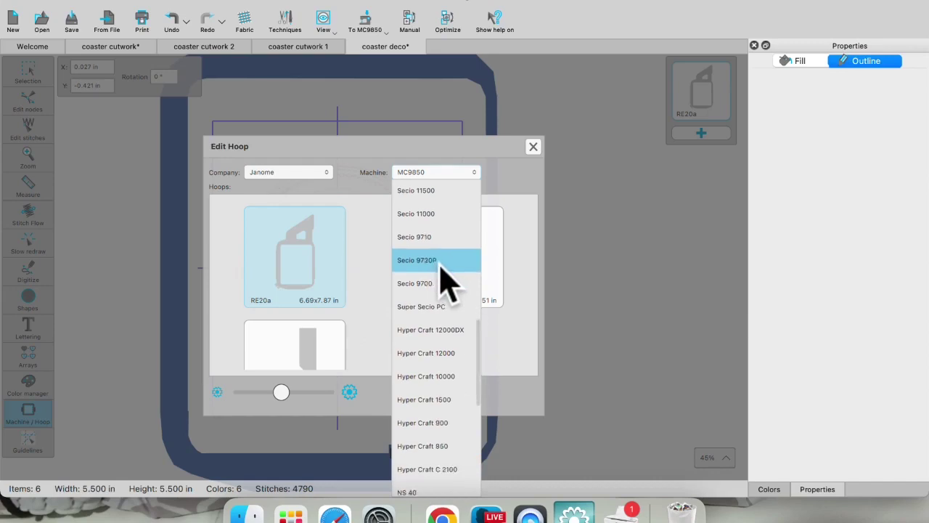
pyautogui.scroll(3, 452, 259)
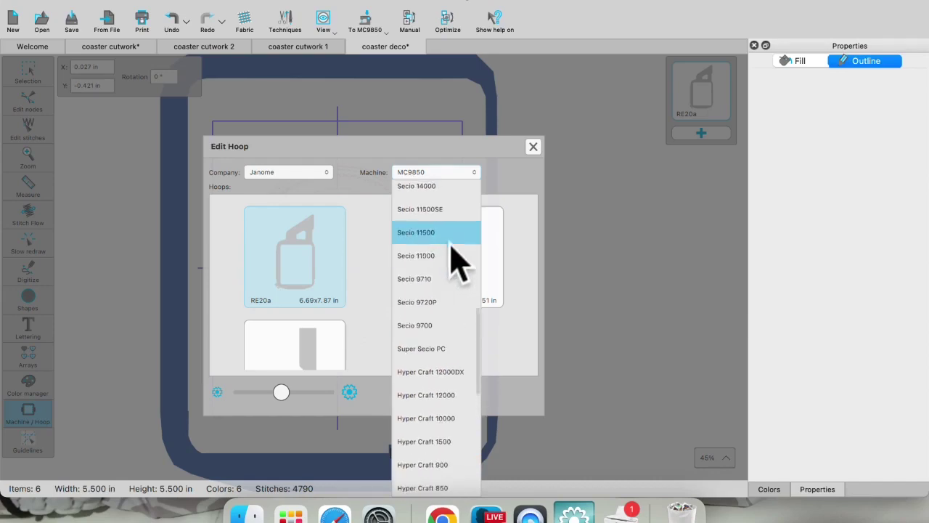
pyautogui.moveTo(484, 338); pyautogui.dragTo(465, 188)
pyautogui.click(420, 191)
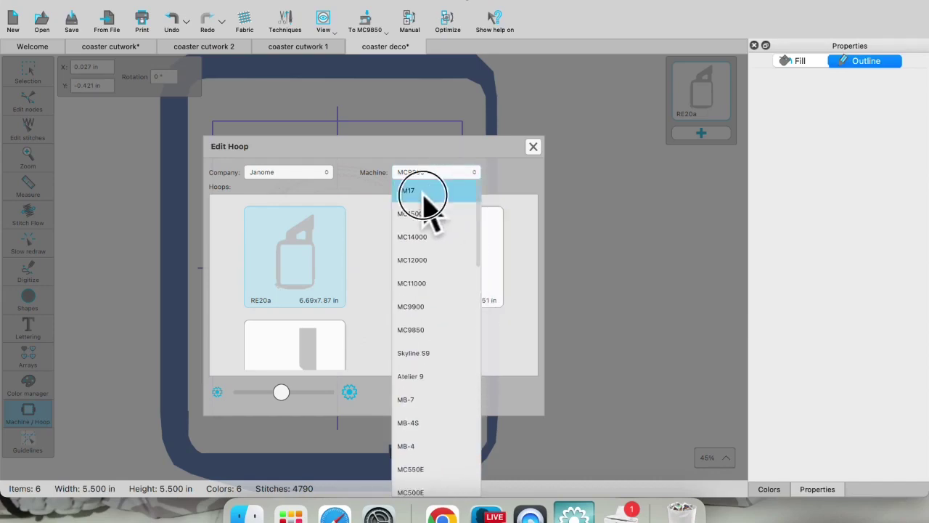
pyautogui.doubleClick(279, 258)
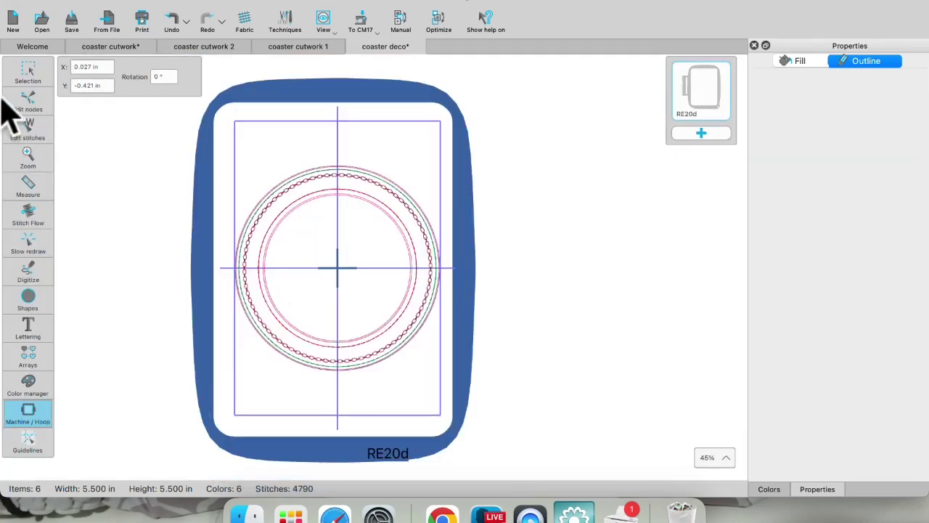
pyautogui.click(29, 74)
# - Send the coaster design by WLAN to the CM17's Ready to Sew location and close the transfer window
pyautogui.click(396, 25)
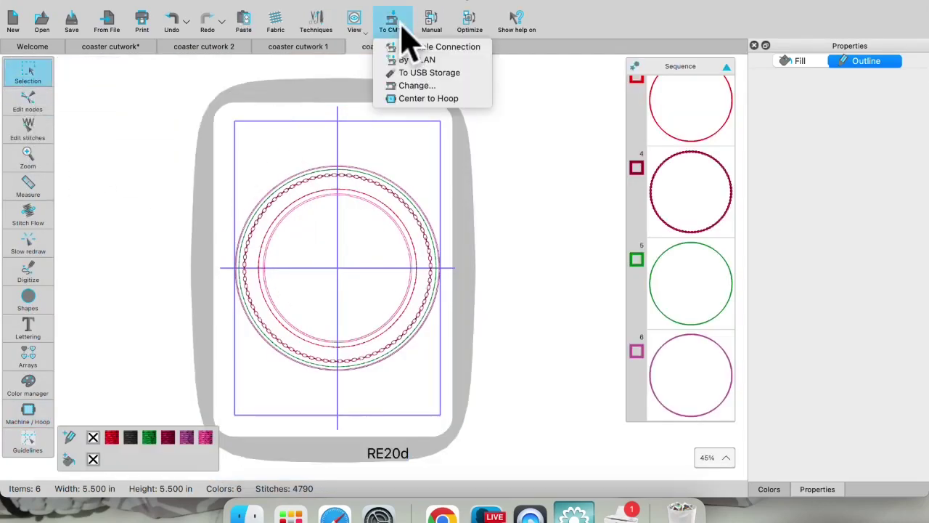
pyautogui.click(414, 60)
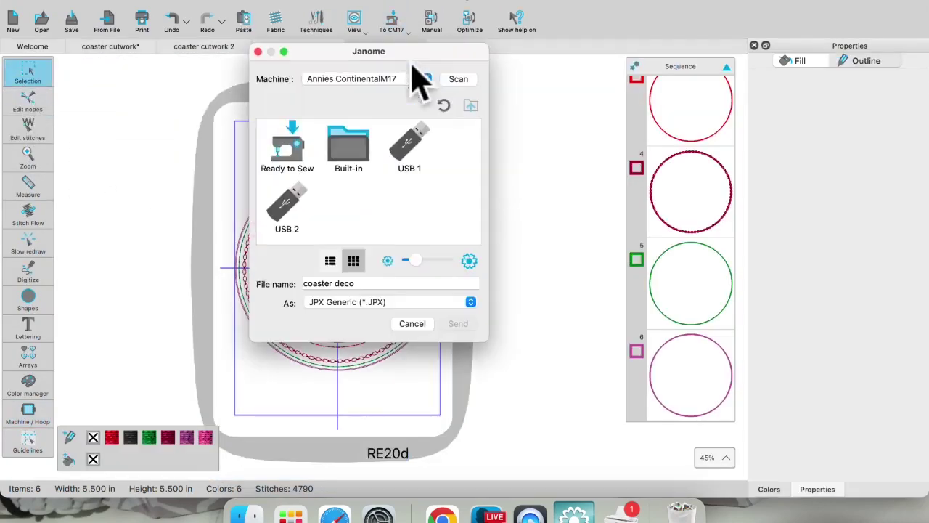
pyautogui.doubleClick(294, 161)
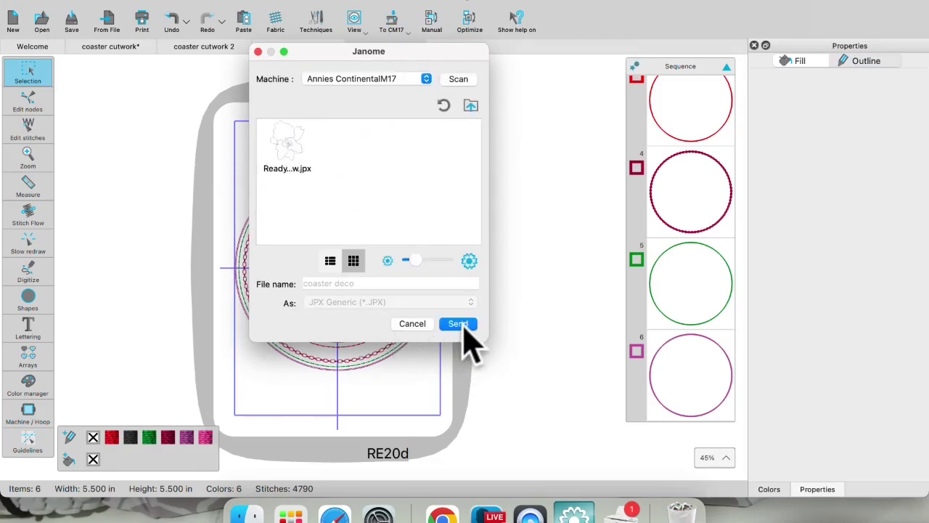
pyautogui.click(458, 324)
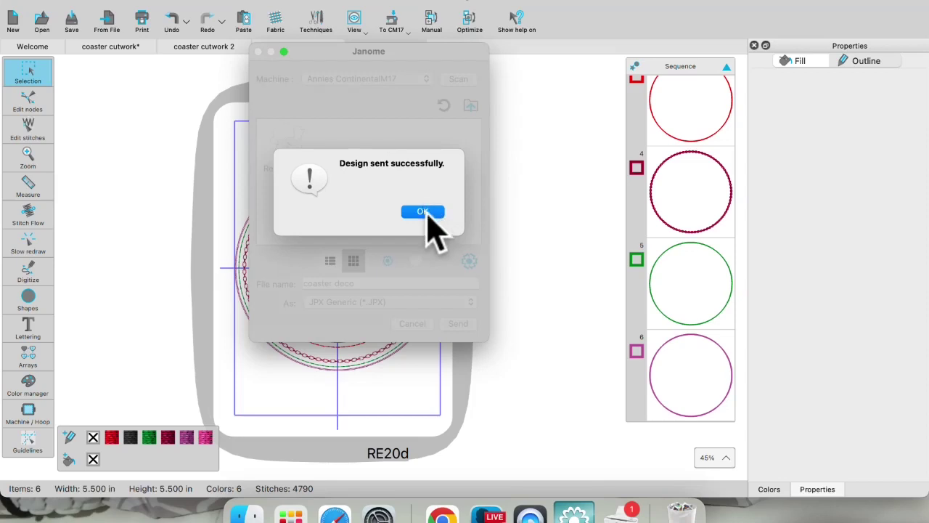
pyautogui.click(424, 212)
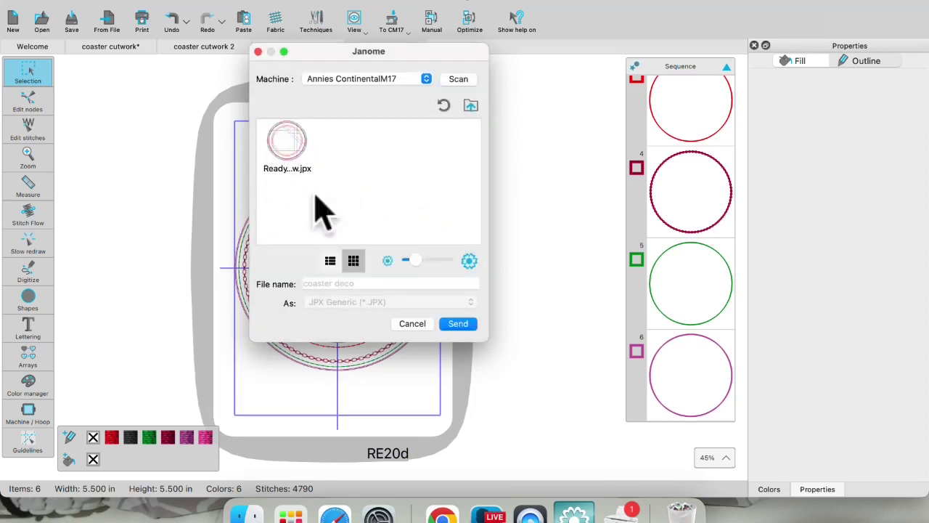
pyautogui.click(258, 52)
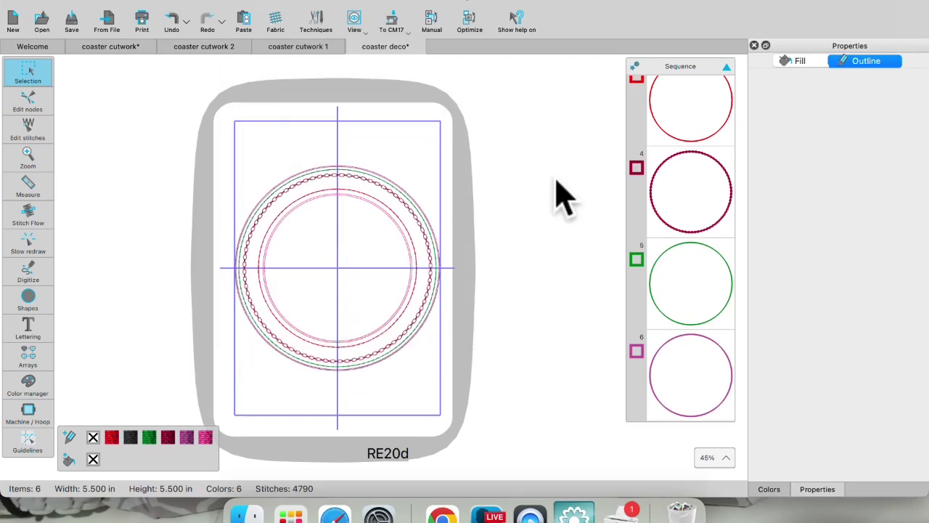